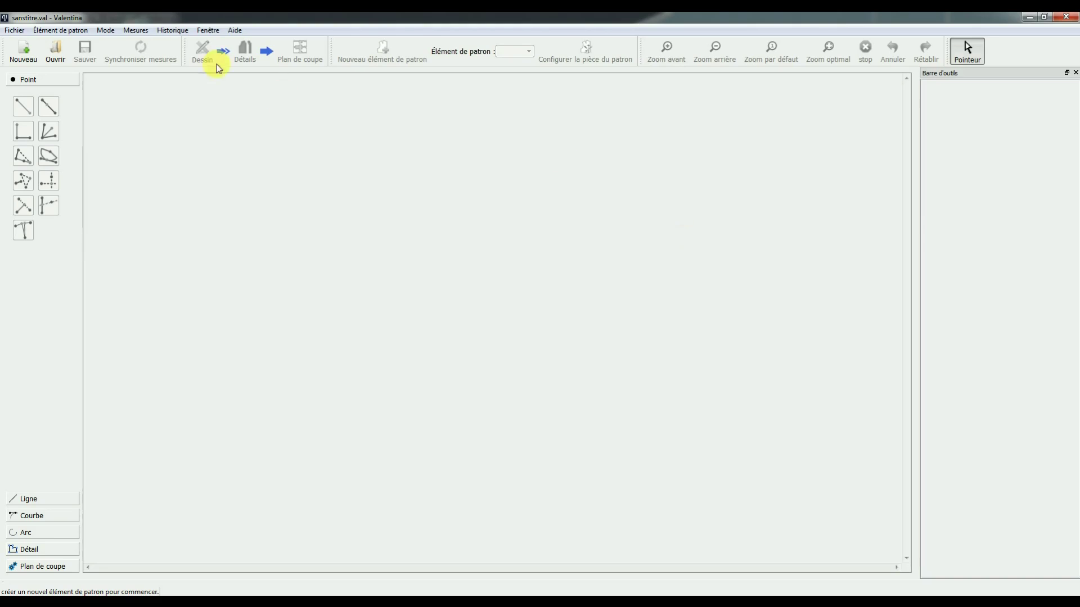
click(135, 31)
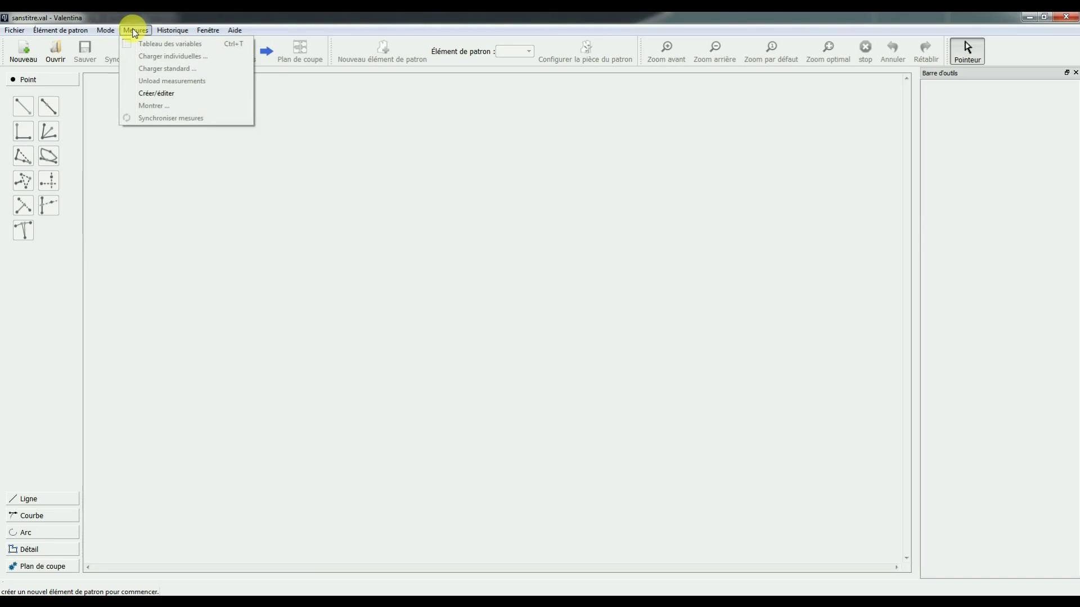
click(144, 32)
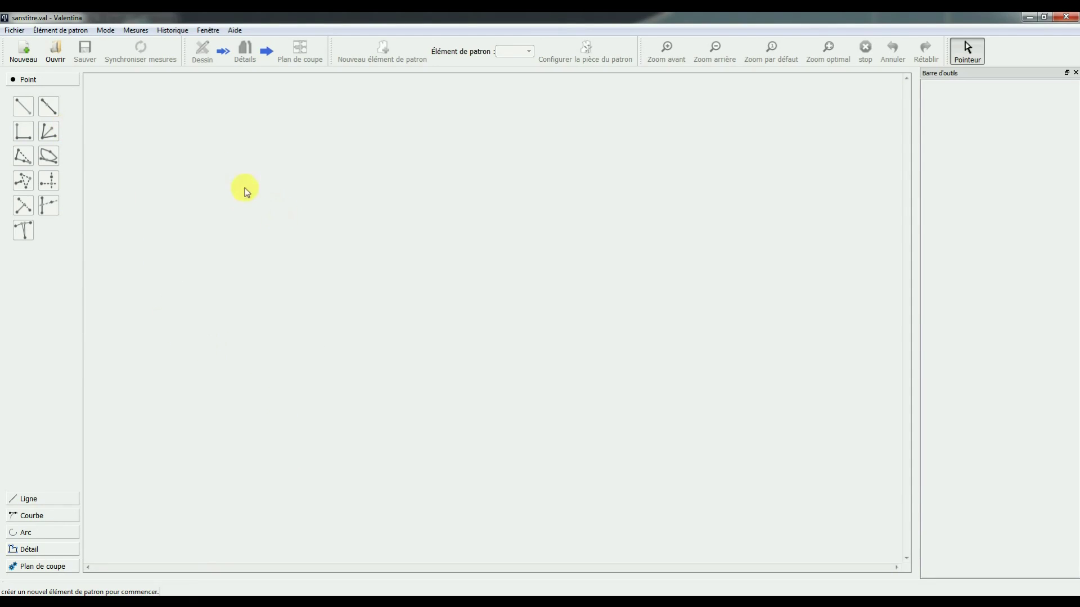
Create a new pattern with the piece name Élément de patron 1 and centimetres as the unit
click(25, 58)
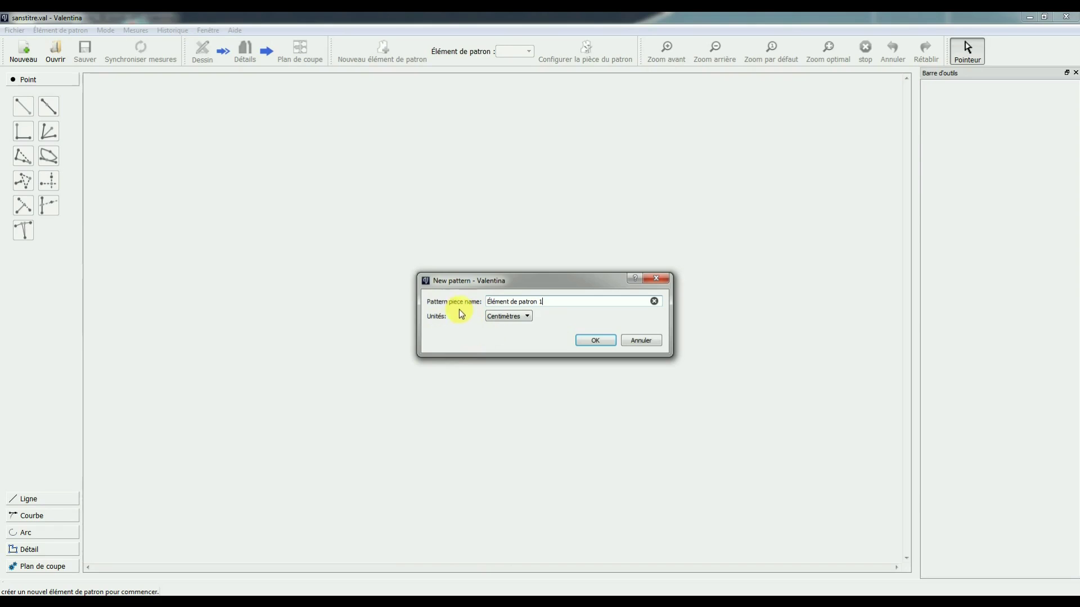
click(524, 316)
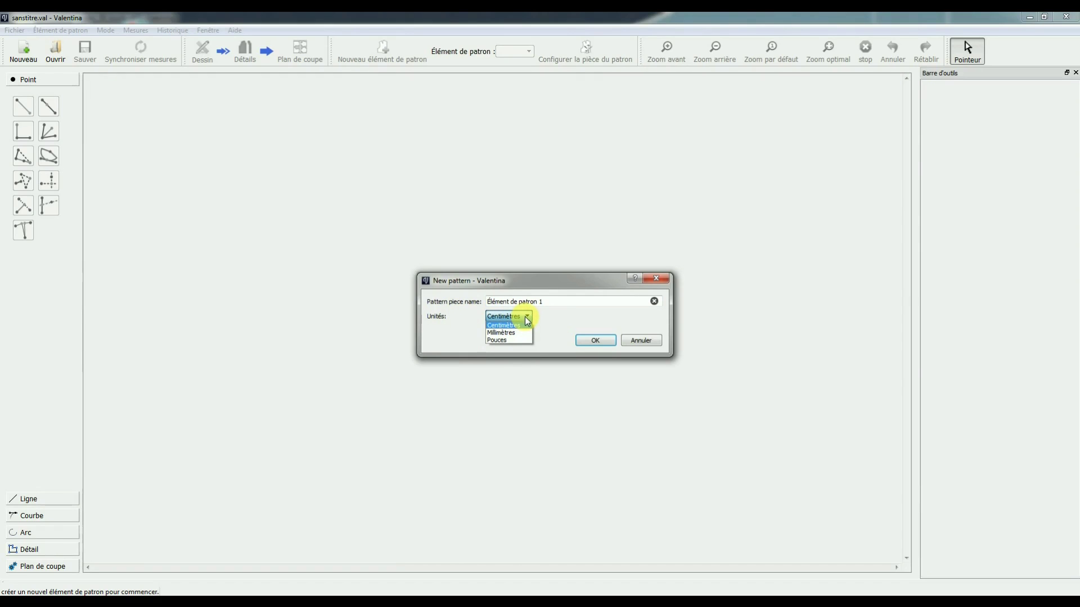
click(525, 318)
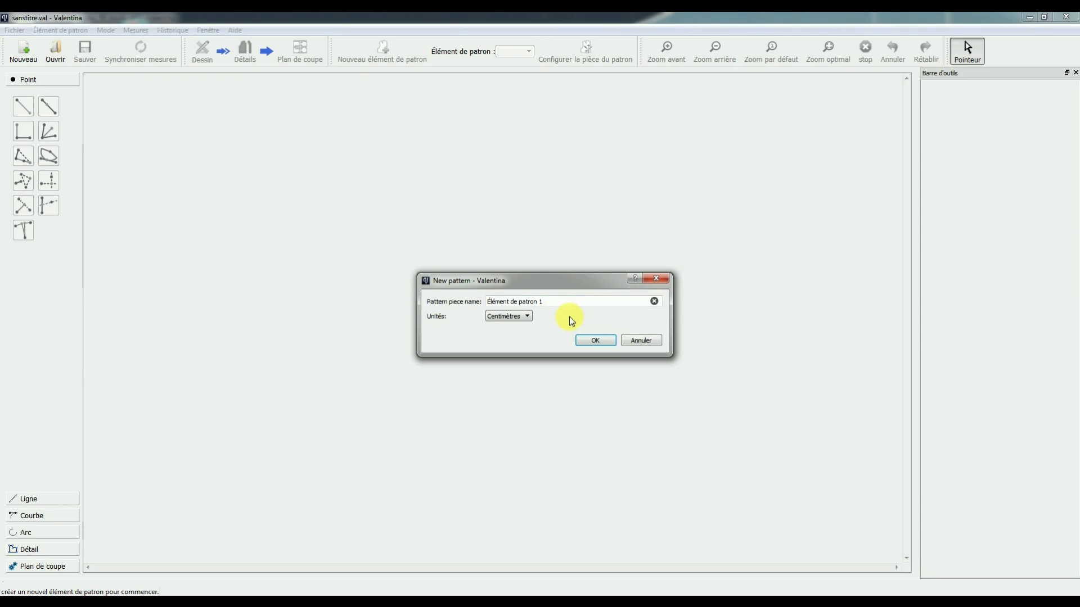
click(589, 342)
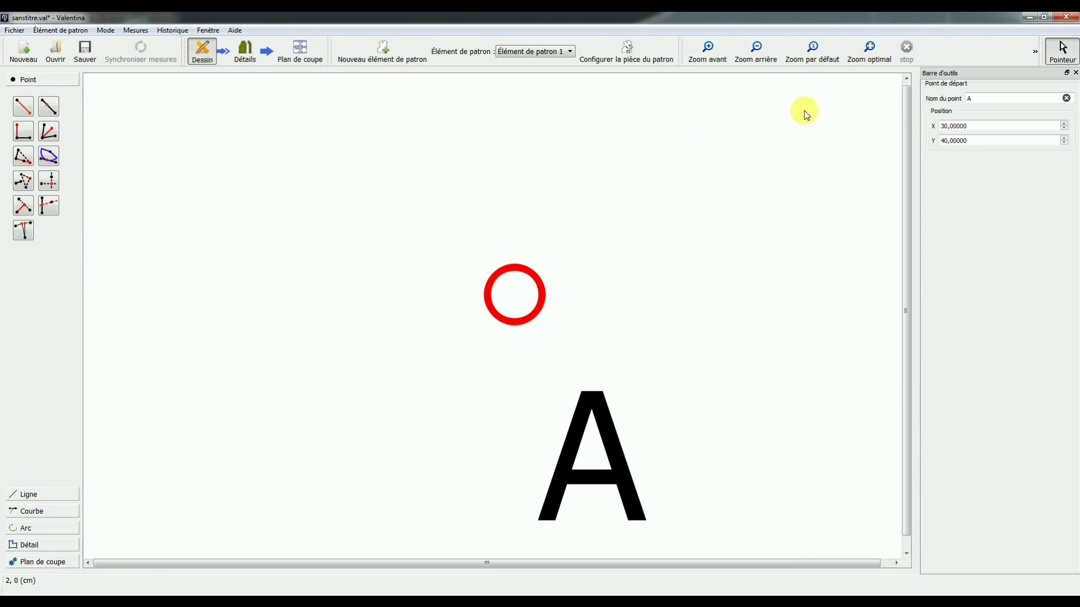
Create a point at distance and angle from point A, with a length of 20 cm and an angle of 0°
click(758, 51)
click(757, 51)
click(758, 51)
click(759, 52)
click(759, 53)
click(760, 52)
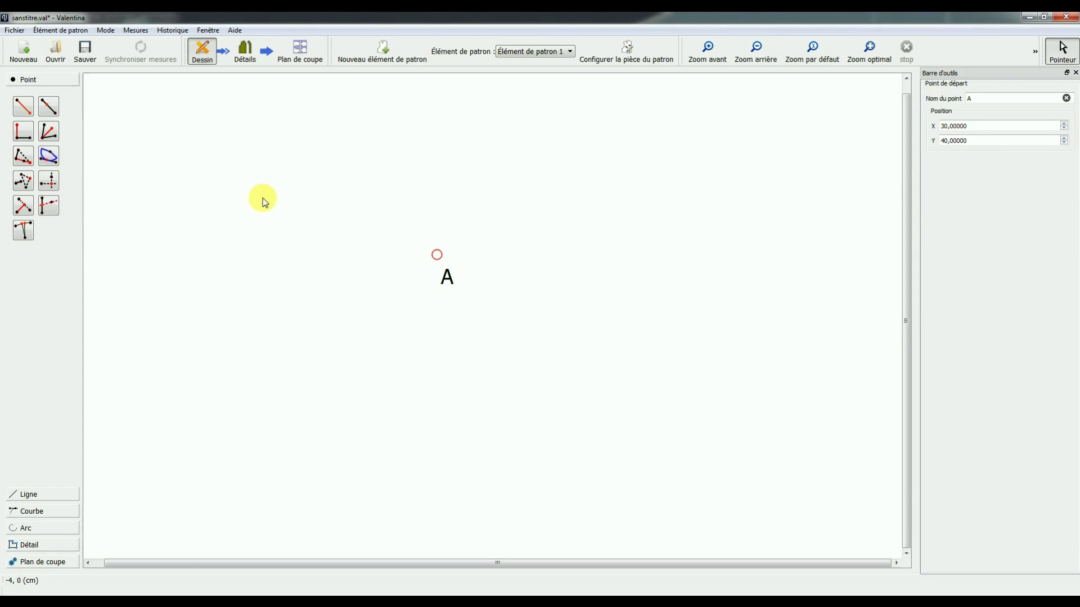
click(23, 107)
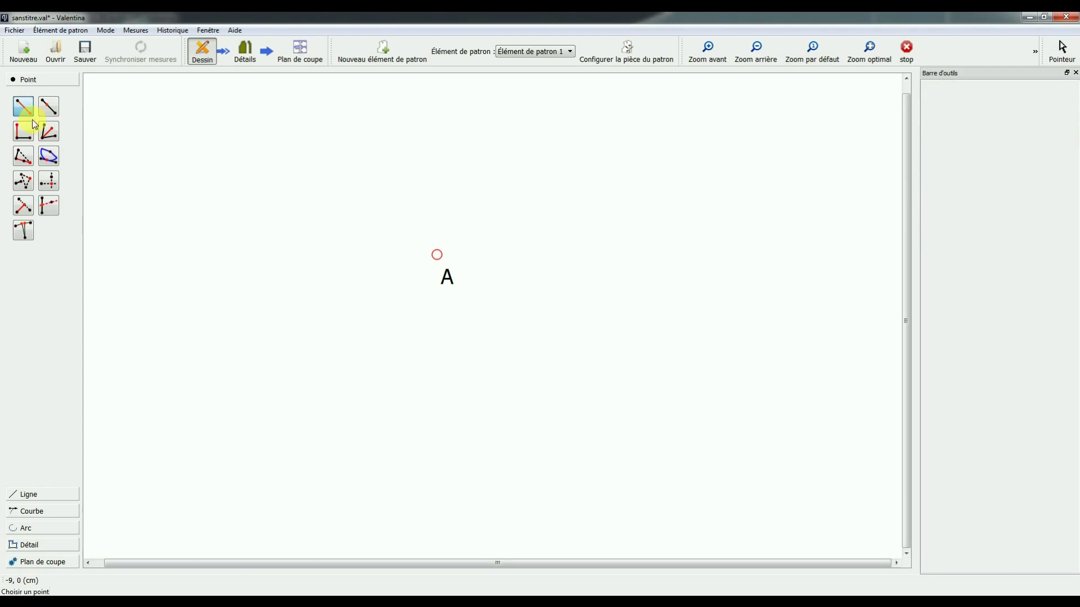
click(439, 257)
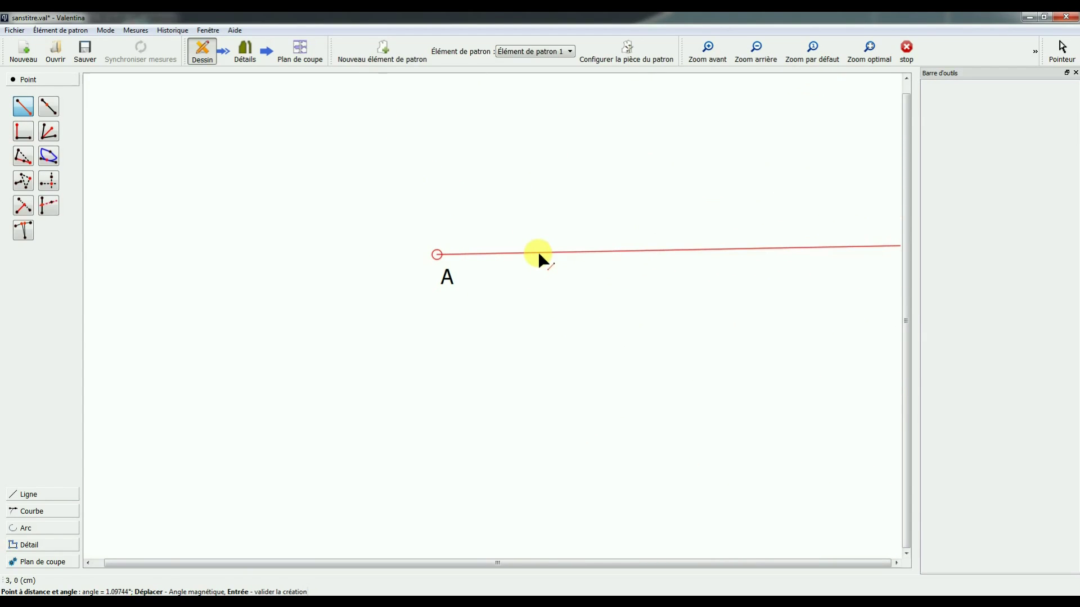
click(537, 254)
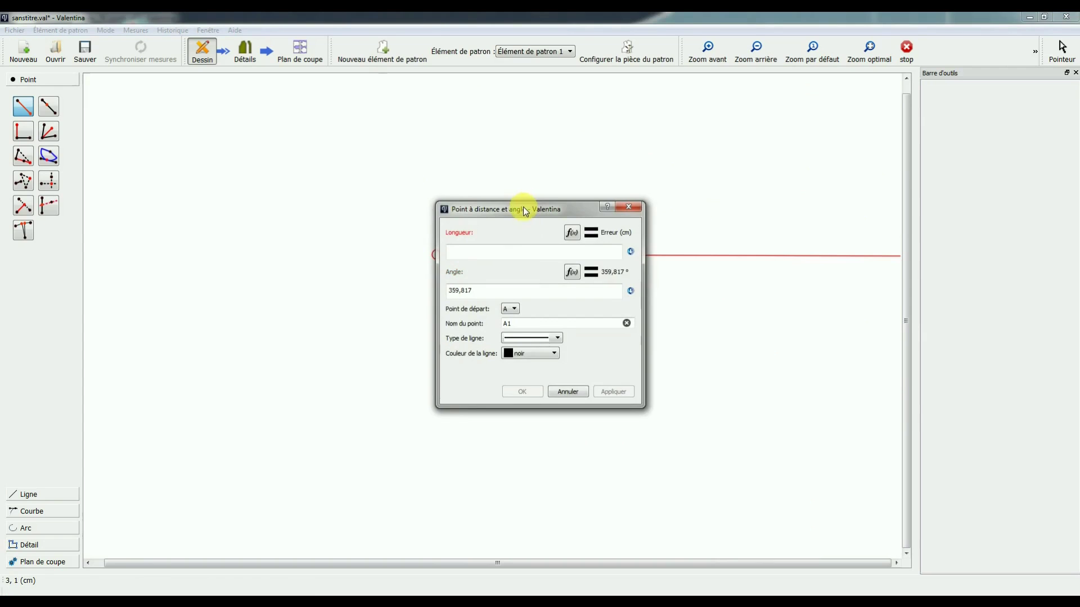
drag(523, 207, 361, 192)
drag(298, 172, 258, 134)
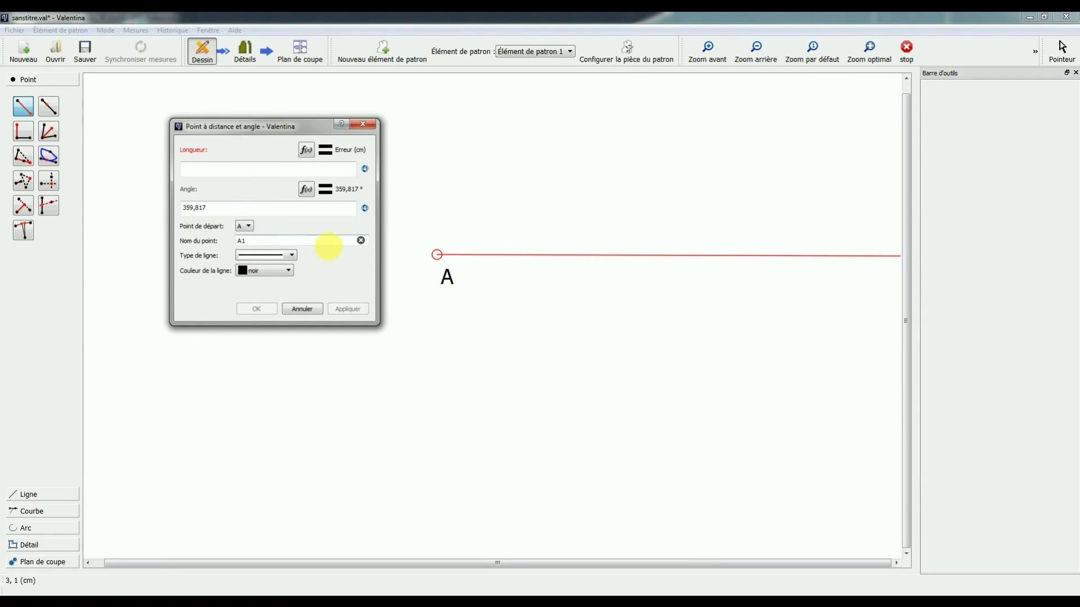
click(235, 175)
text(2)
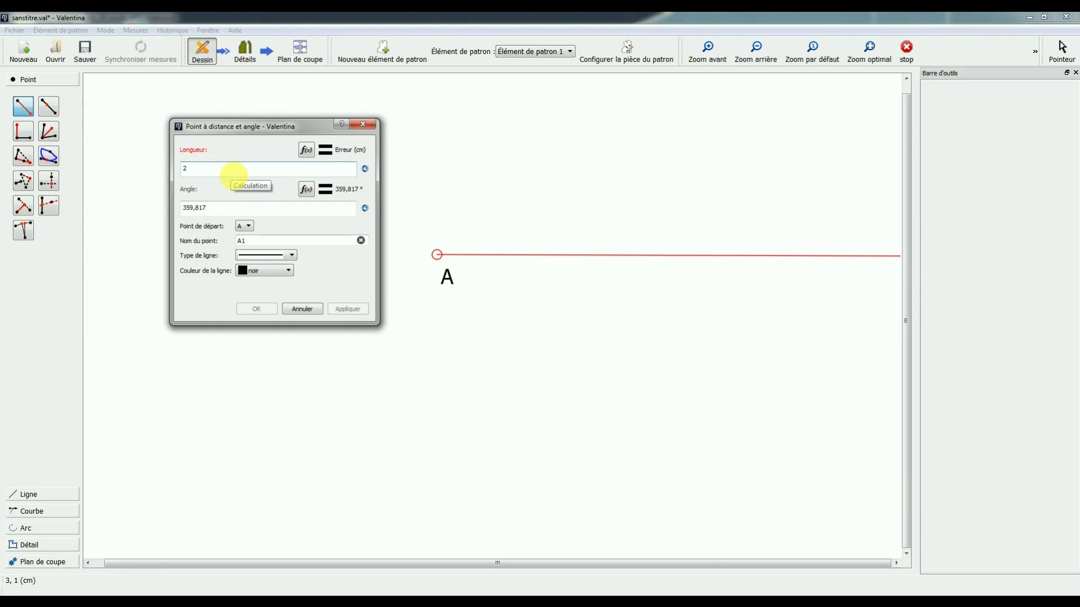
text(0)
double_click(214, 211)
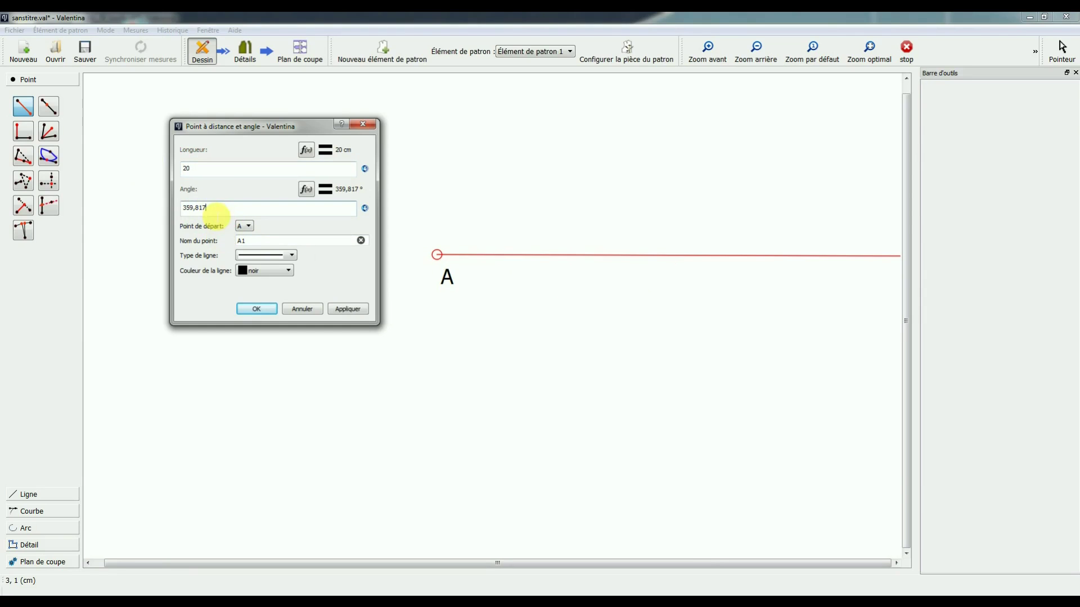
text(0)
click(356, 309)
click(357, 309)
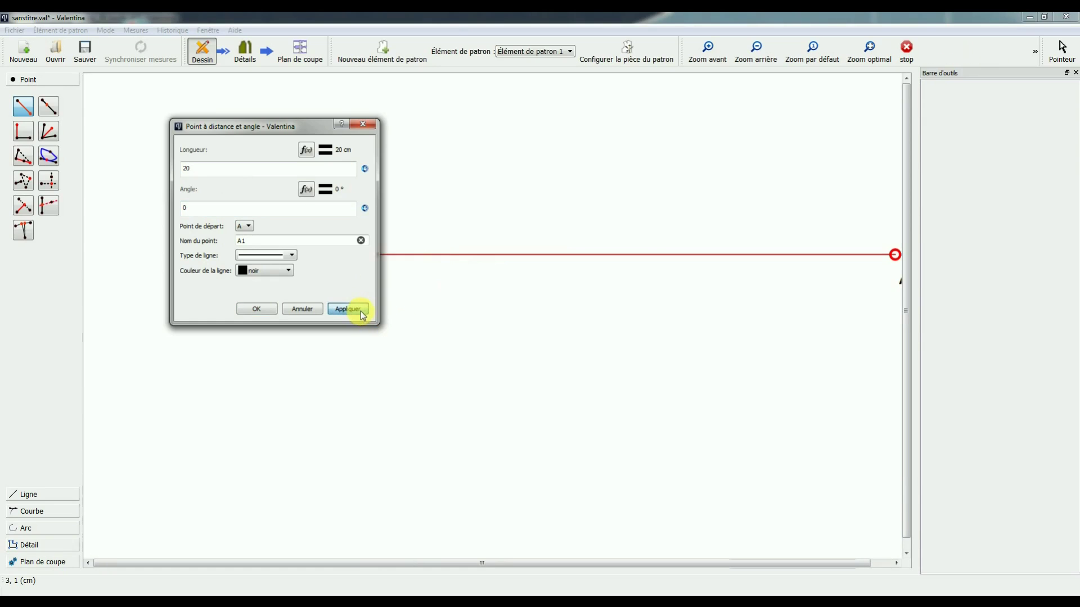
Change the new point's angle from A to 90° and apply it
drag(302, 129, 304, 326)
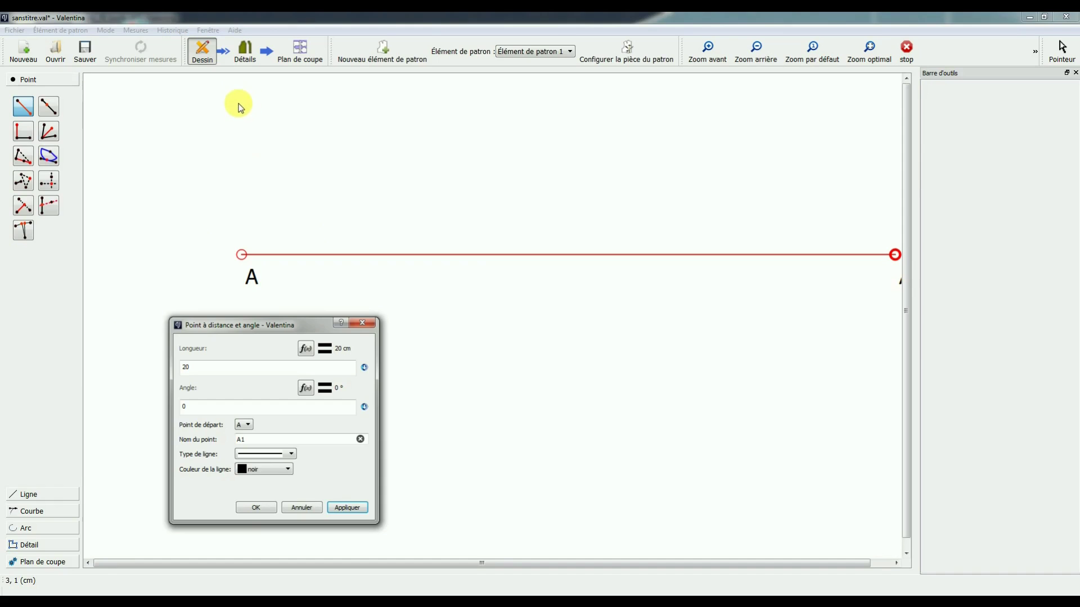
double_click(204, 412)
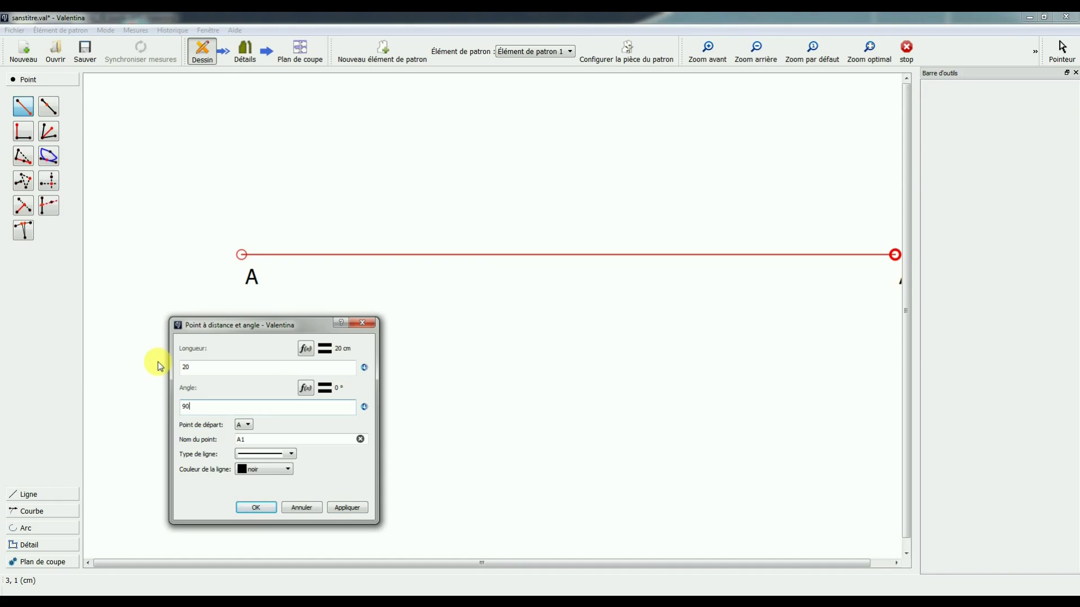
click(359, 512)
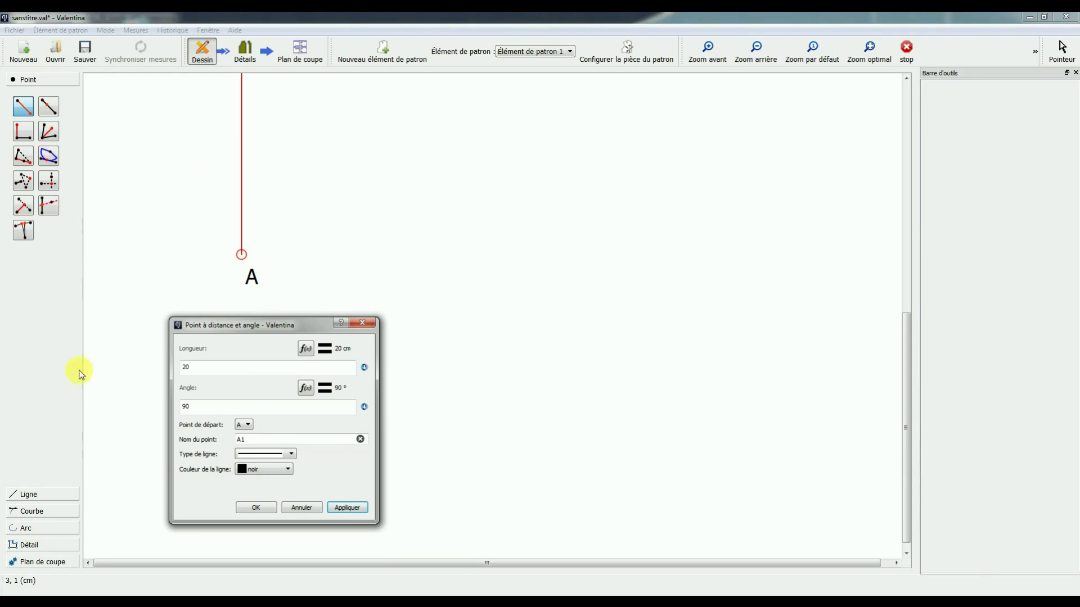
Set the point's angle to 270° and finish creating the line down from A
double_click(205, 408)
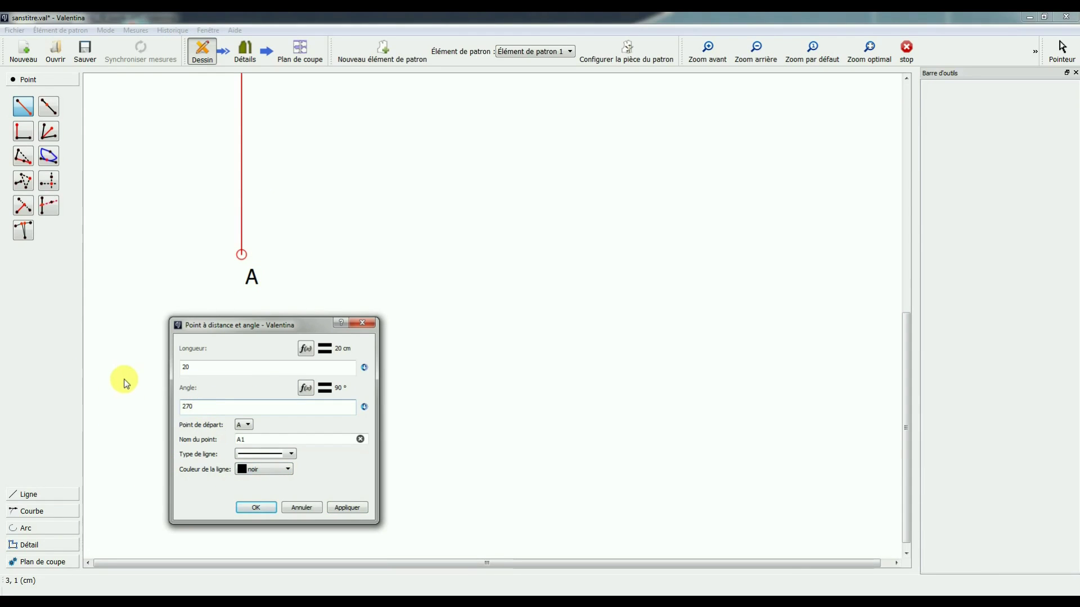
click(354, 509)
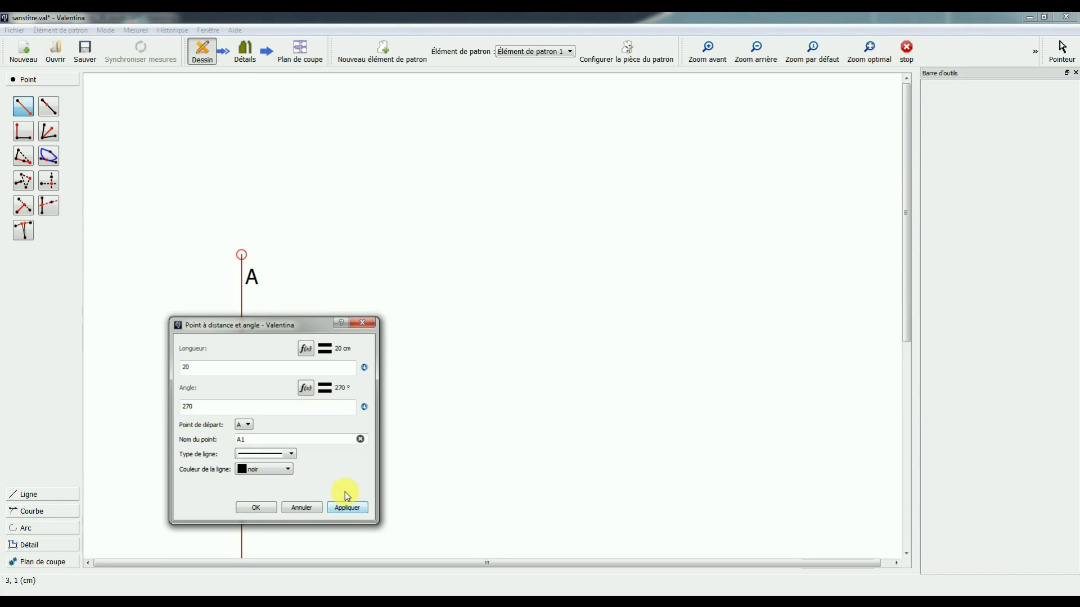
drag(299, 327, 682, 219)
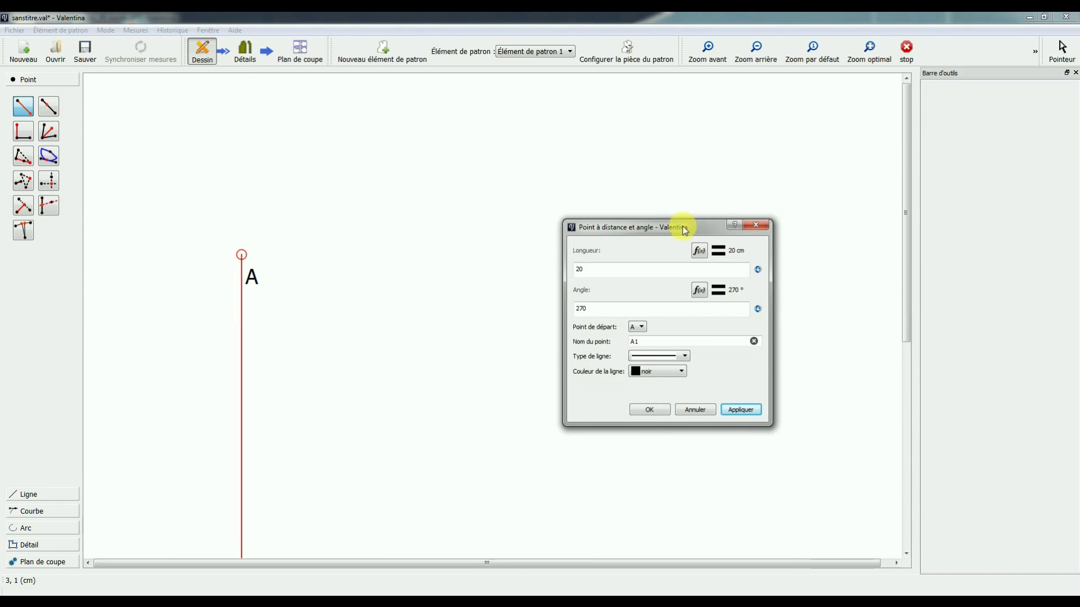
click(656, 411)
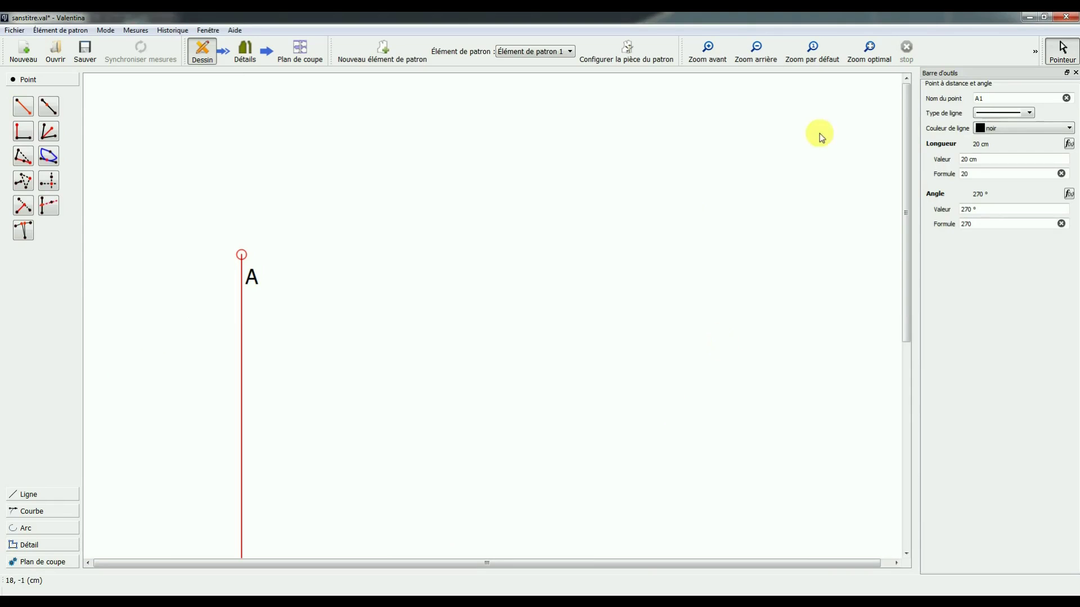
click(870, 50)
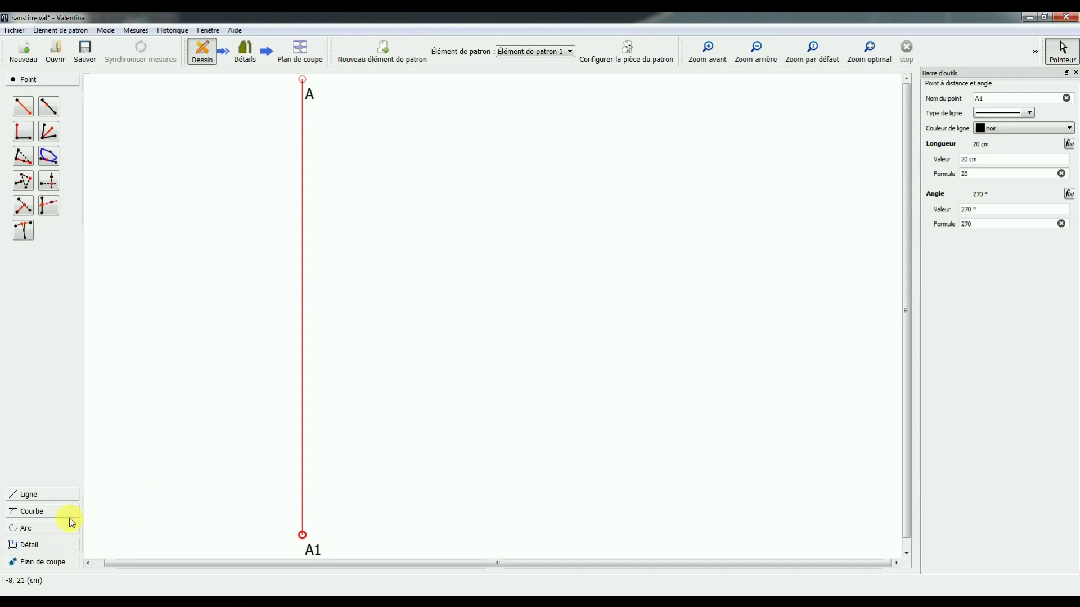
click(47, 549)
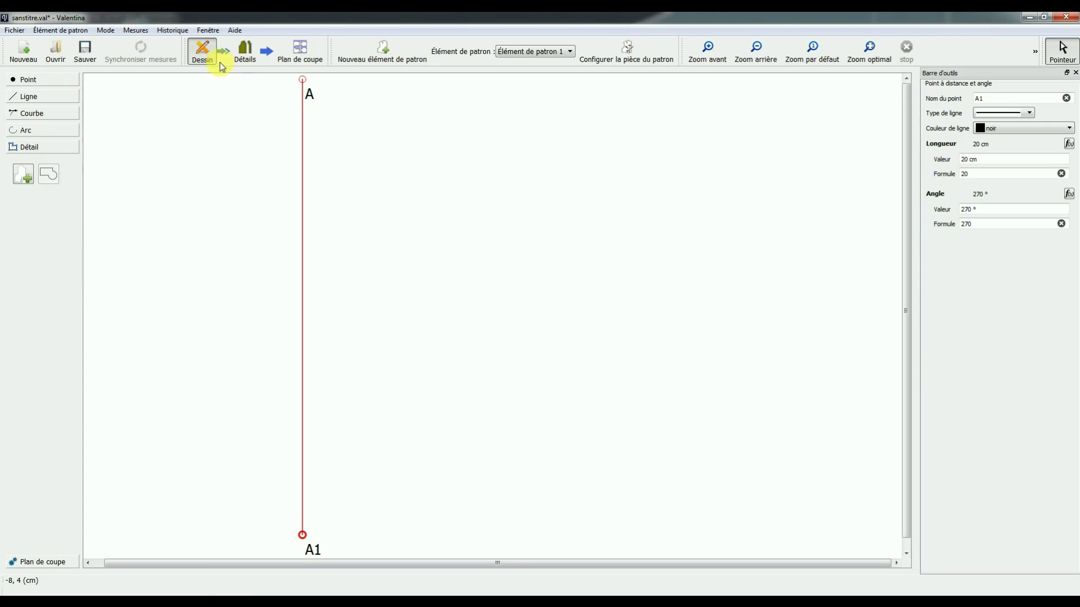
click(44, 82)
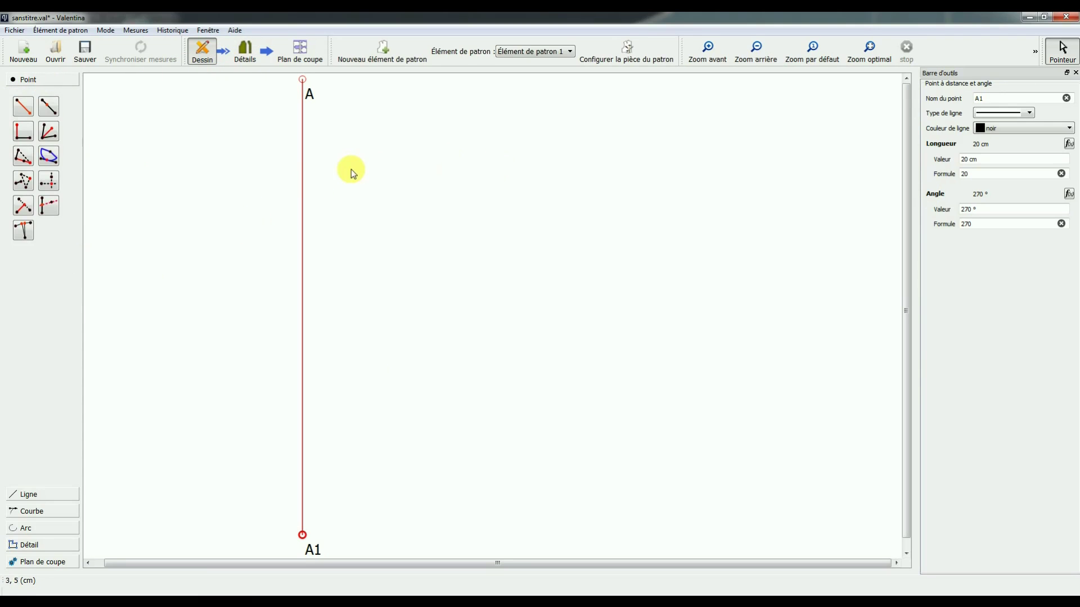
key(Return)
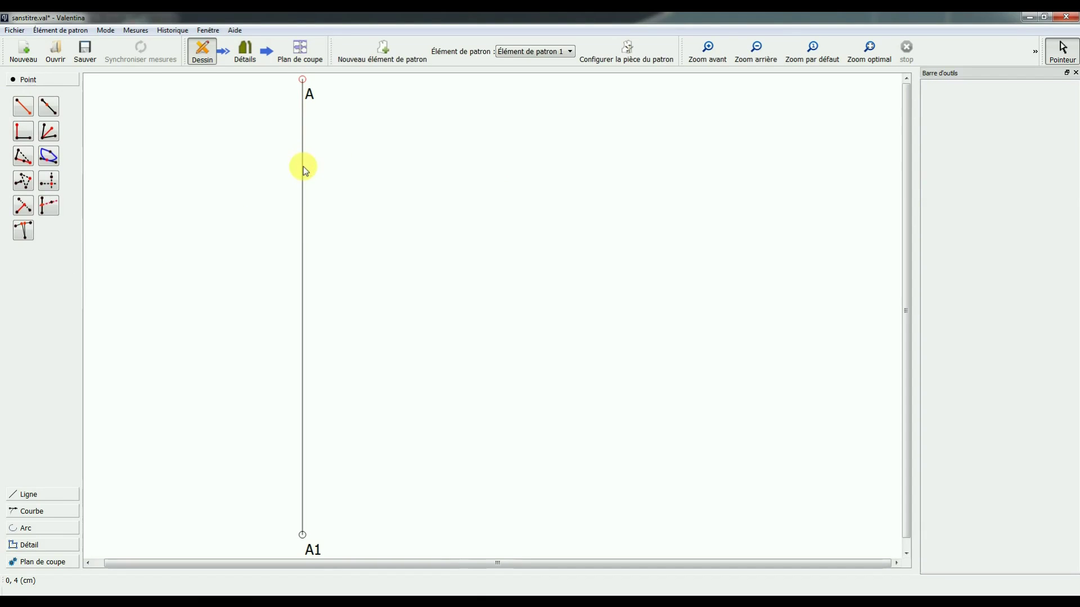
Delete point A1 at the lower end of the vertical line, confirming the removal
click(303, 535)
right_click(303, 534)
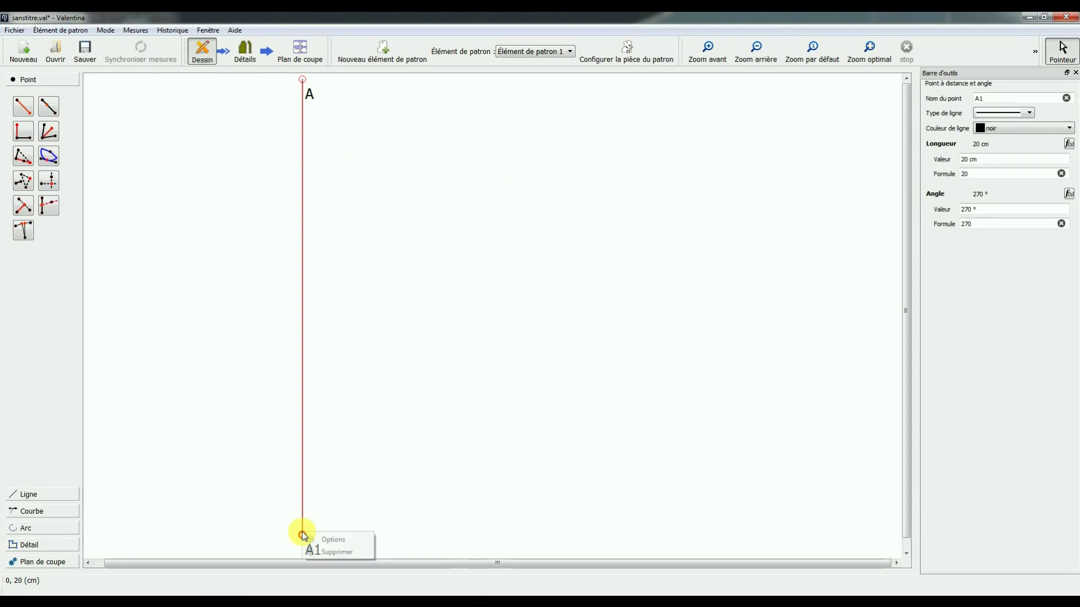
click(308, 551)
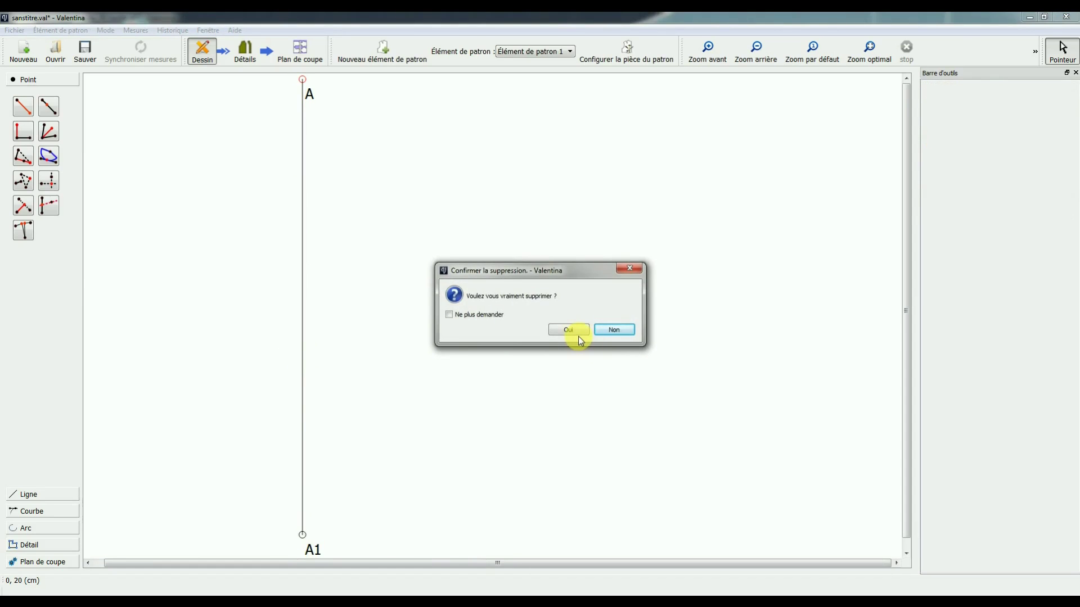
click(569, 328)
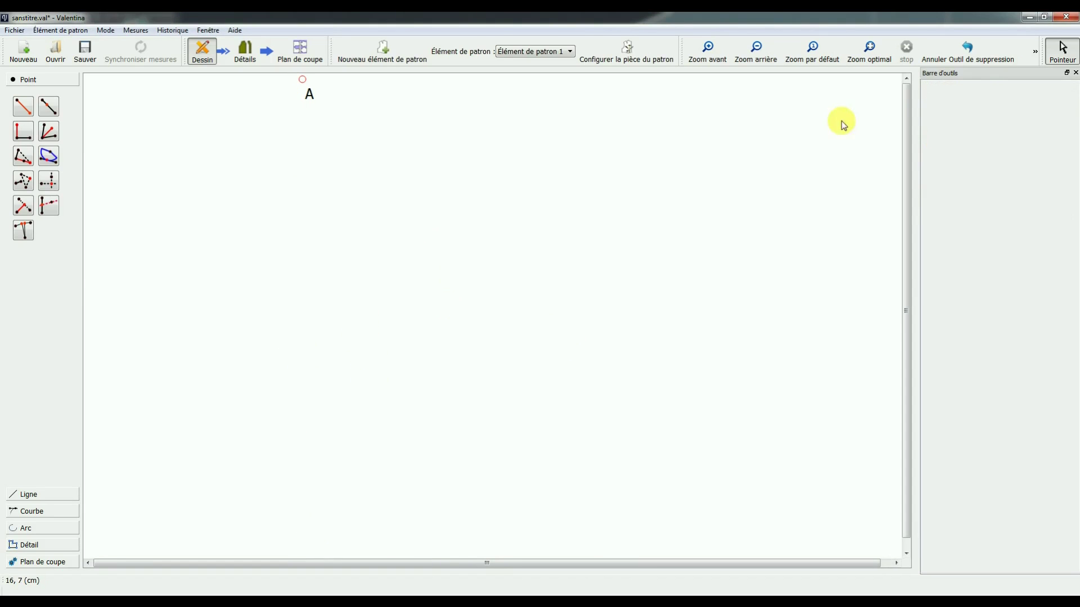
click(878, 55)
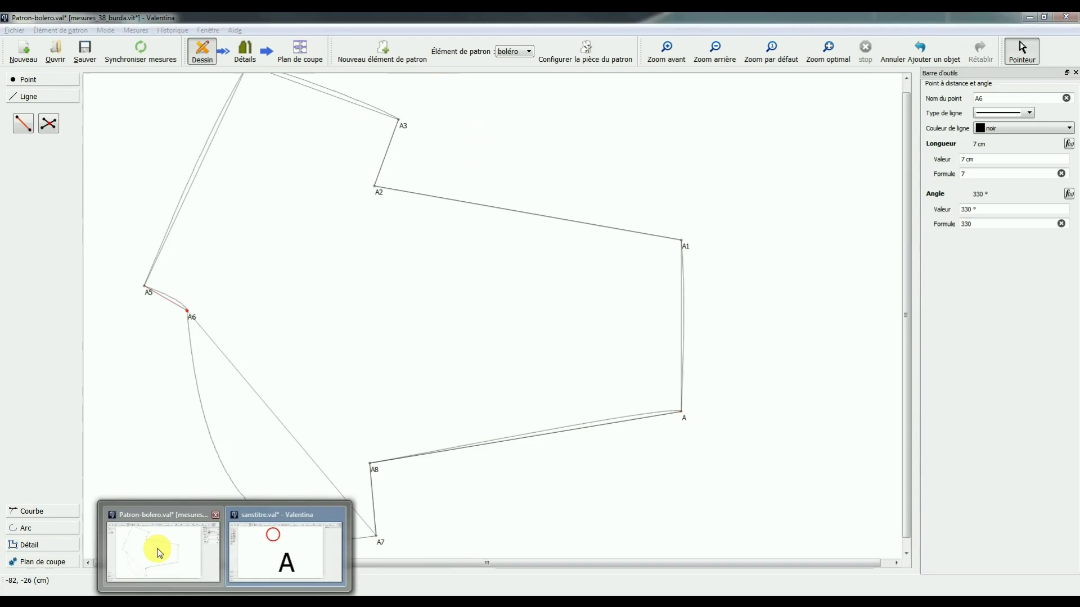
Switch to the Patron-bolero pattern, view its piece in Details mode and generate a cutting layout on Roll 36in (96ppi) paper
click(158, 554)
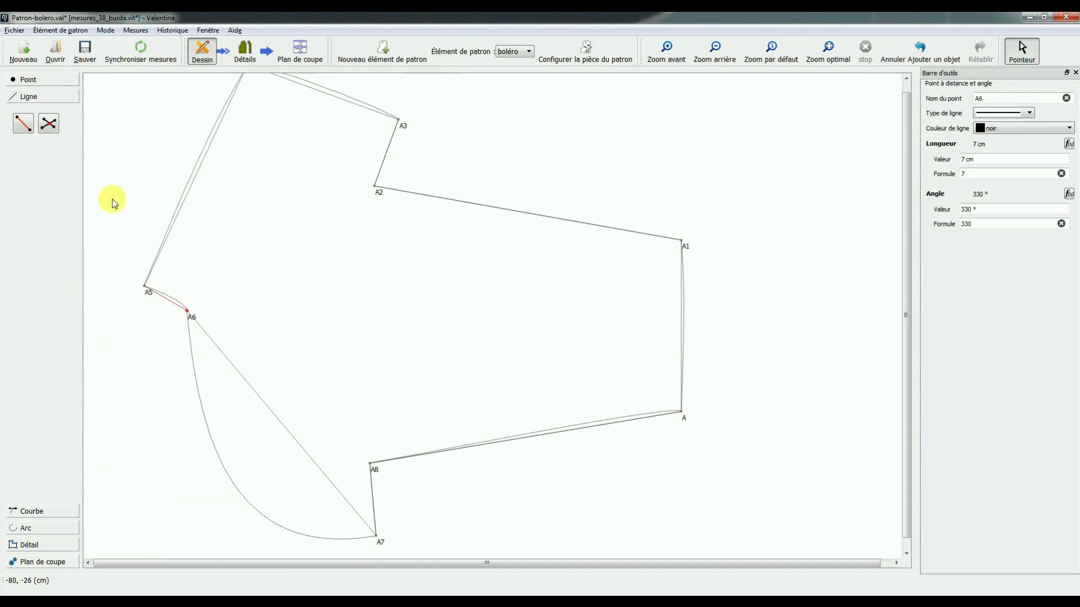
click(247, 52)
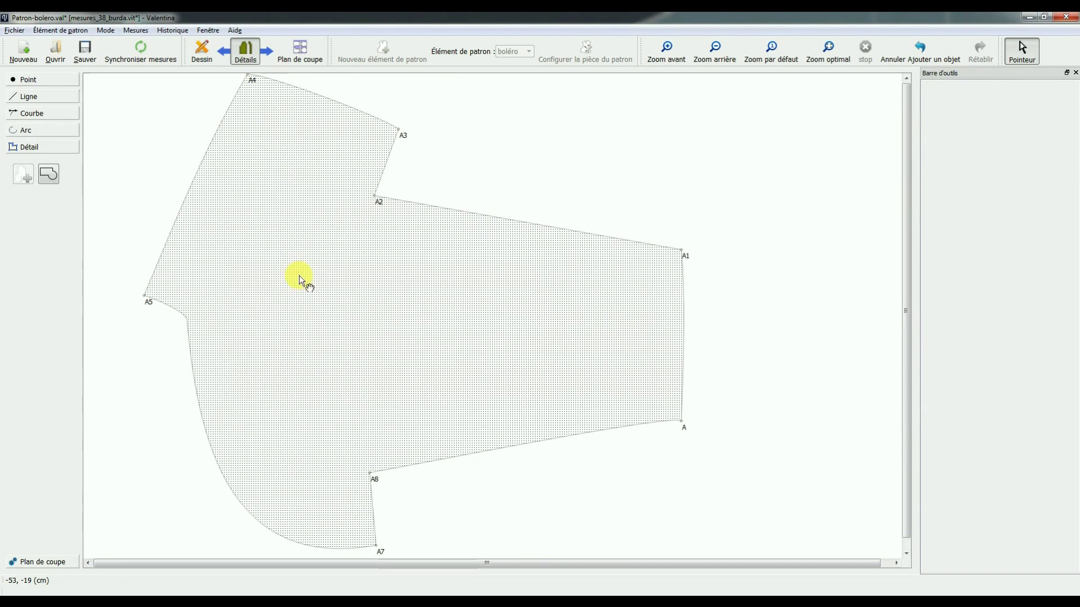
click(298, 55)
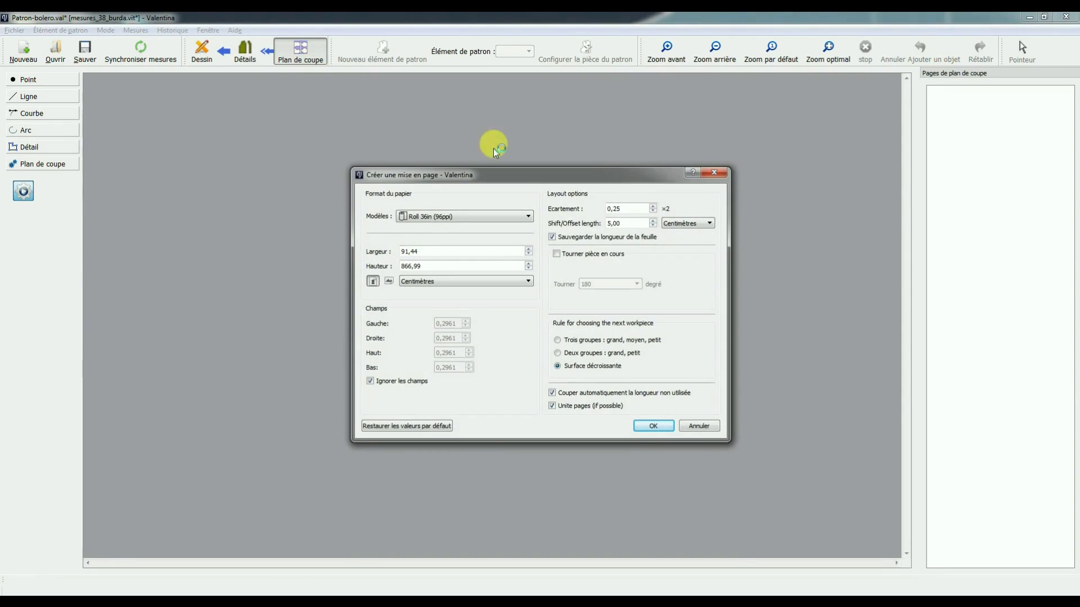
click(653, 425)
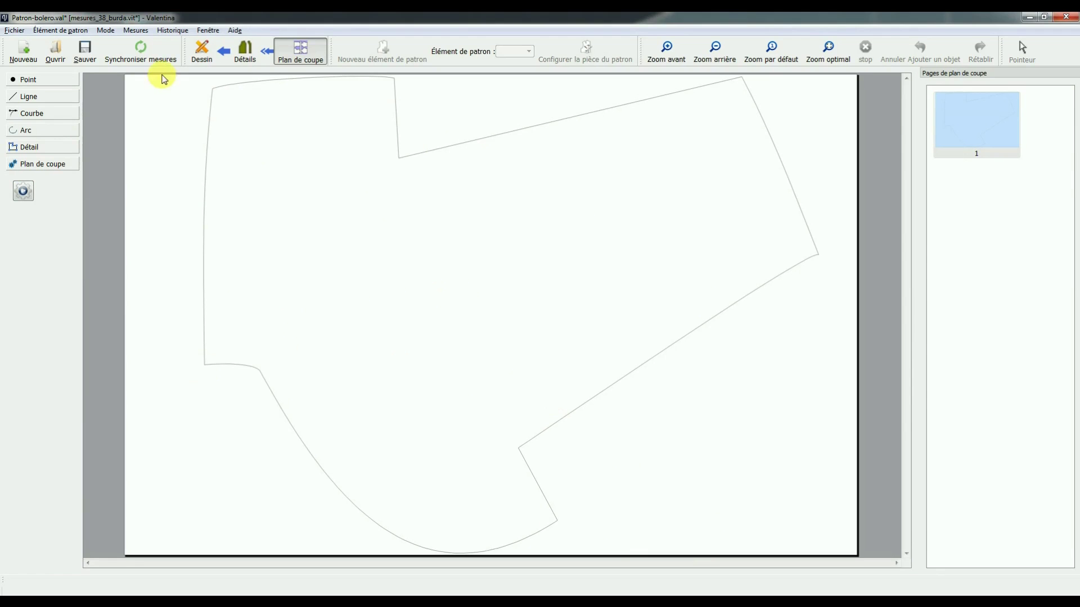
Return the bolero pattern to Details mode and switch back to the untitled pattern window
click(245, 52)
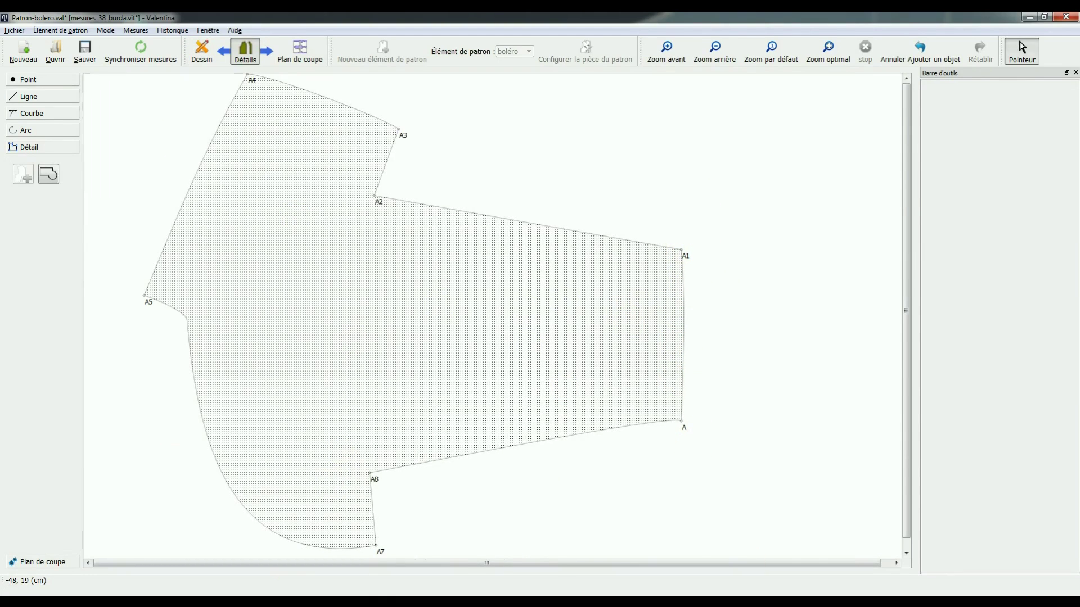
mouse_move(229, 601)
click(275, 556)
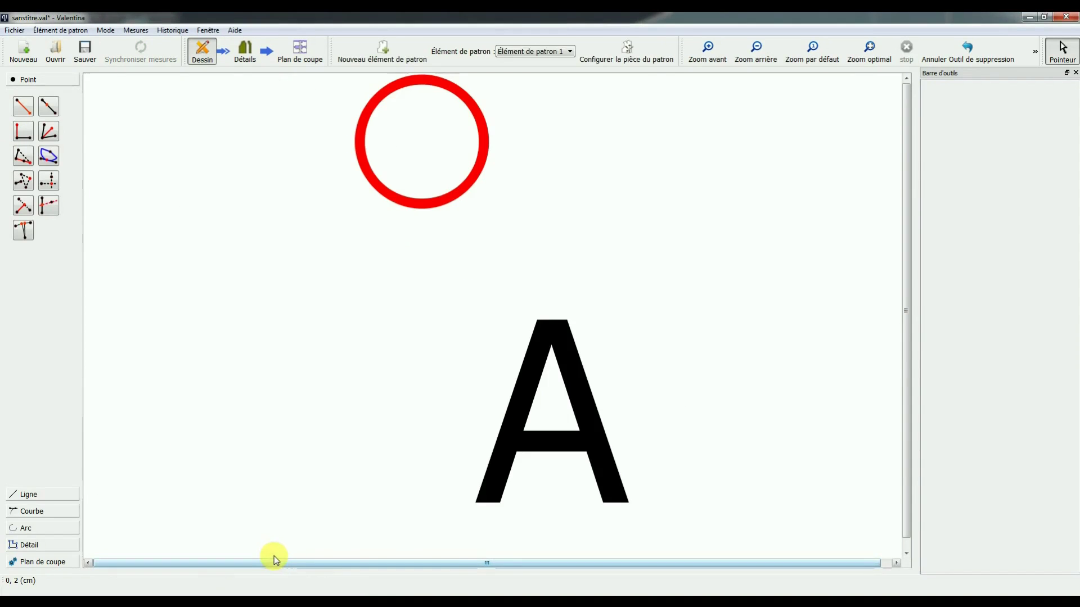
Define a new point at distance and angle straight down from A with length 24,2 cm and angle 270°
click(22, 106)
click(413, 165)
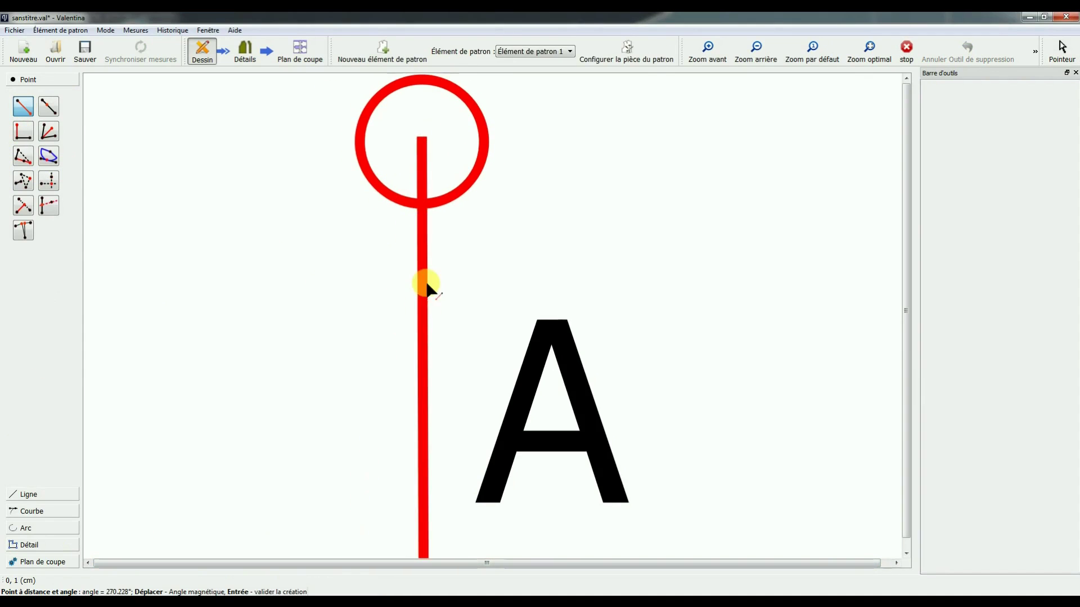
click(413, 329)
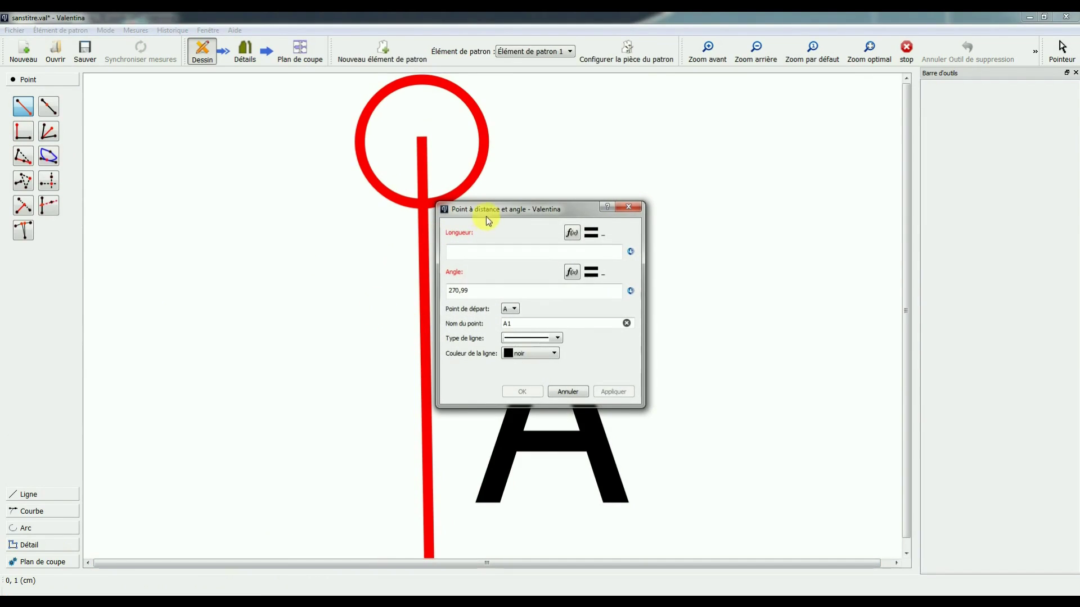
drag(484, 217, 562, 201)
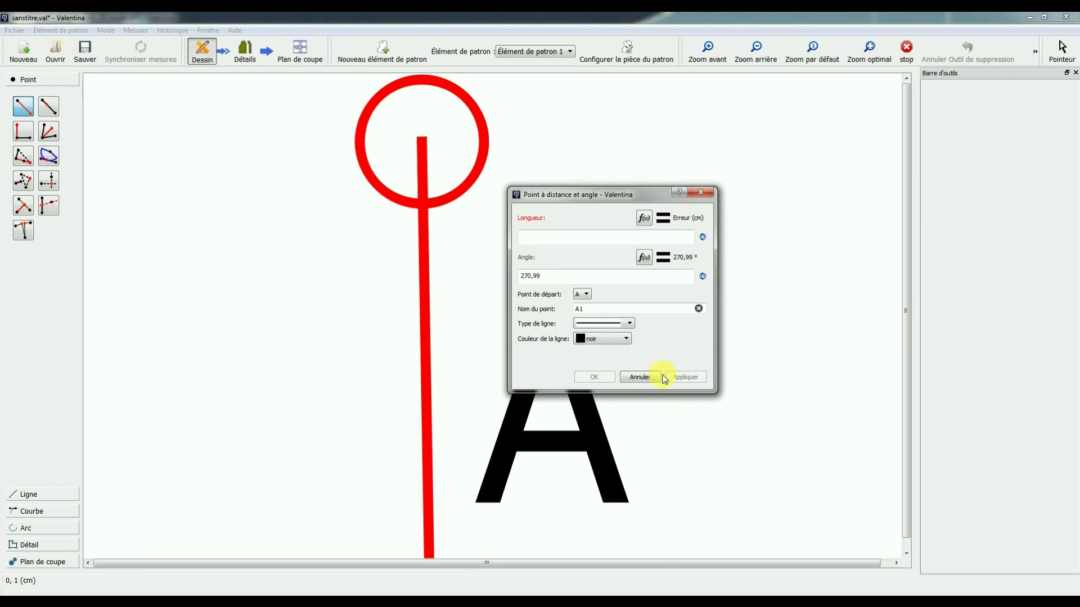
text(24,2)
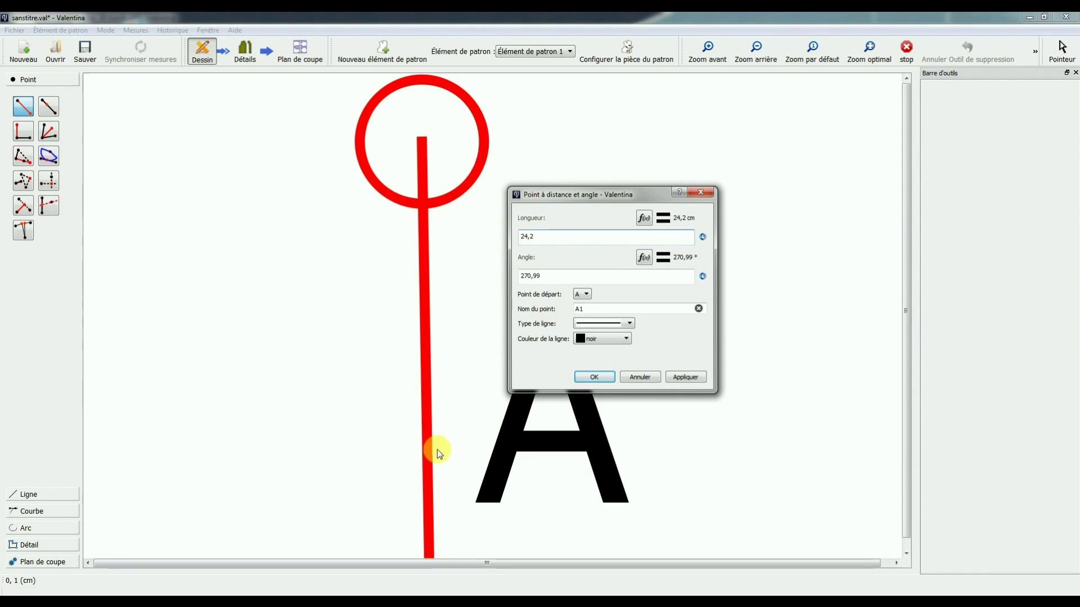
double_click(556, 277)
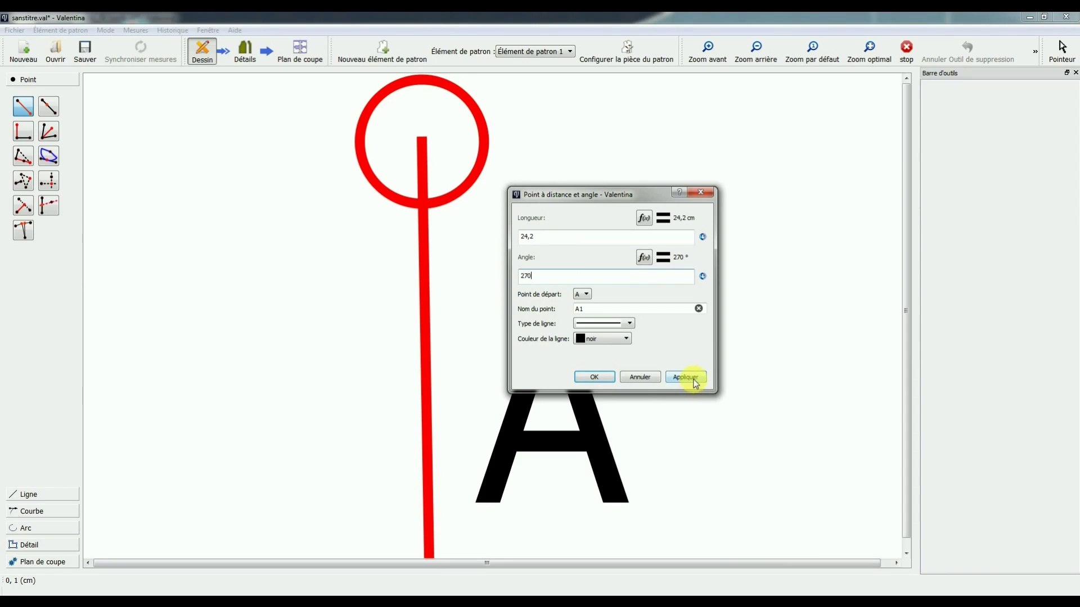
Keep the solid line type and black line colour, create the point below A and fit the drawing in view
click(629, 326)
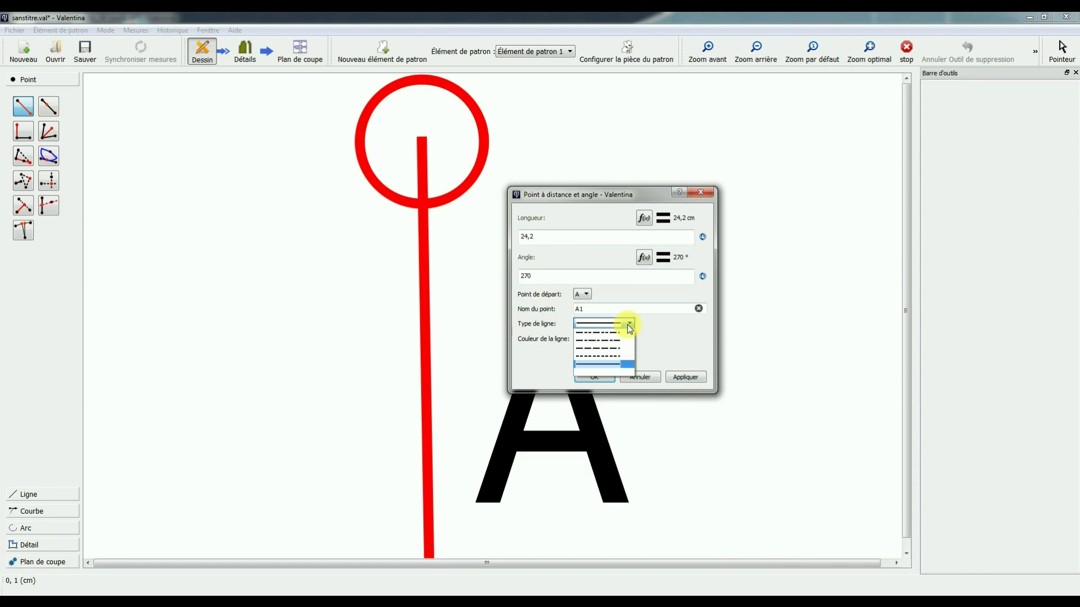
click(600, 366)
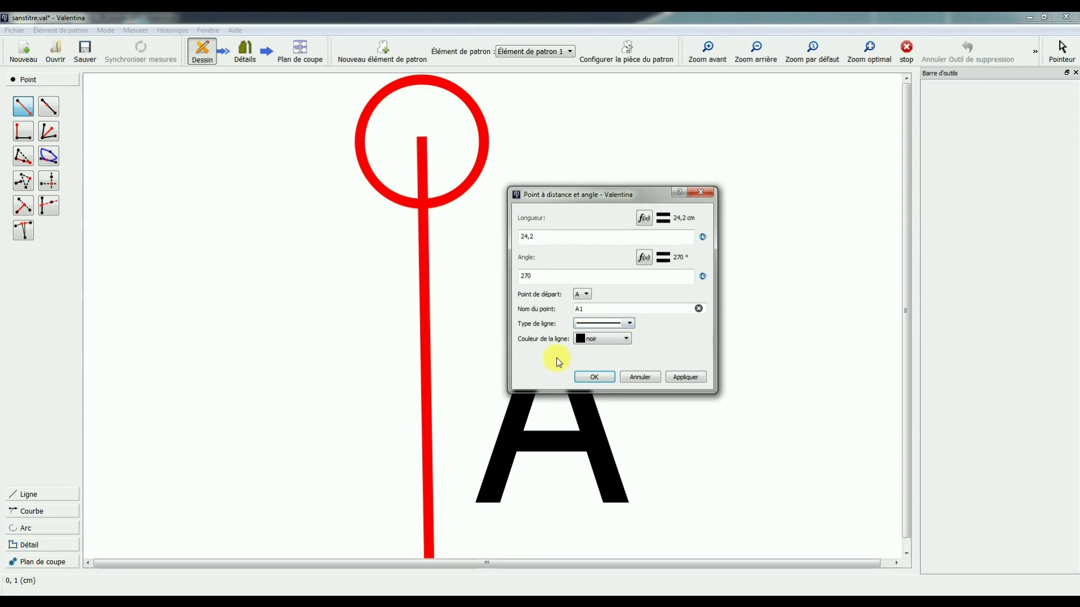
click(596, 337)
click(598, 342)
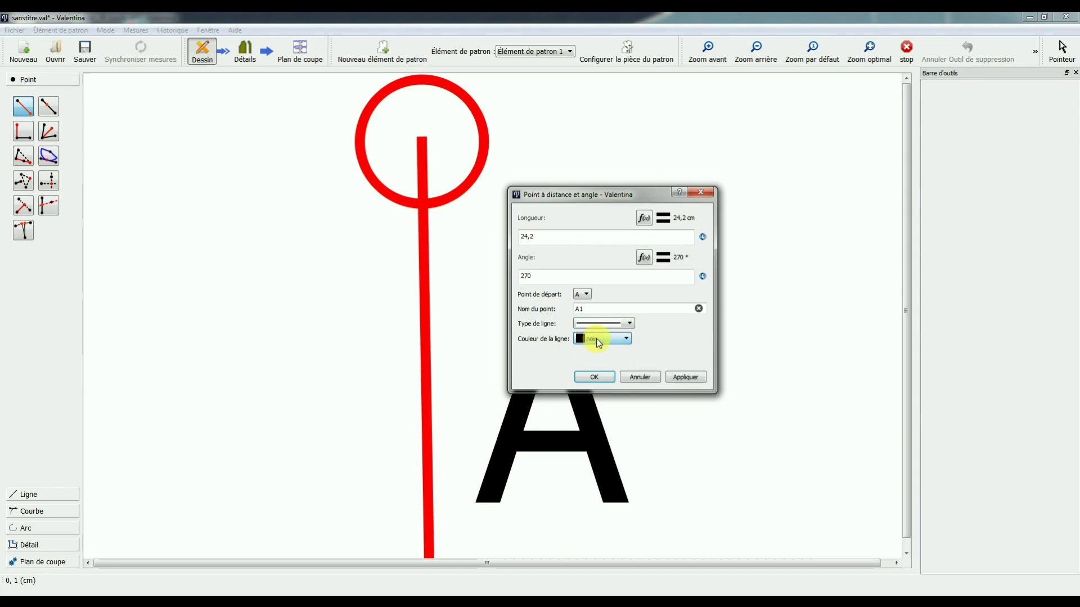
click(685, 377)
click(594, 377)
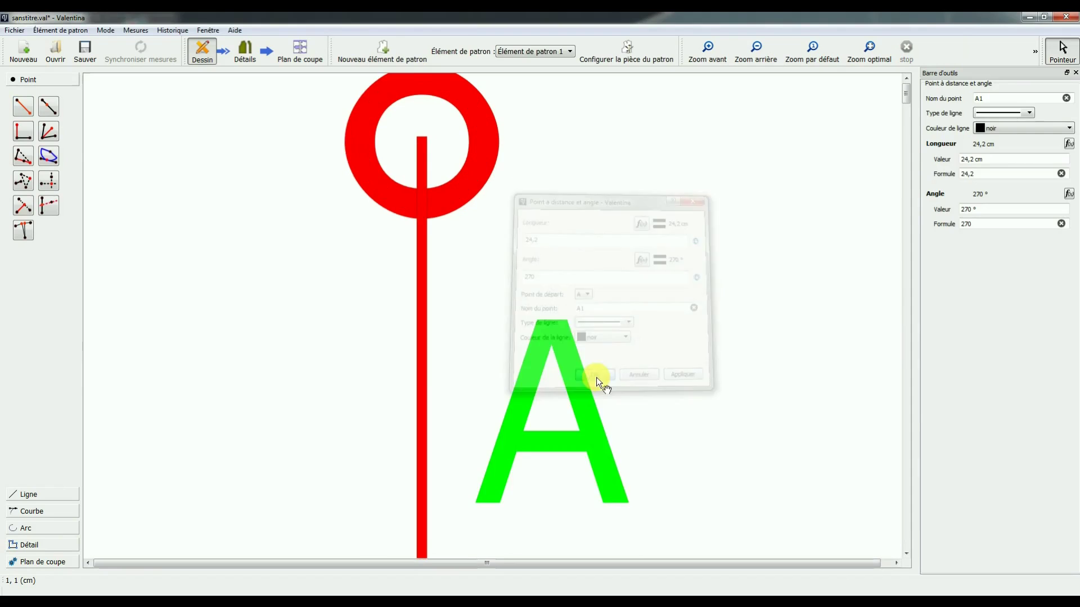
click(869, 49)
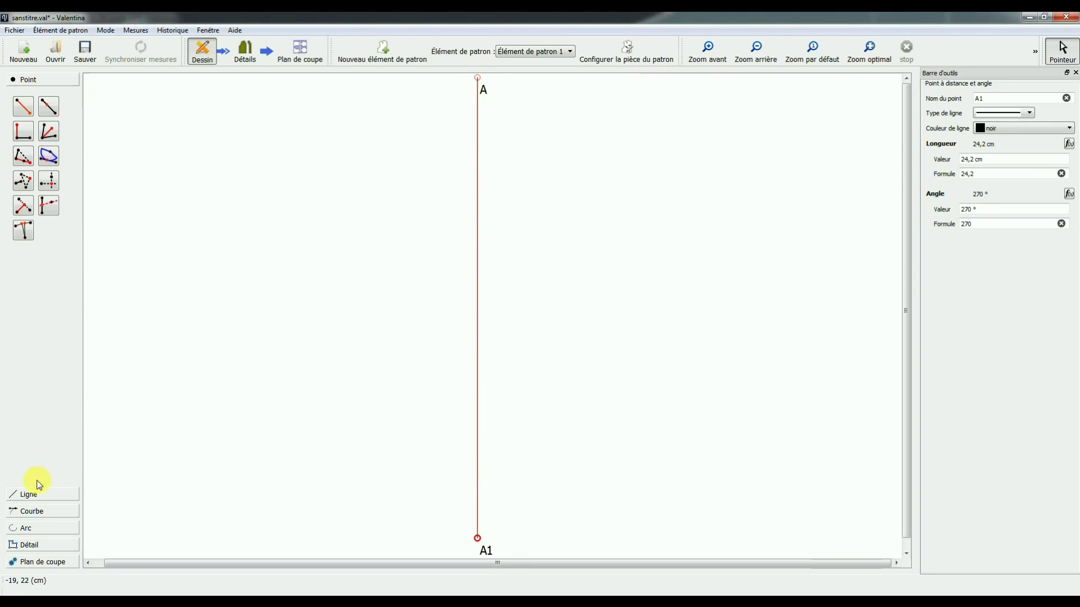
Create a simple curve from point A to point A1
click(25, 511)
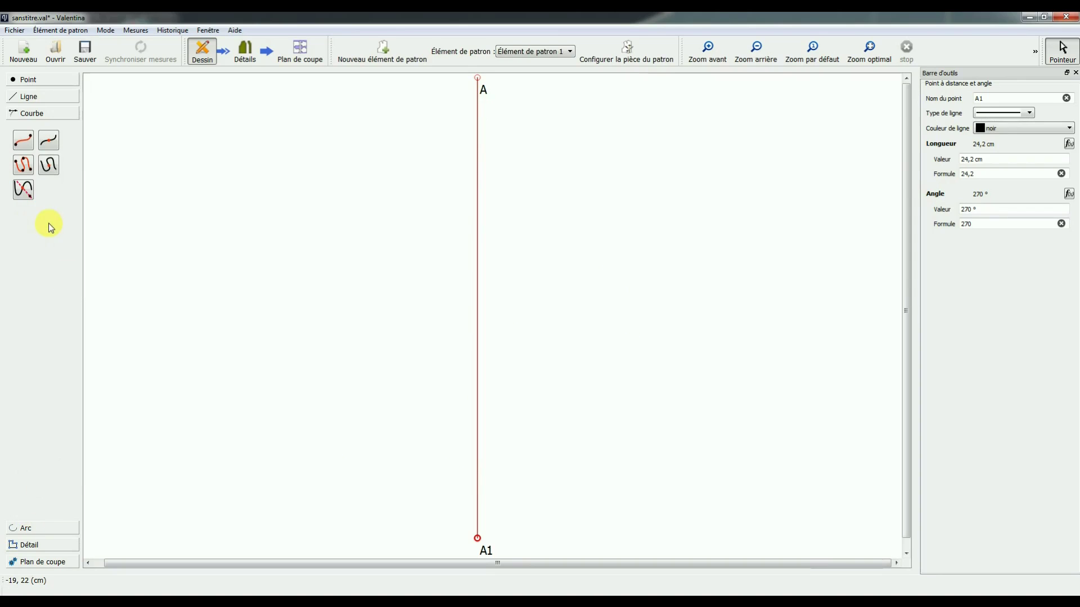
click(26, 146)
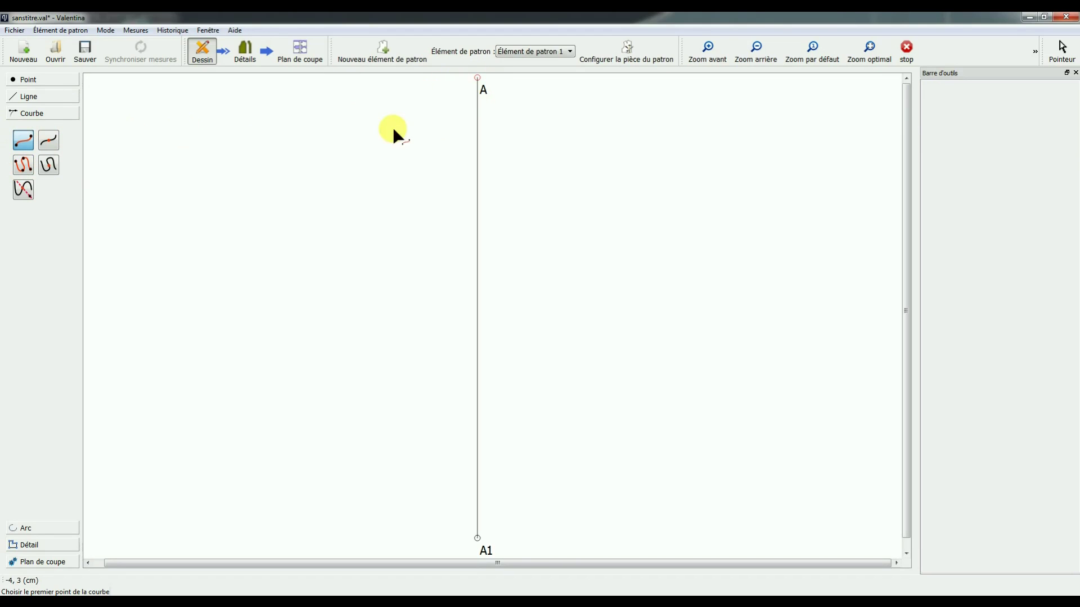
click(477, 78)
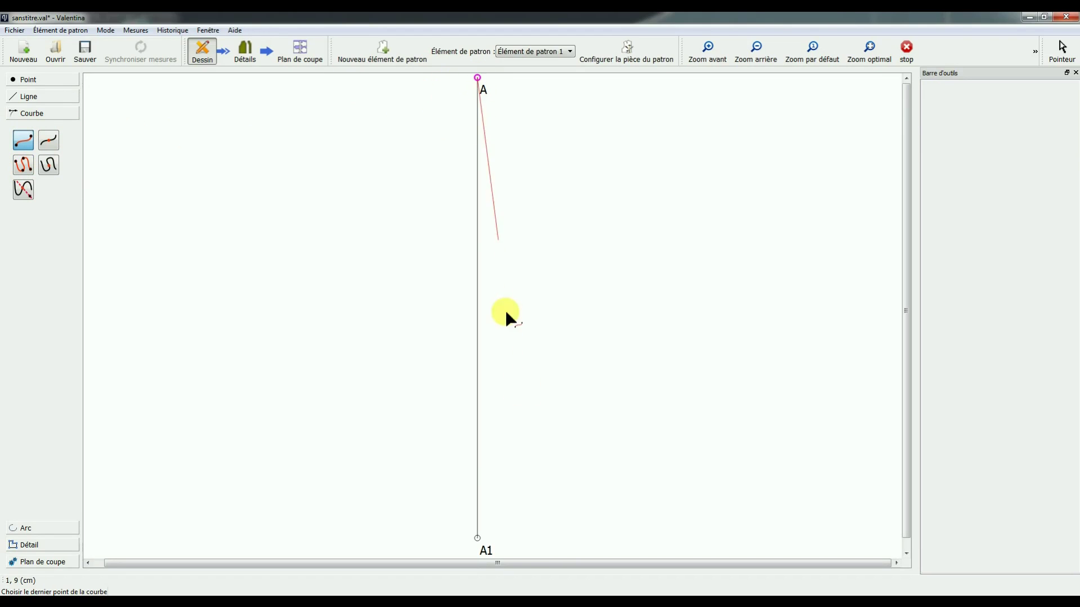
click(478, 538)
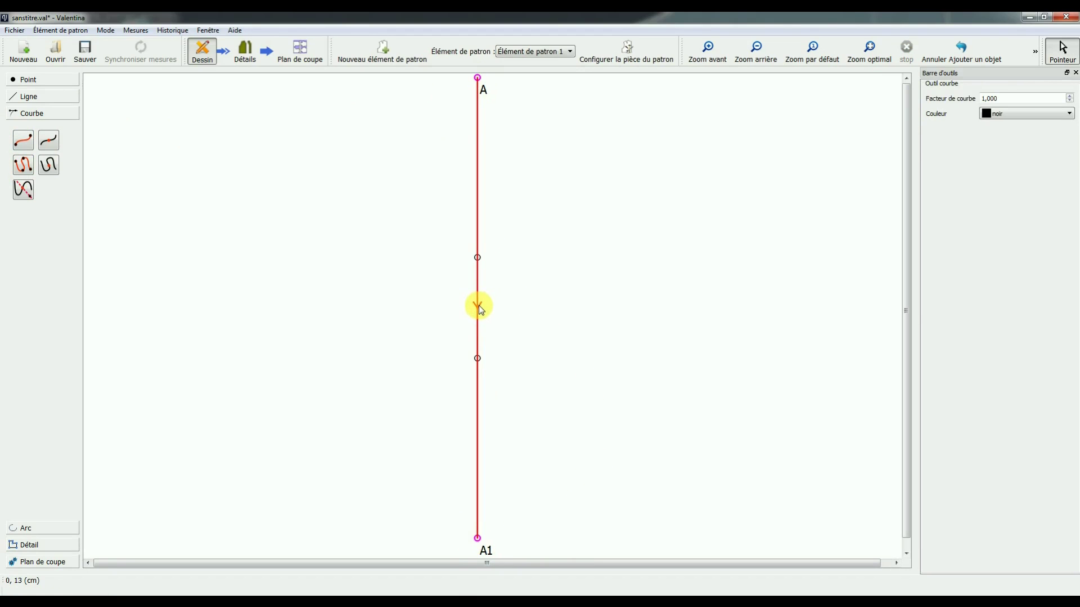
key(Return)
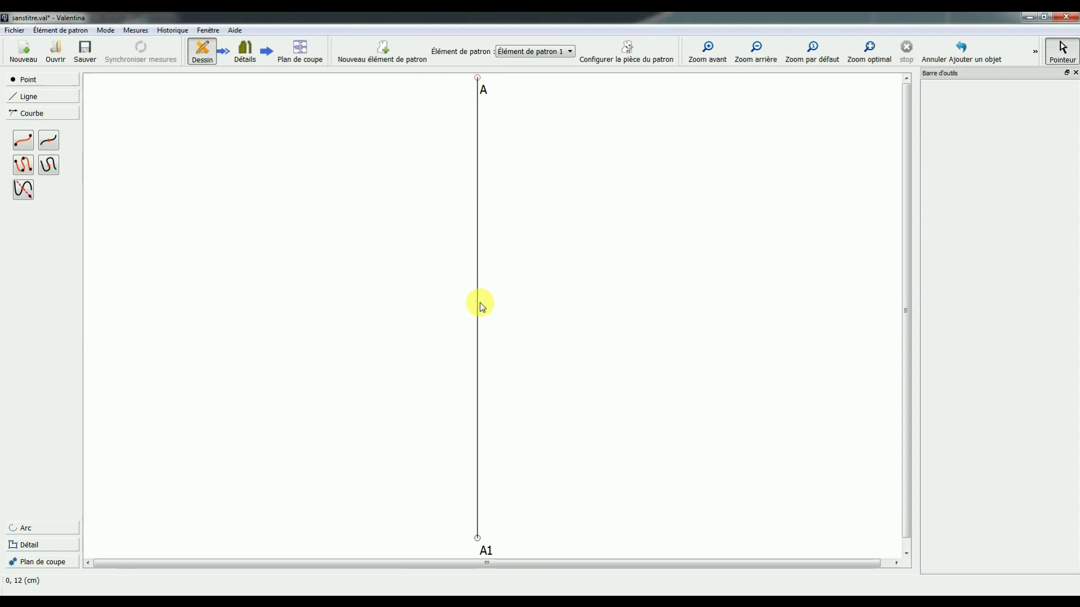
Try bowing the A–A1 curve slightly to the right and pulling its upper handle outward near A, and undo the reshaping
click(478, 303)
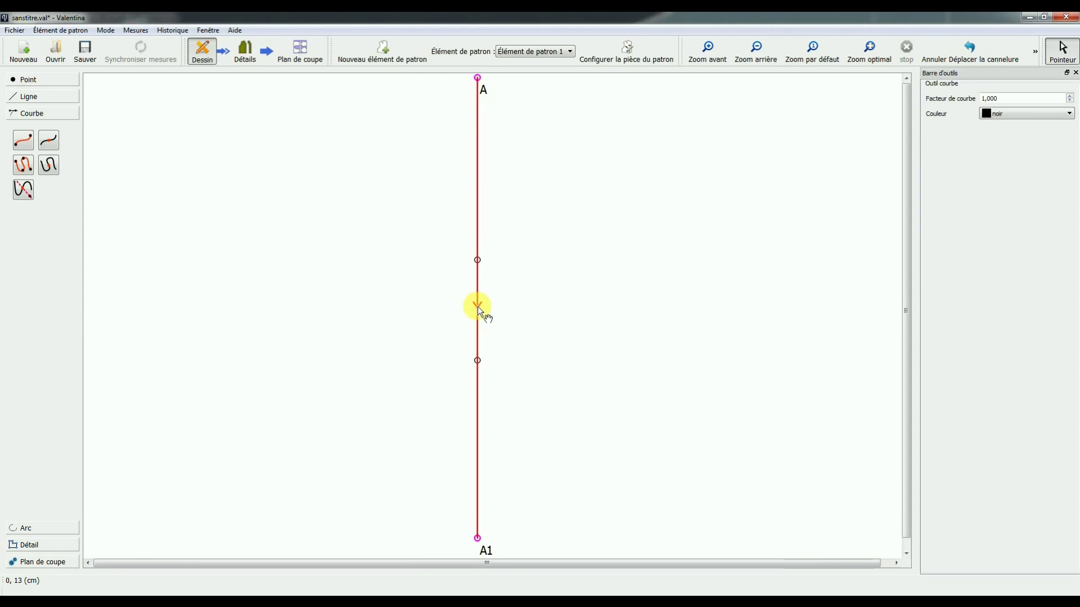
drag(478, 306, 486, 306)
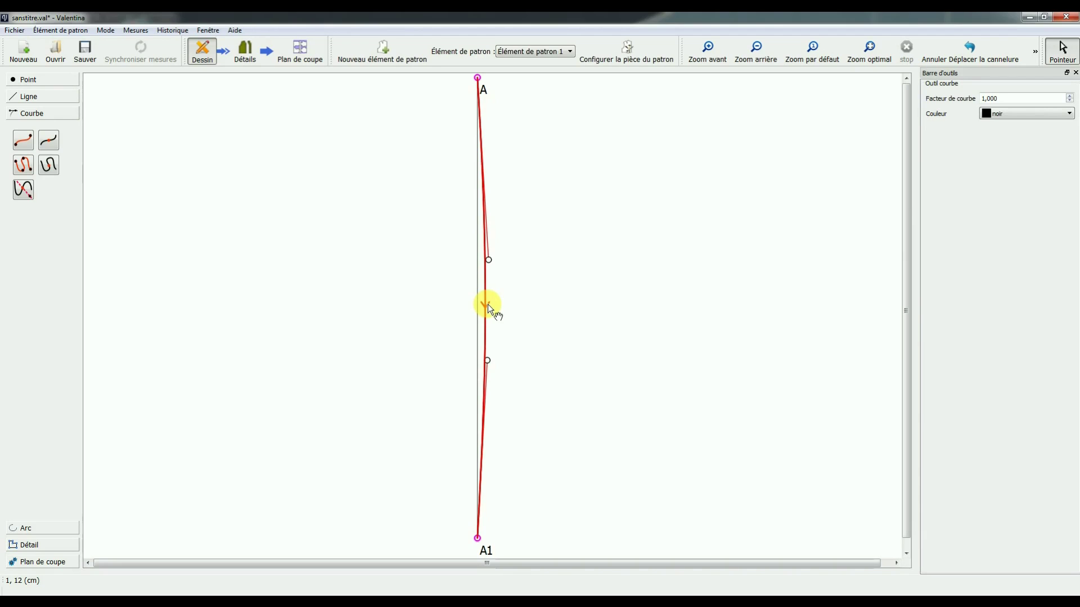
drag(487, 304, 487, 308)
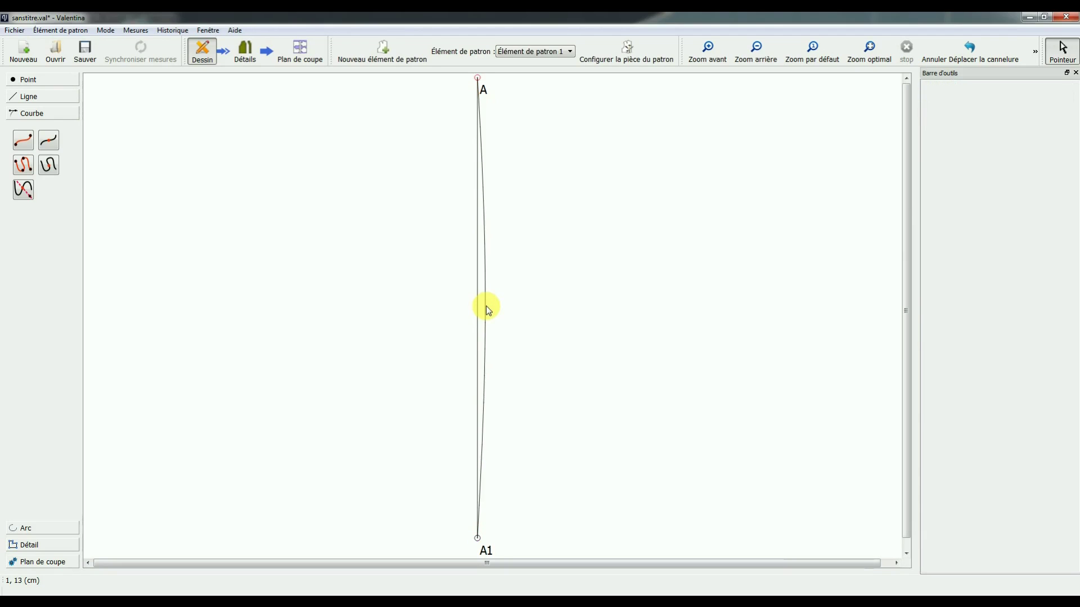
drag(485, 305, 484, 305)
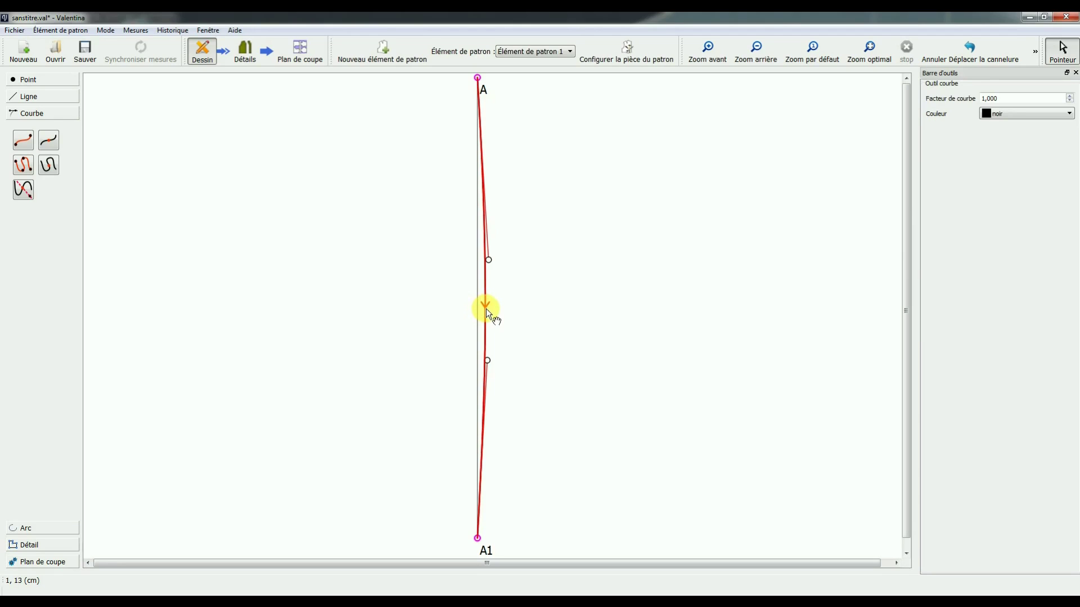
drag(485, 307, 482, 307)
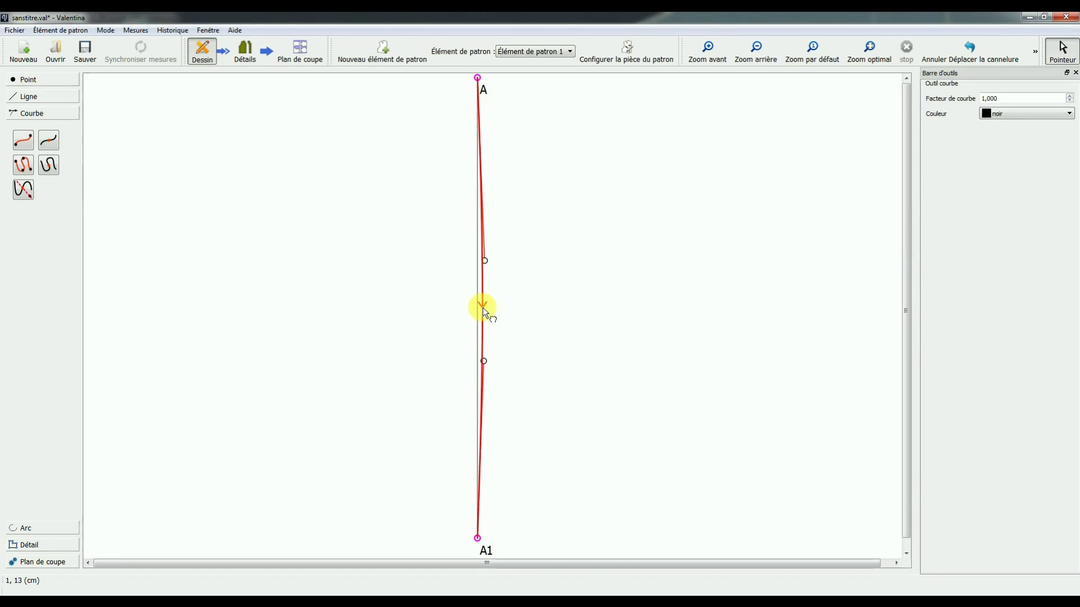
drag(485, 261, 543, 98)
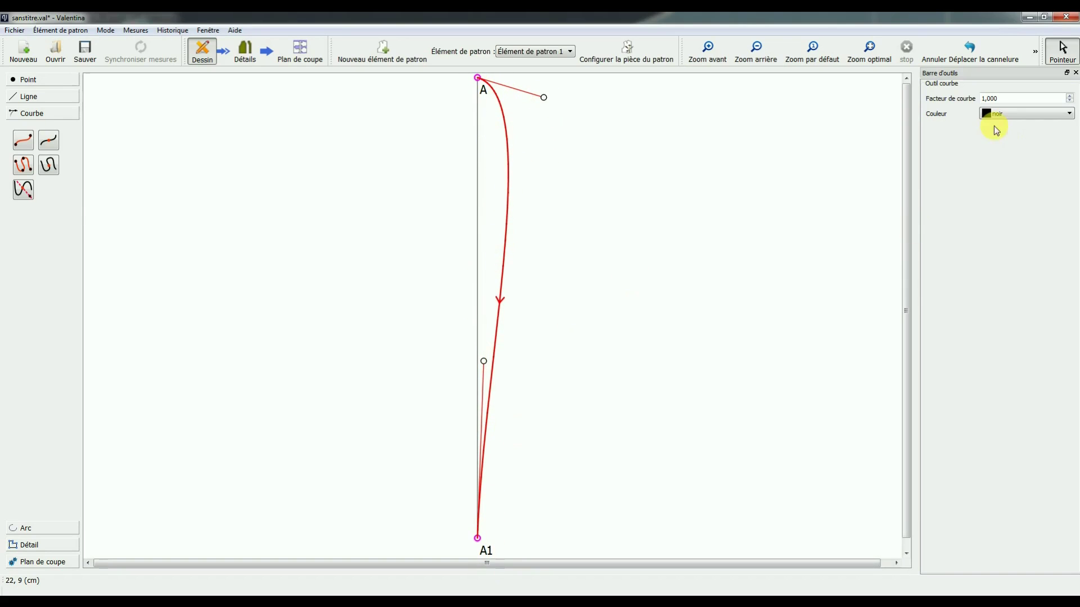
click(974, 52)
Bow the middle of the curve between A and A1 slightly to the right of the straight line
drag(478, 307, 483, 309)
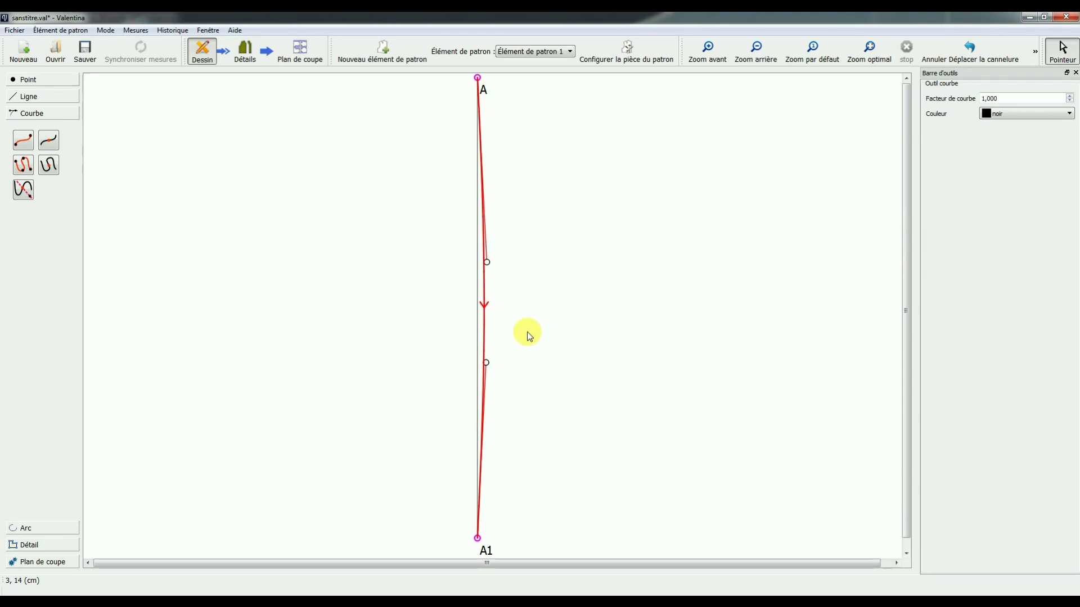
click(526, 318)
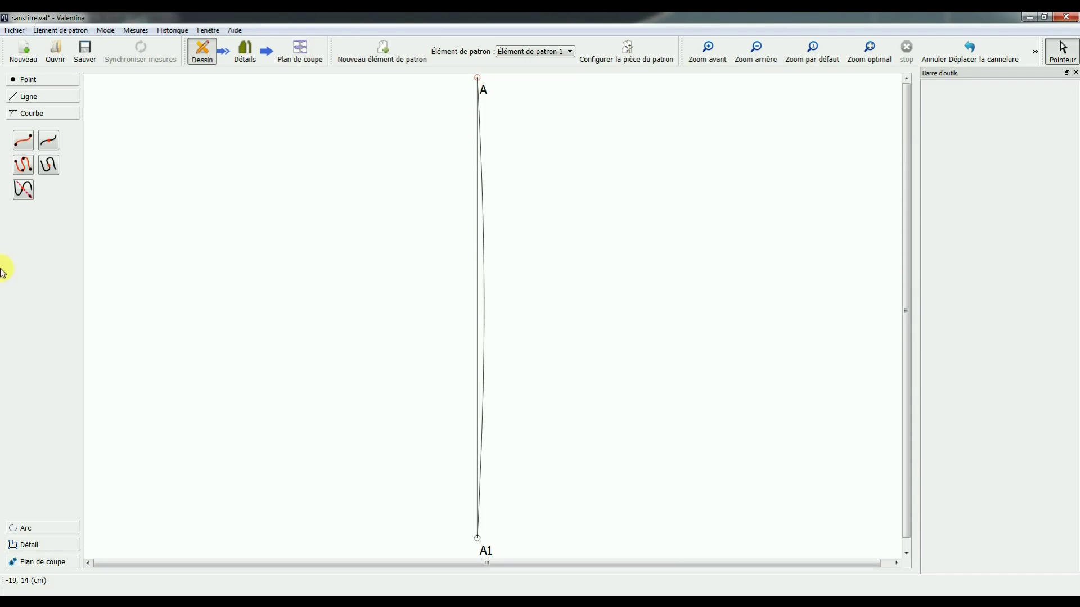
Create a point at distance and angle from A1 with length 44 cm and angle 190°, and fit the drawing in view
click(27, 83)
click(23, 107)
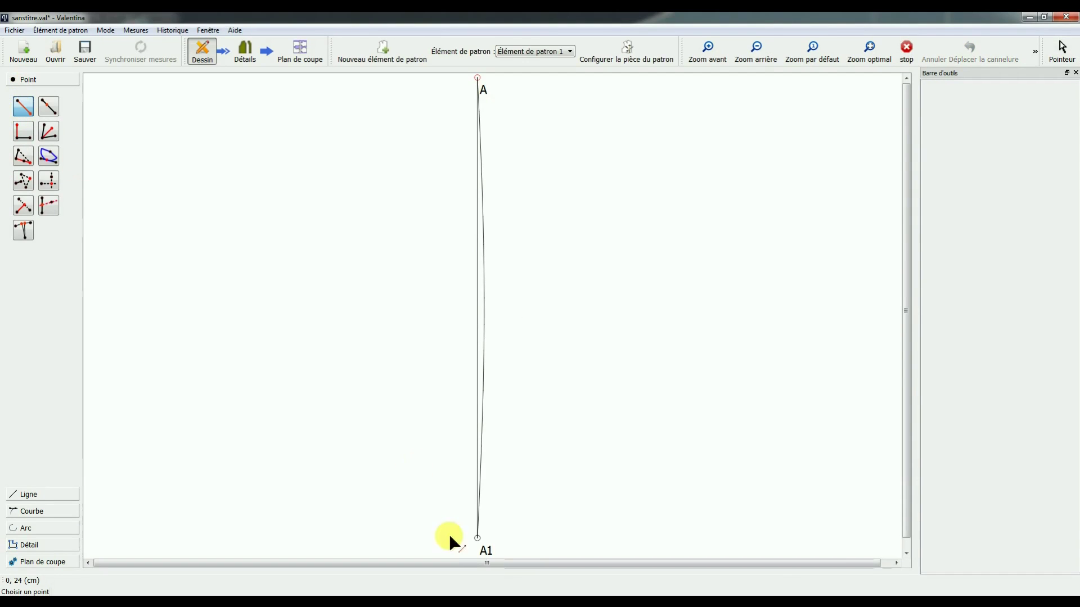
click(478, 538)
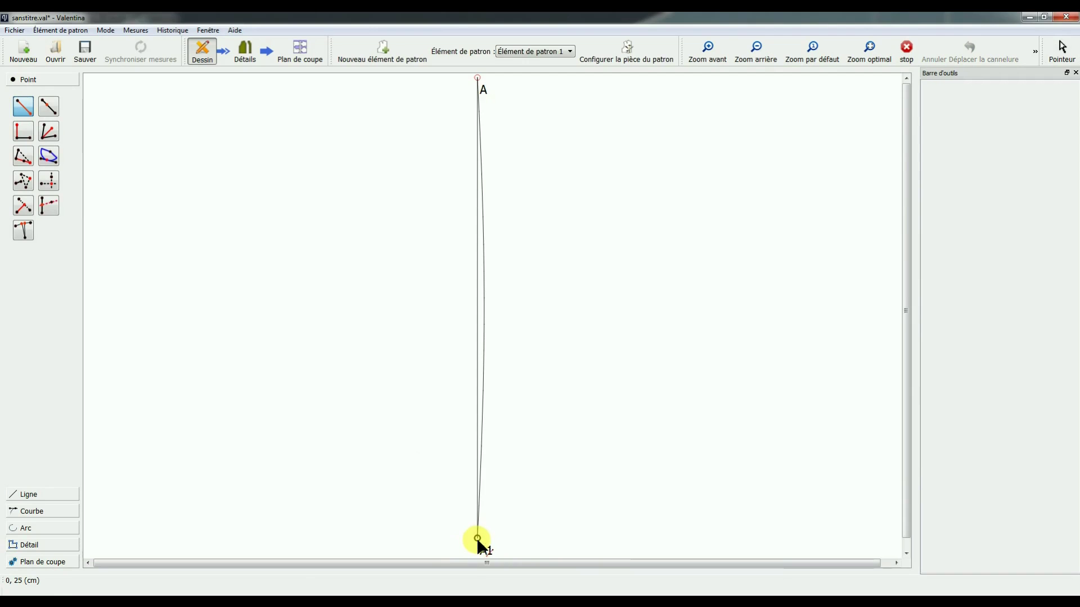
click(405, 525)
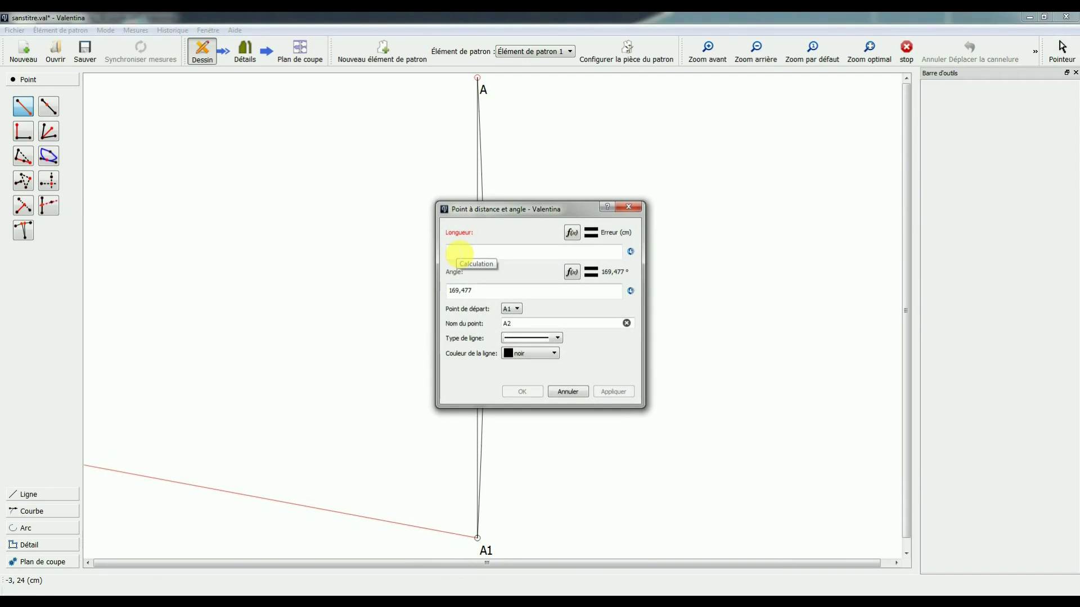
click(460, 251)
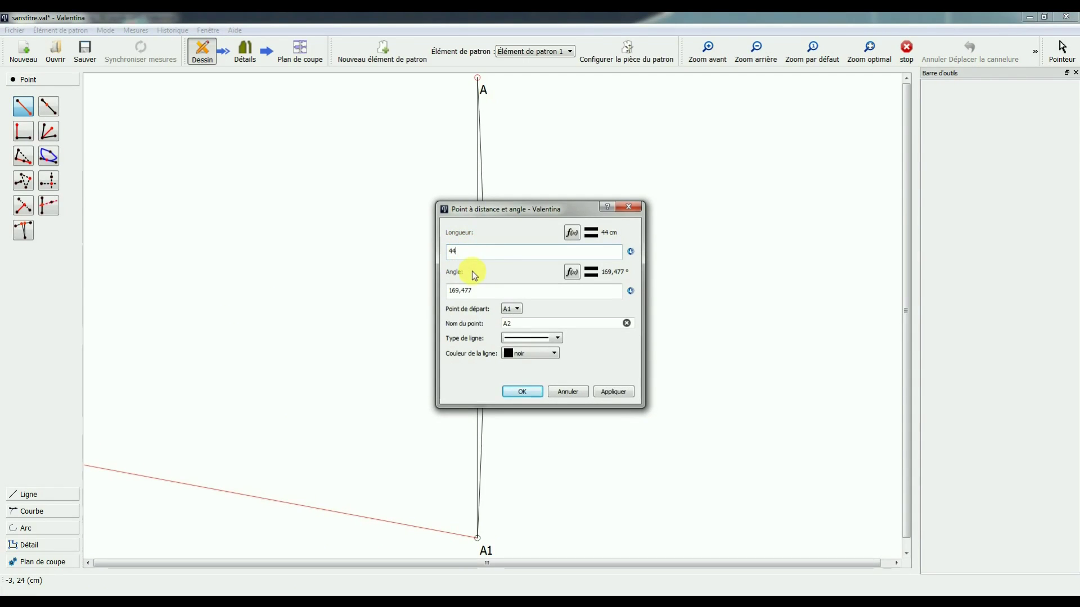
double_click(496, 290)
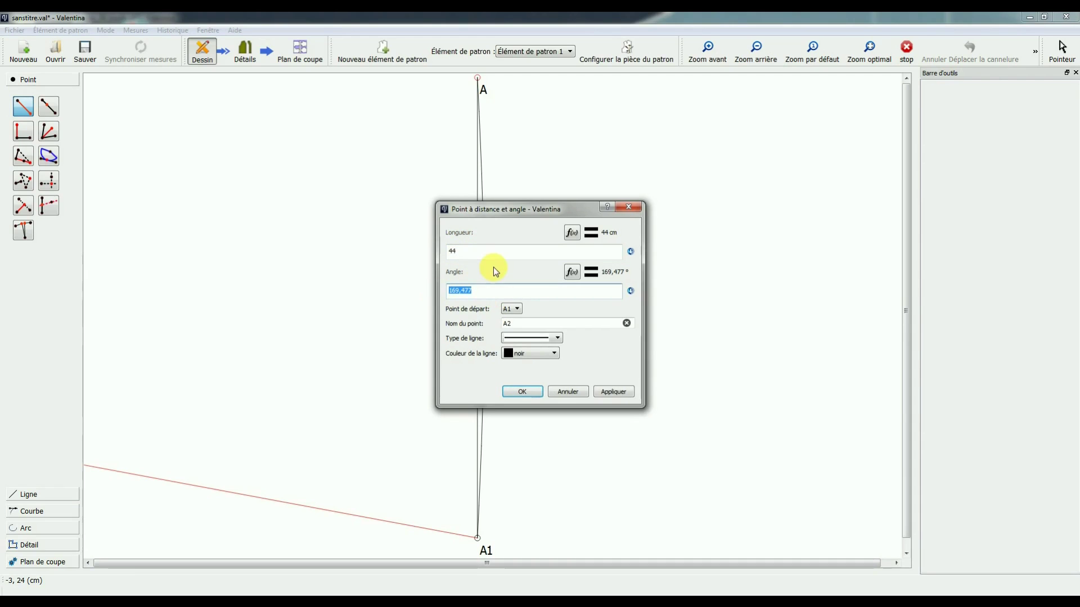
text(190)
click(614, 391)
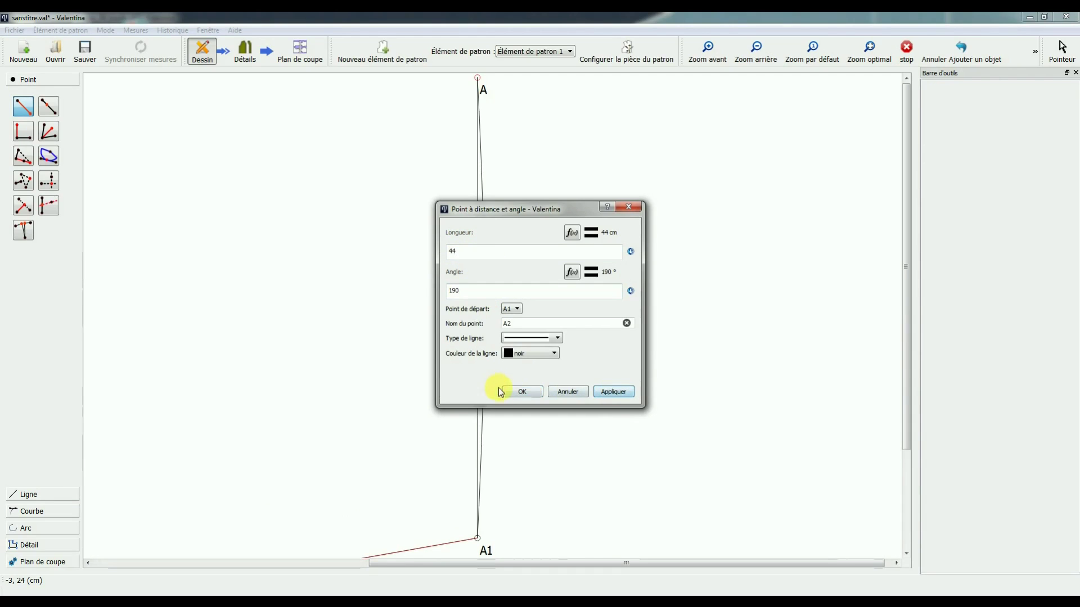
click(526, 394)
click(869, 60)
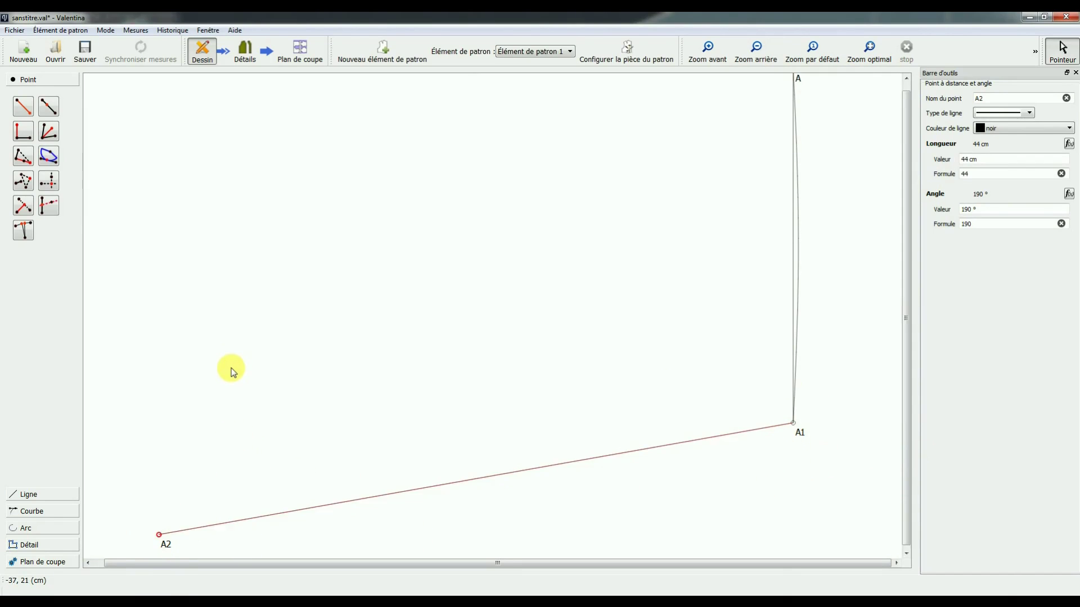
Create a point at distance and angle from A2 with length 10 cm and angle 275°, and fit the drawing in view
click(18, 107)
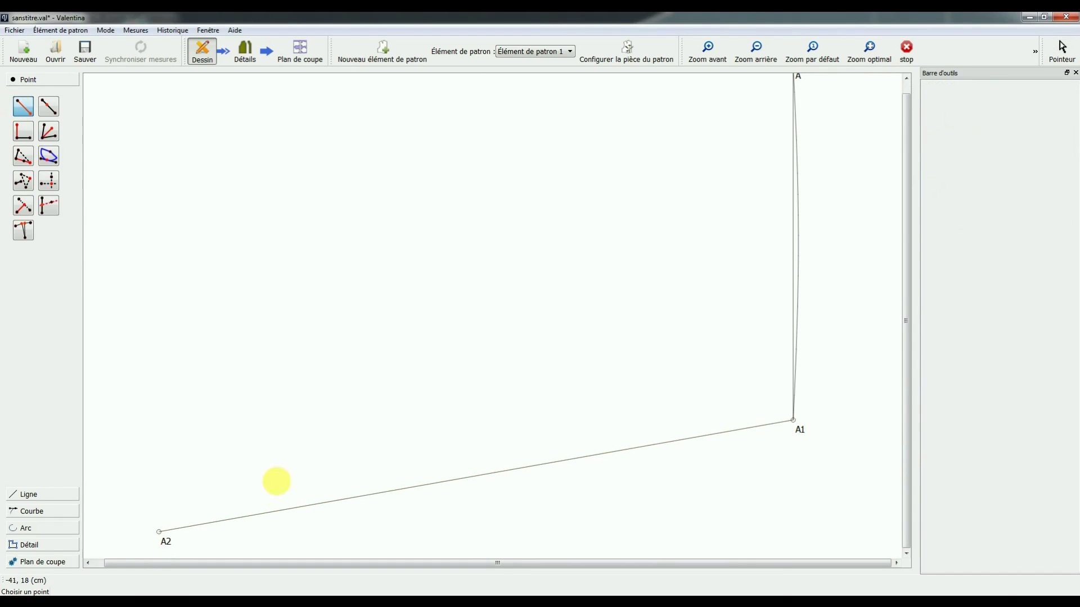
click(160, 534)
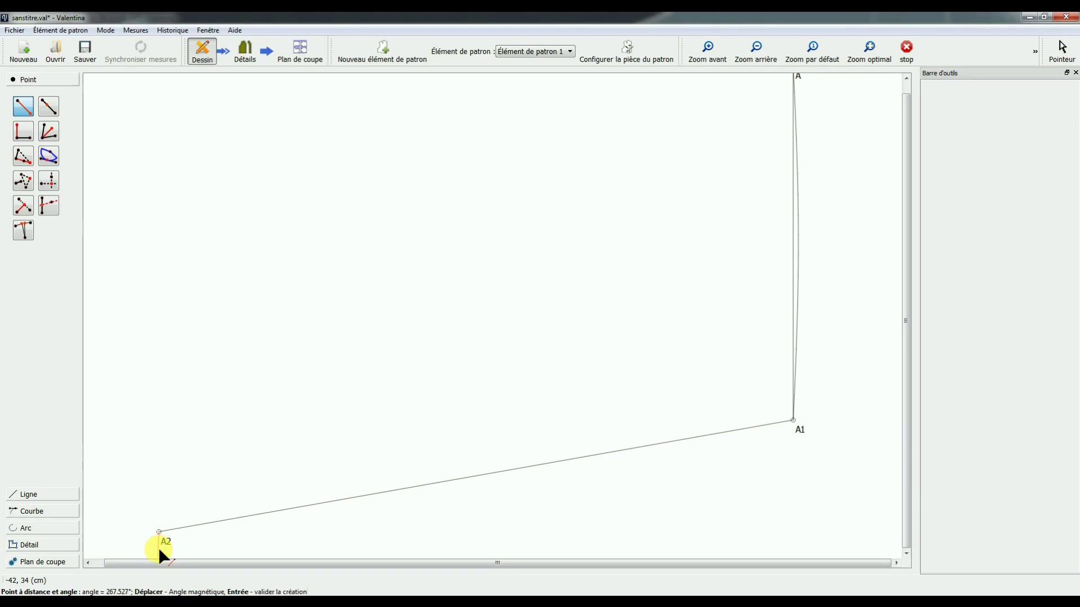
click(159, 548)
click(480, 253)
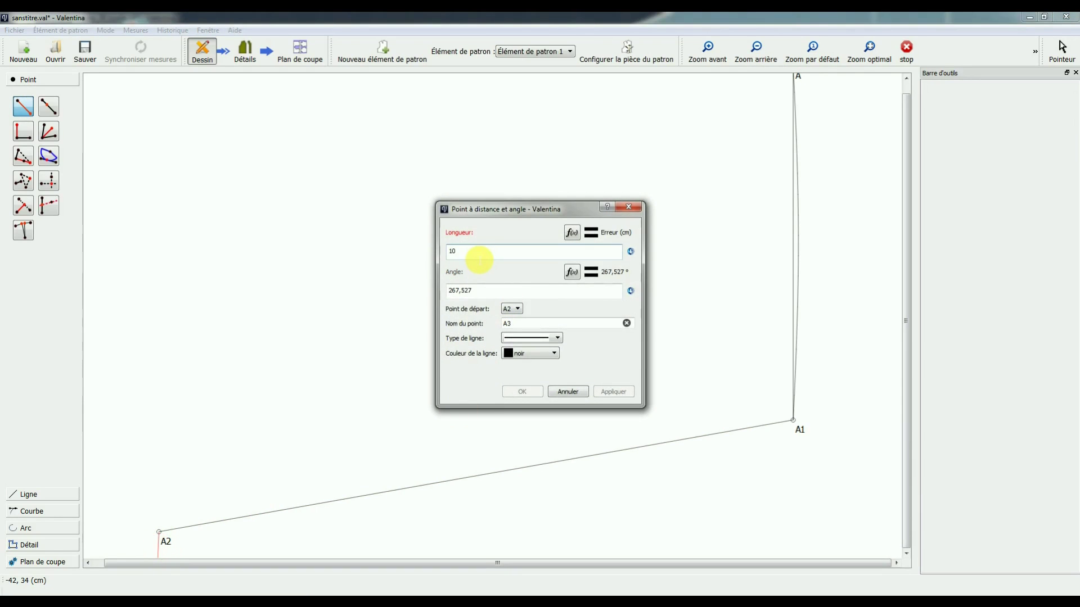
drag(495, 292, 397, 292)
text(275)
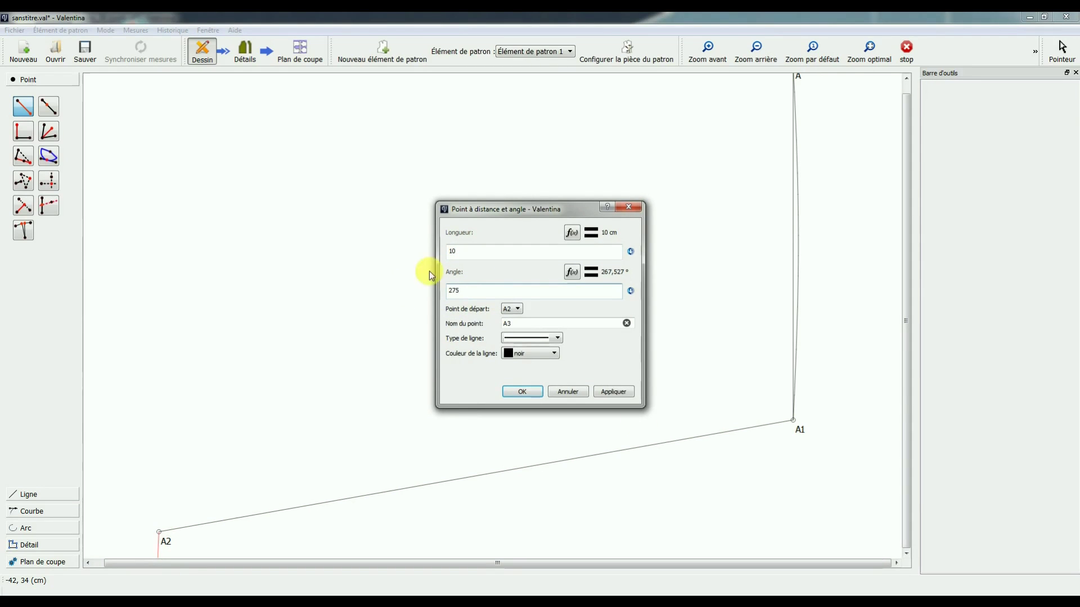
click(613, 392)
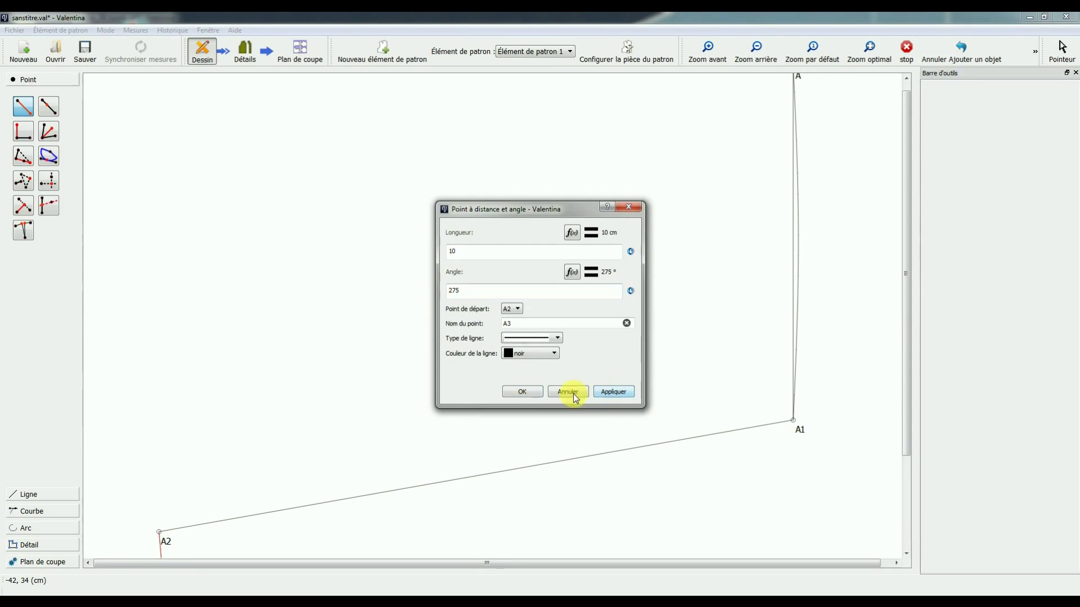
click(520, 395)
click(866, 48)
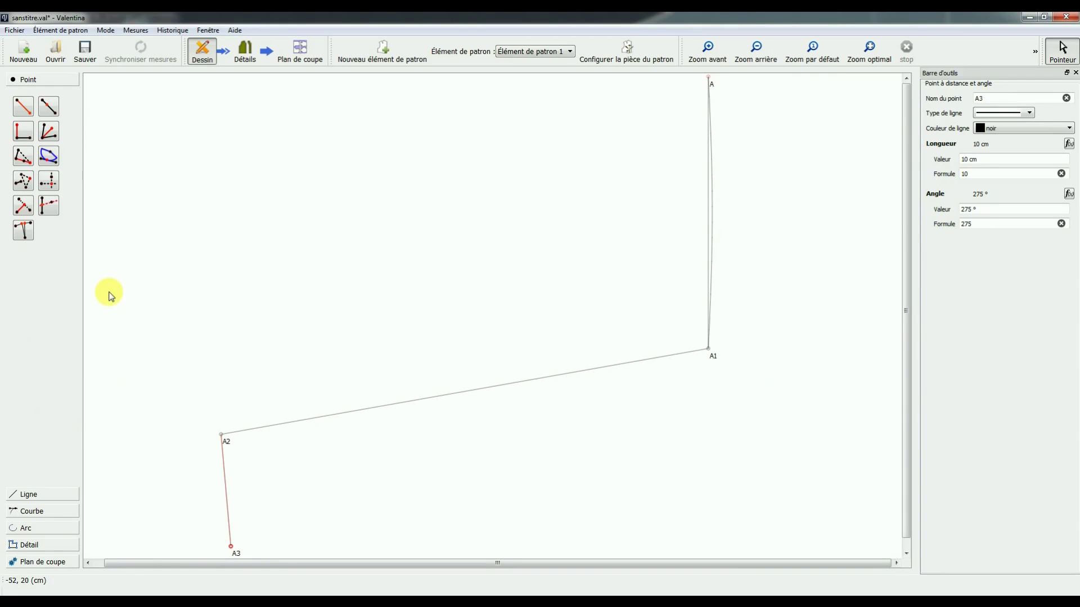
Create a point at distance and angle from A3 with length 41,5 cm and angle 130°
click(23, 107)
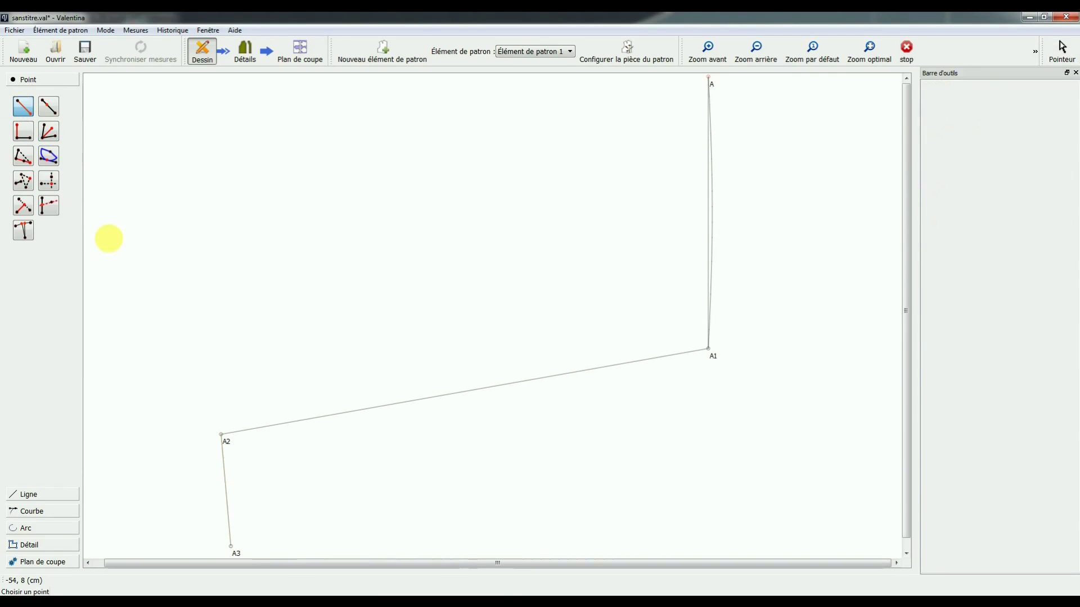
click(230, 546)
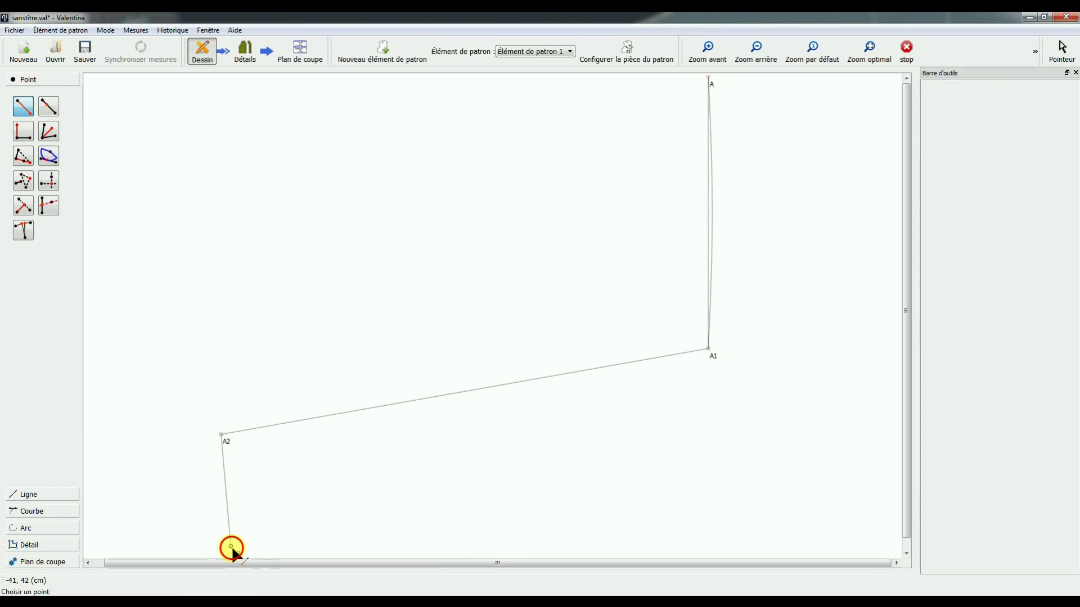
click(182, 535)
click(499, 258)
double_click(504, 289)
text(130)
click(617, 394)
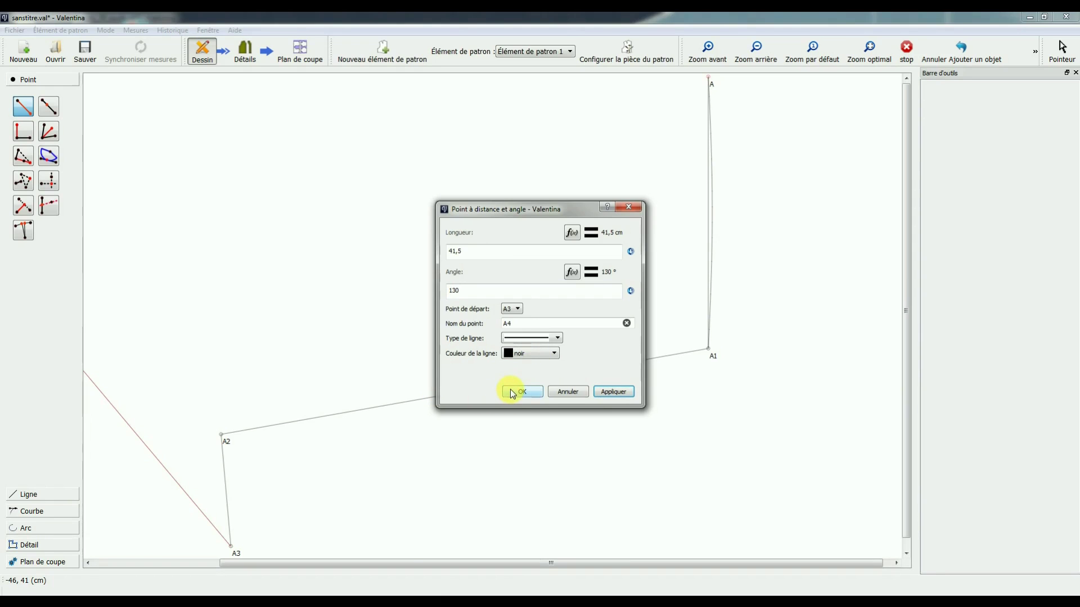
click(613, 392)
click(512, 390)
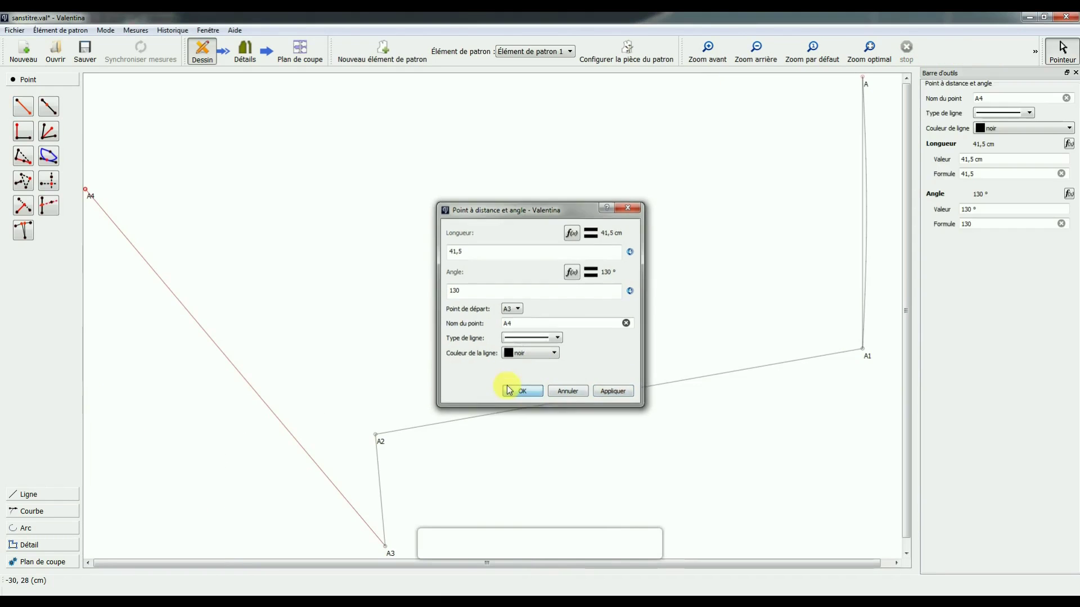
Create a point at distance and angle from A4 with length 7 cm and angle 150°, and fit the drawing in view
key(alt+l)
click(88, 189)
click(489, 251)
text(7)
triple_click(490, 291)
text(150)
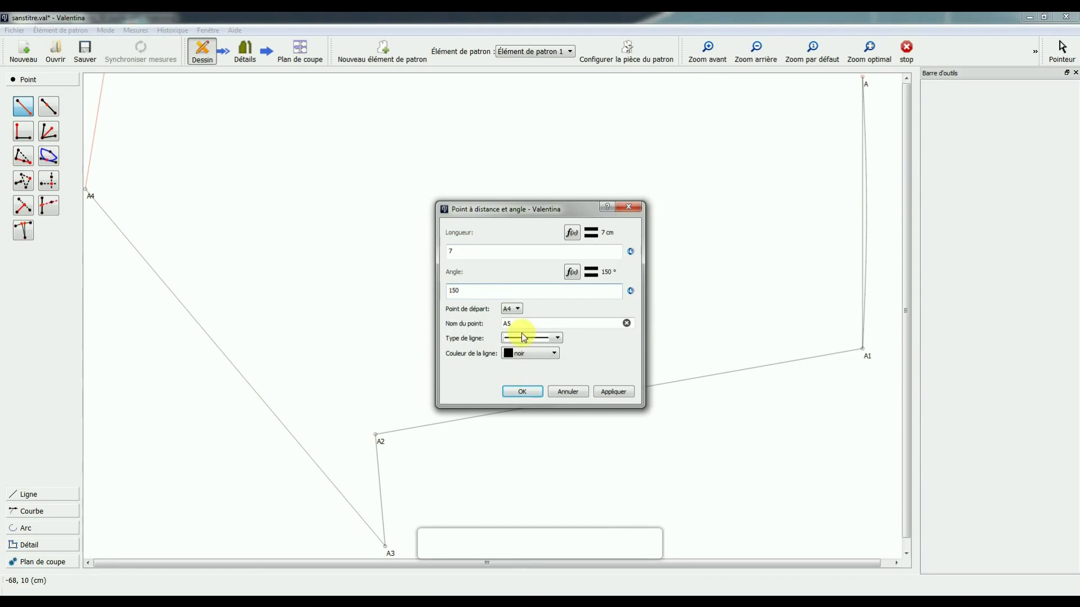
click(613, 391)
click(522, 391)
click(868, 49)
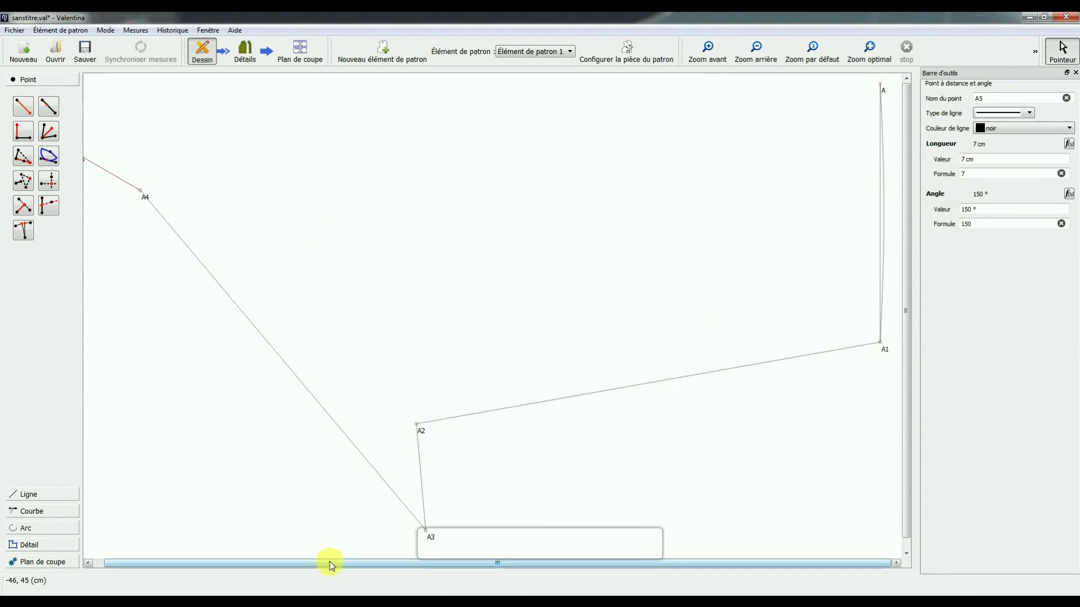
Create a point at distance and angle from A5, going up and to the right at an angle of 65°
drag(330, 561, 318, 562)
key(alt+l)
click(86, 153)
click(98, 131)
click(483, 251)
text(3)
drag(475, 291, 422, 282)
text(65)
click(614, 393)
click(522, 392)
Create a point at distance and angle from A6 with length 22,7 cm and angle 340°
click(23, 106)
click(245, 79)
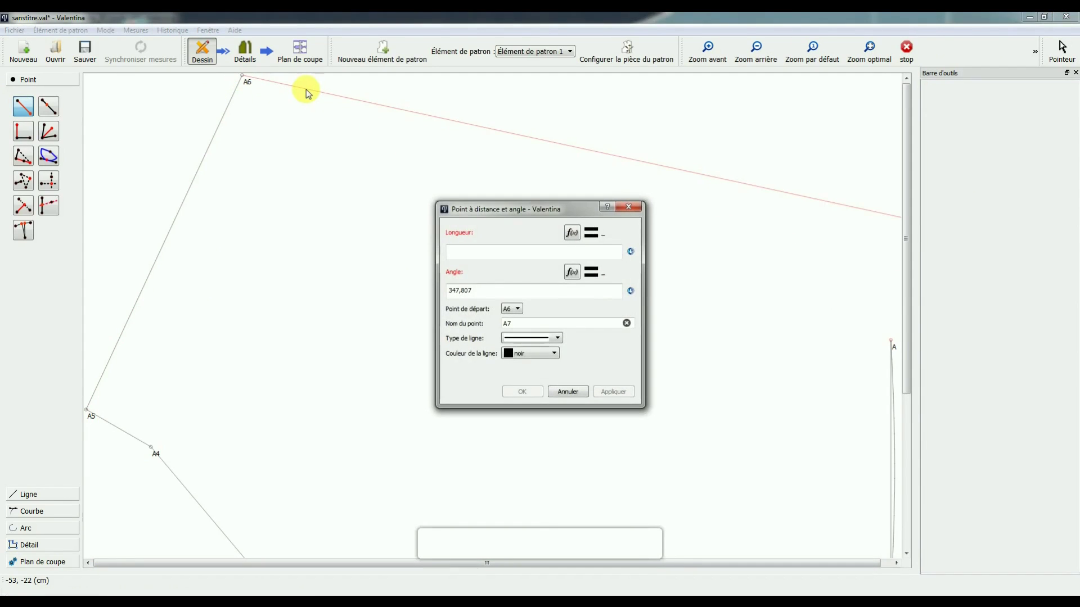
text(22,7)
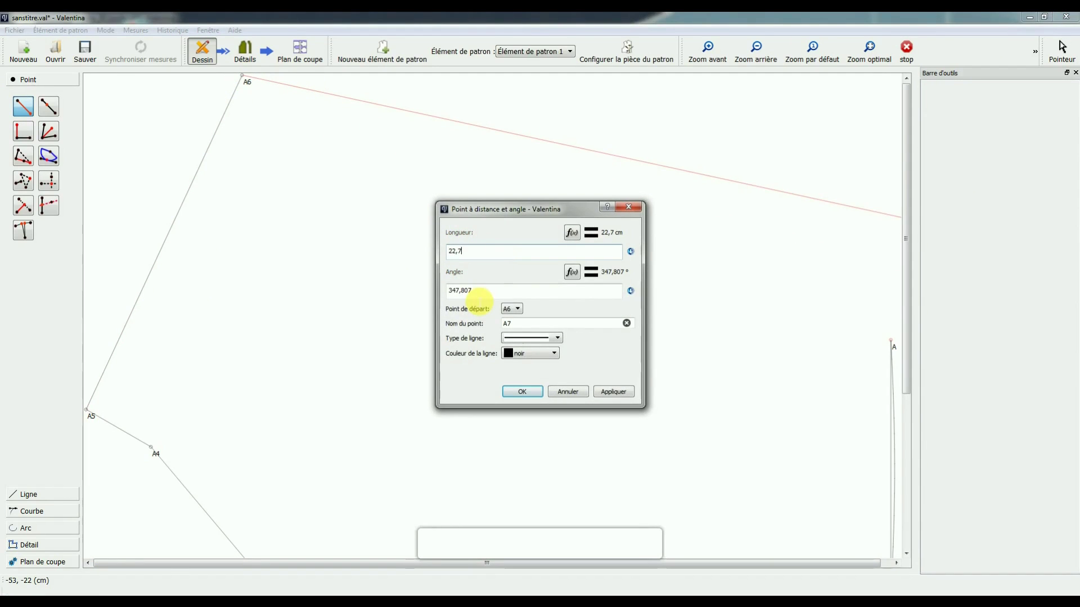
drag(492, 295, 434, 289)
text(340)
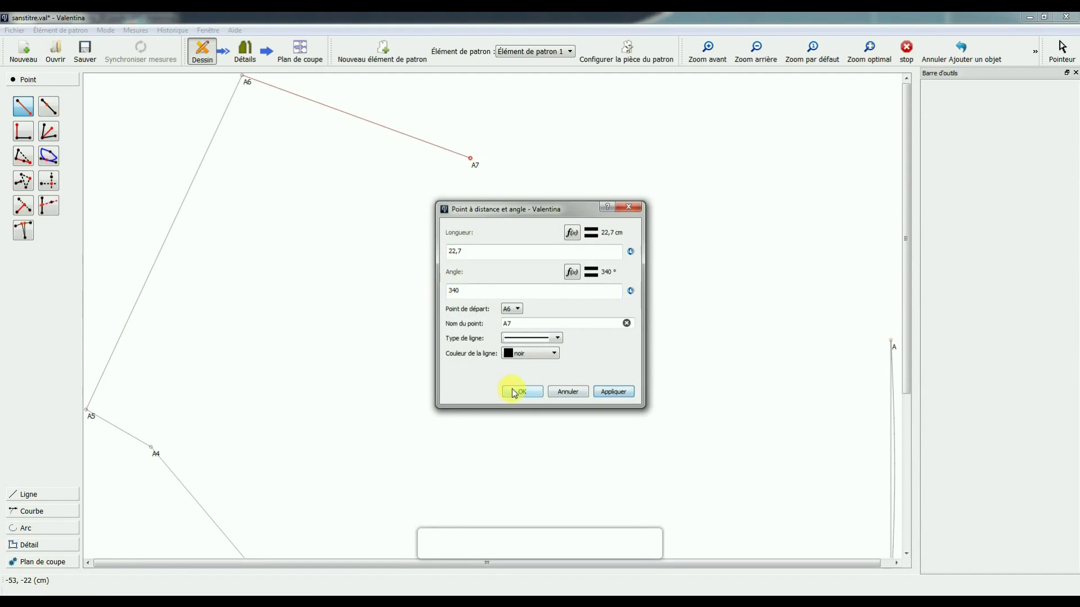
click(522, 392)
Create a point at distance and angle from A7 with length 10 cm and angle 250°, and fit the drawing in view
click(469, 160)
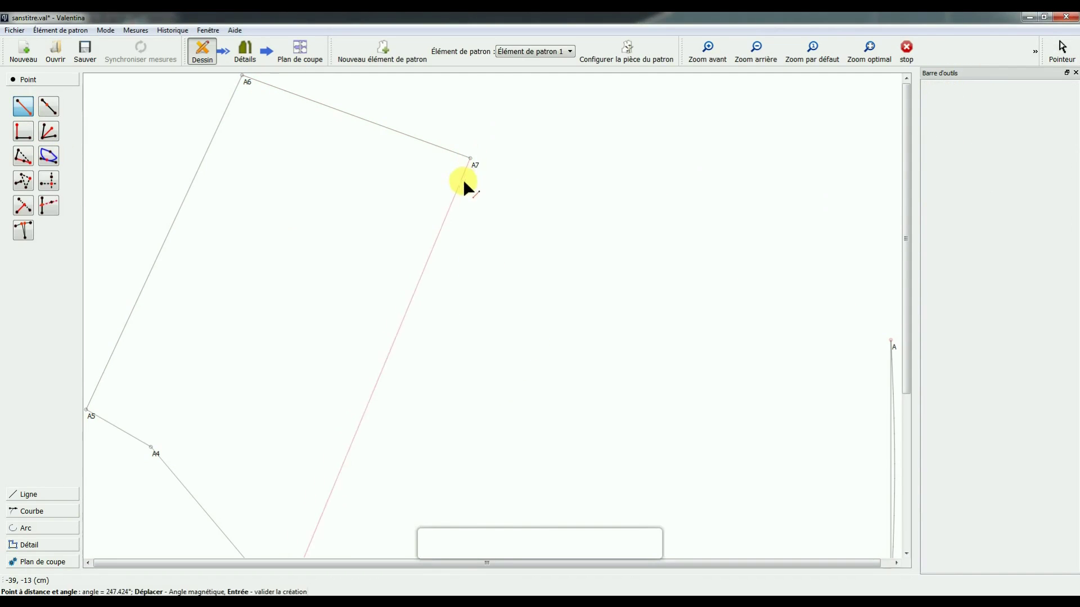
text(10)
click(472, 290)
double_click(450, 290)
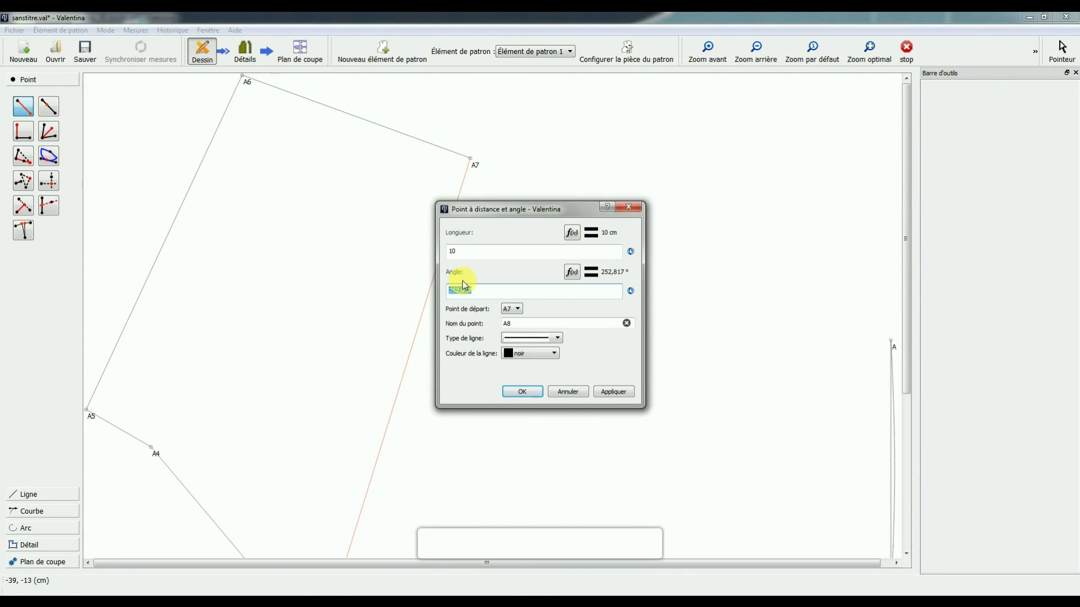
text(250)
click(618, 392)
click(526, 393)
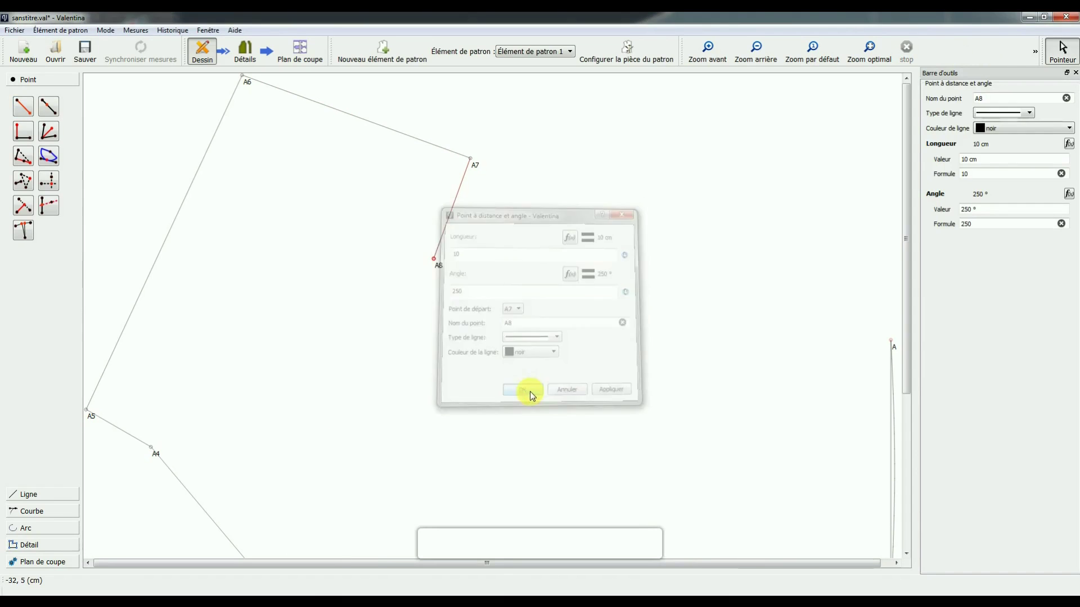
click(870, 49)
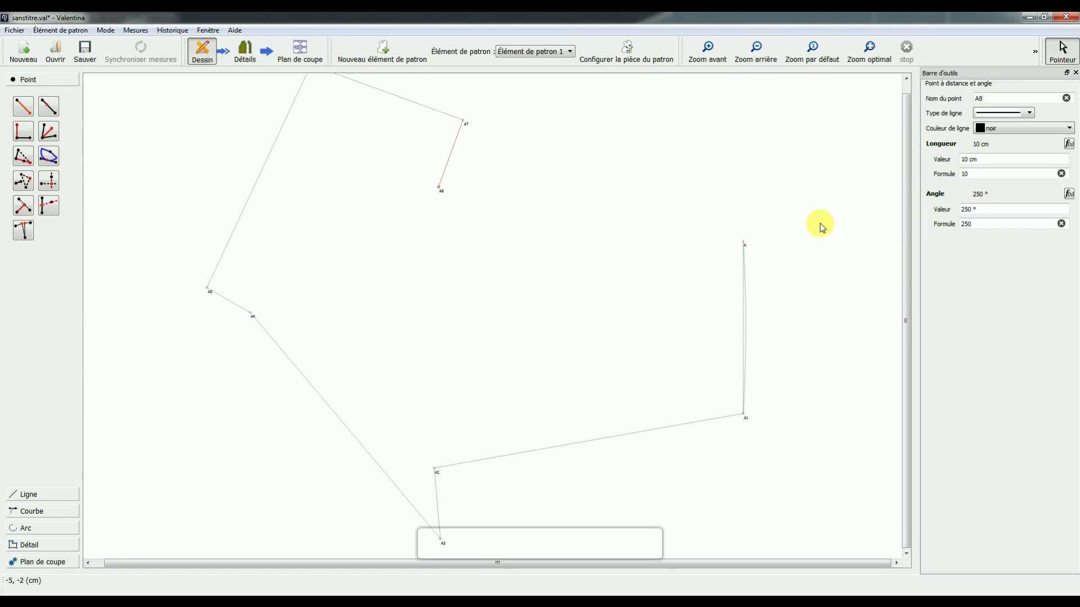
Close the outline with a straight line from point A8 to point A
click(35, 494)
click(23, 123)
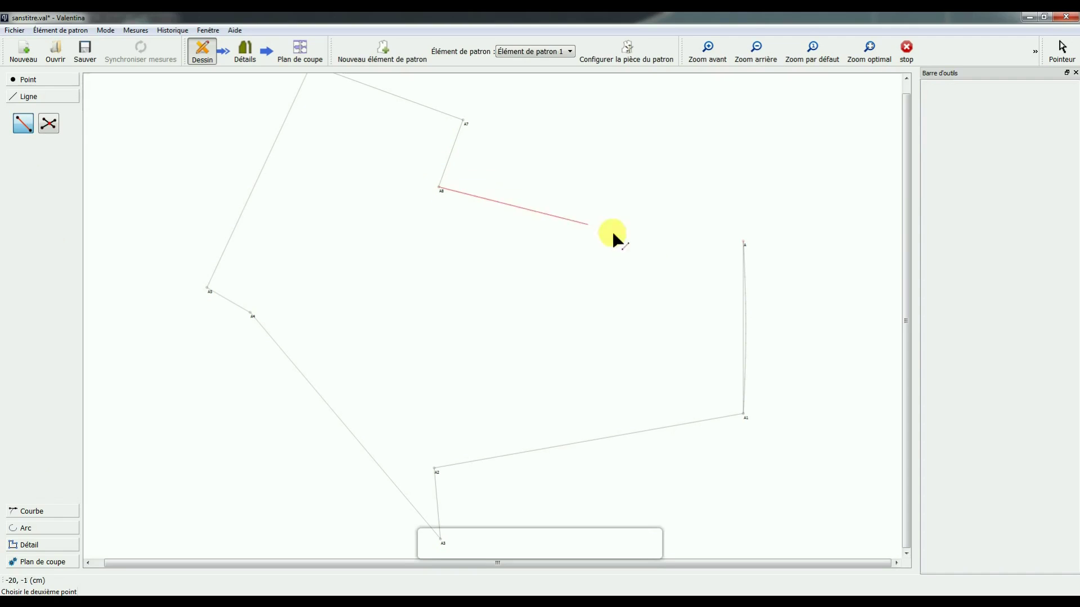
click(744, 240)
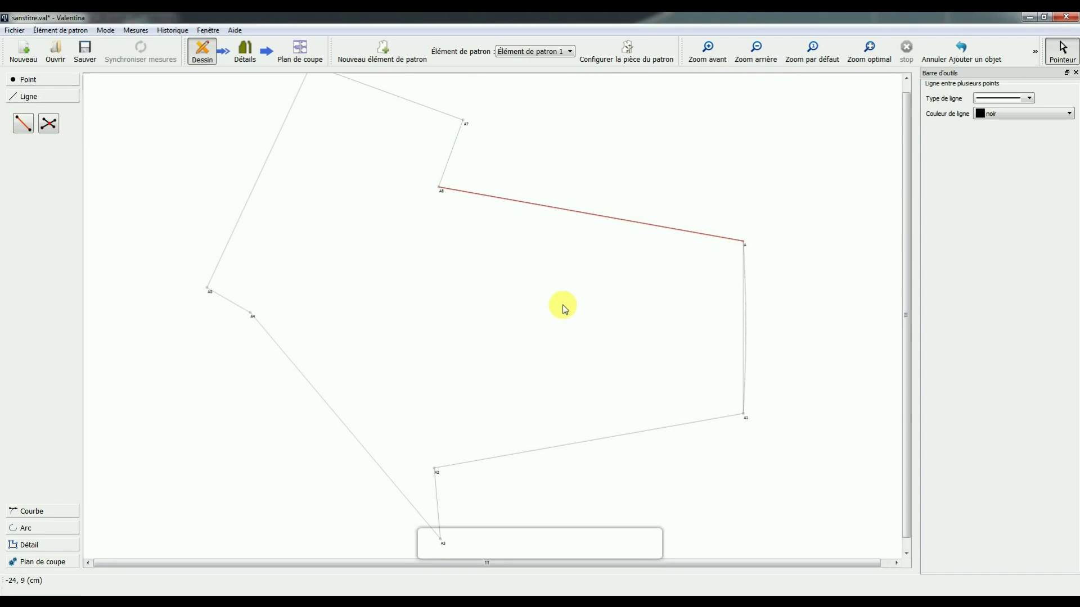
click(566, 304)
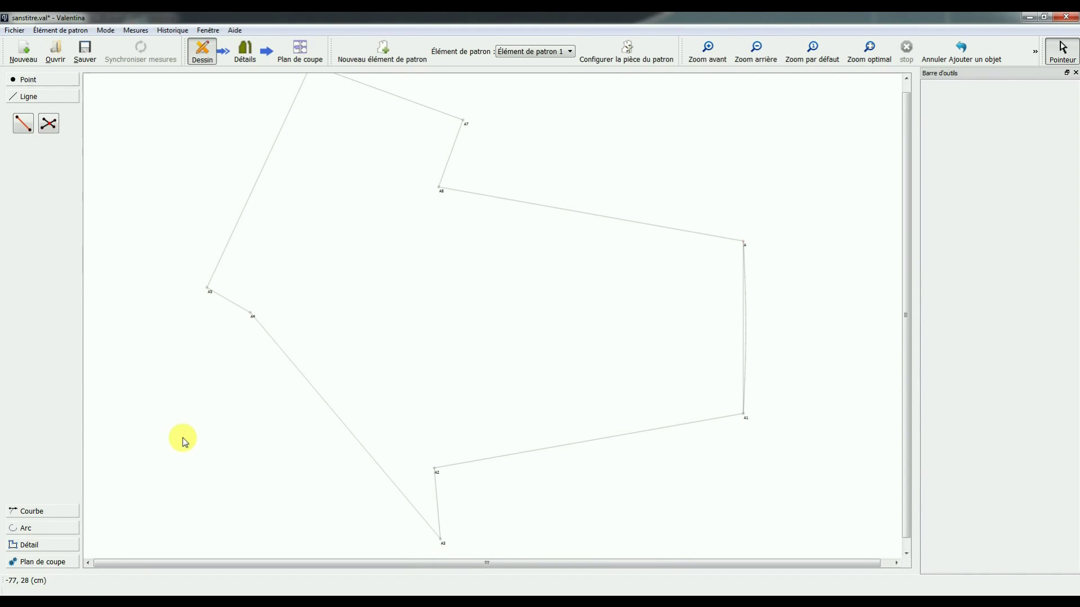
Examine the lower part of the outline up close, around points A5, A4, A3 and A2
scroll(227, 433, up, 1)
scroll(230, 435, down, 2)
scroll(230, 434, up, 2)
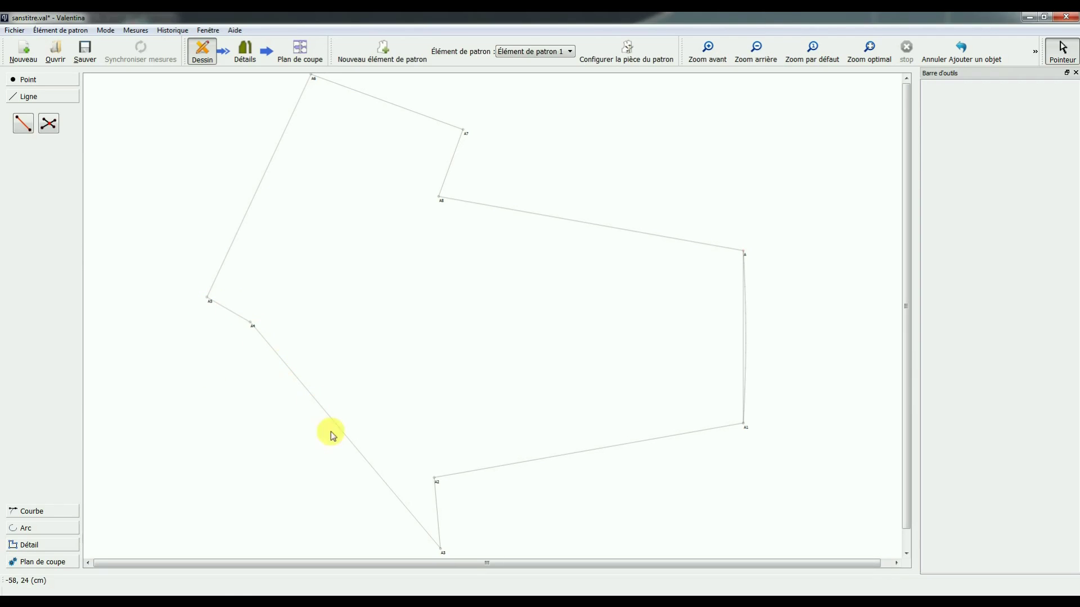
click(710, 57)
click(710, 57)
click(710, 58)
click(710, 57)
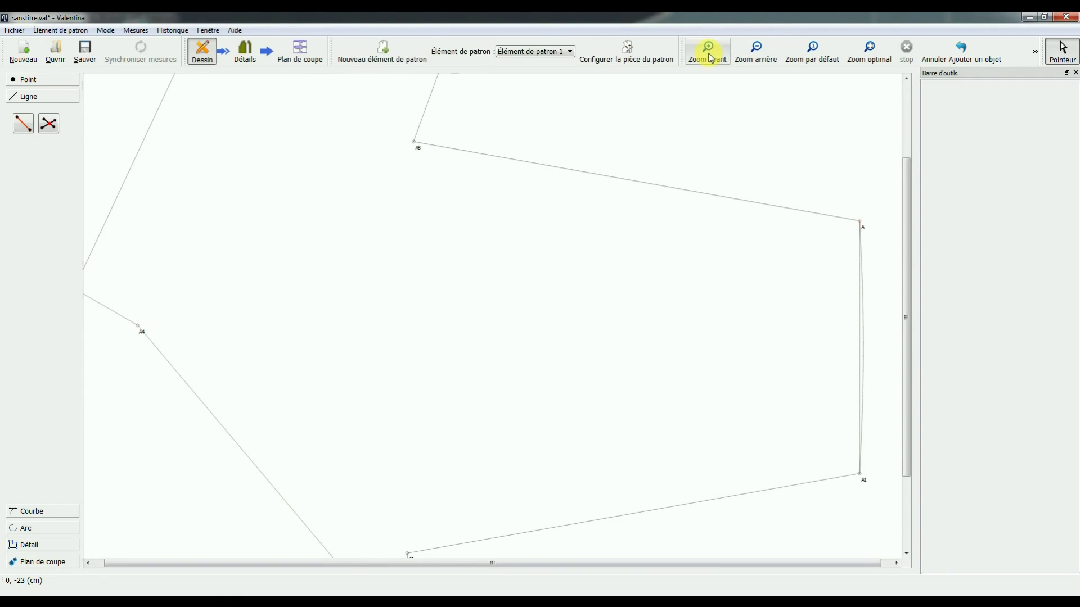
mouse_move(345, 563)
mouse_down()
mouse_move(200, 542)
mouse_move(191, 488)
mouse_up()
scroll(368, 407, down, 3)
scroll(356, 407, up, 3)
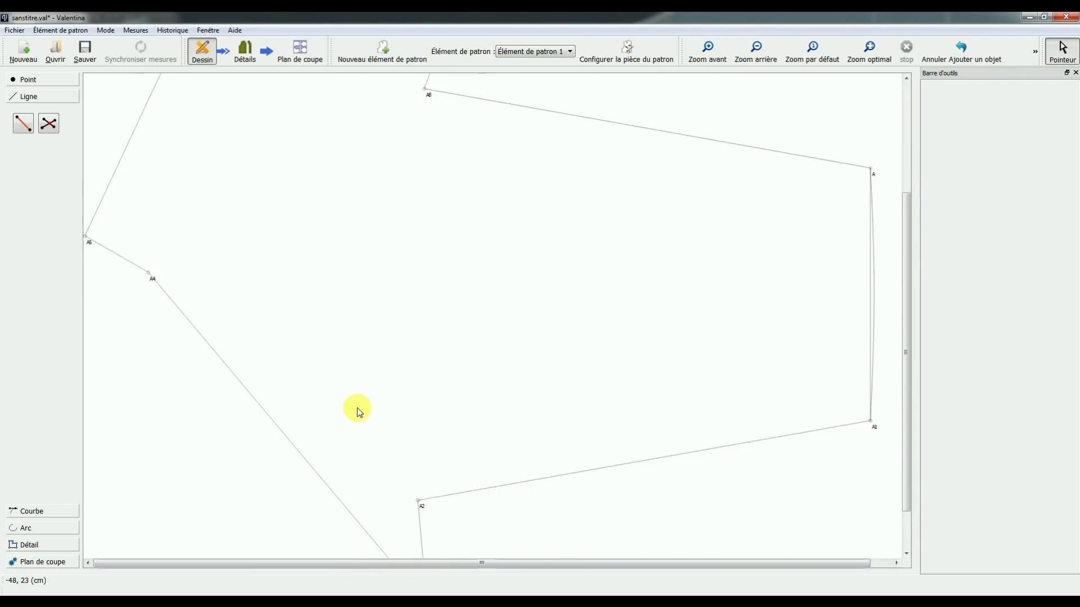
scroll(356, 408, down, 3)
click(716, 62)
click(716, 62)
click(716, 61)
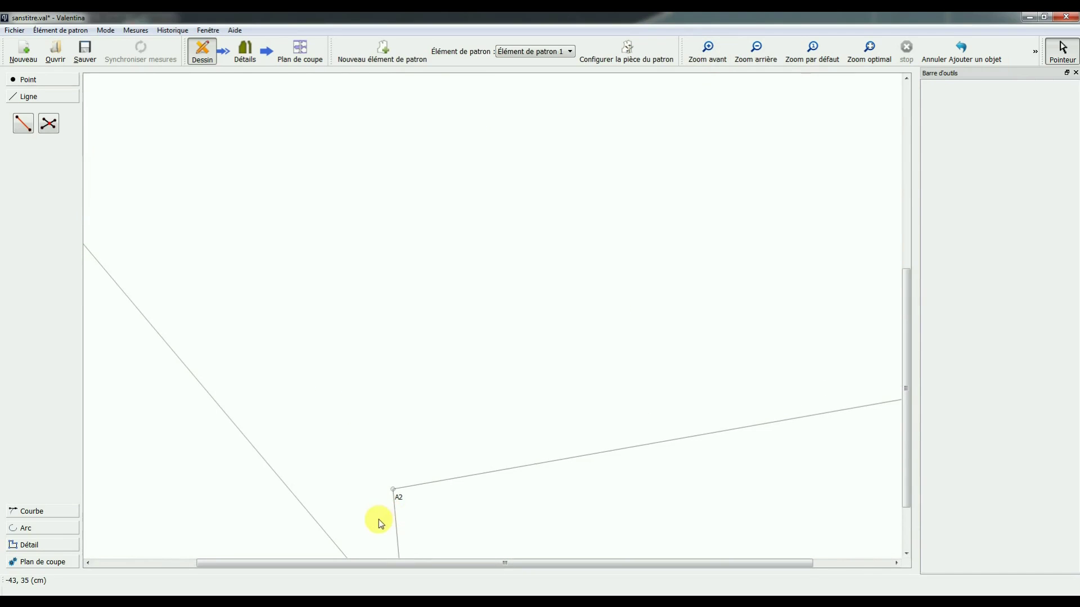
drag(318, 567, 104, 562)
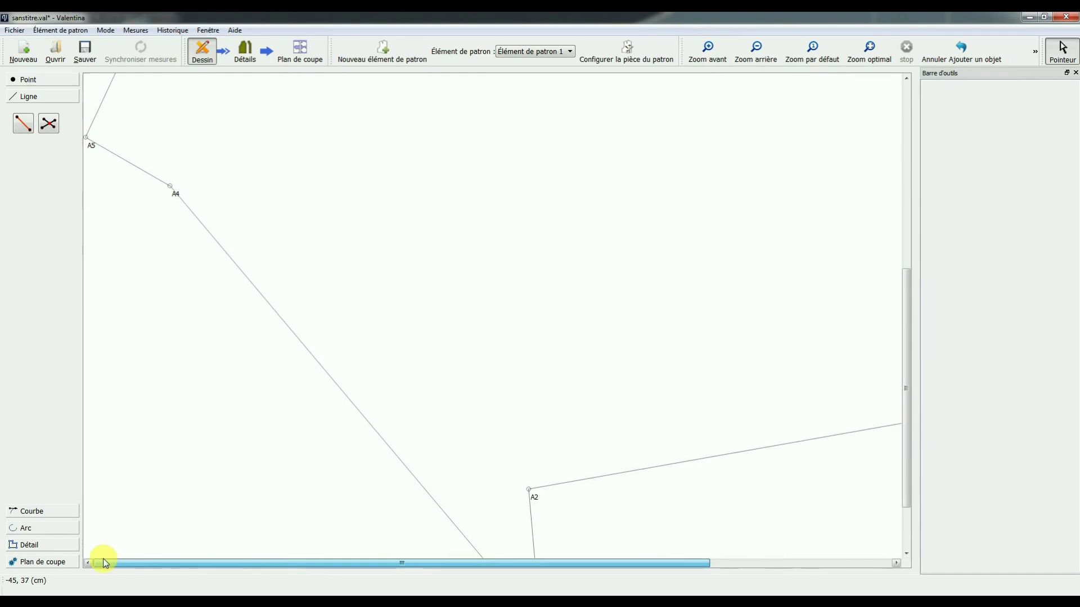
scroll(177, 439, down, 2)
scroll(177, 437, up, 1)
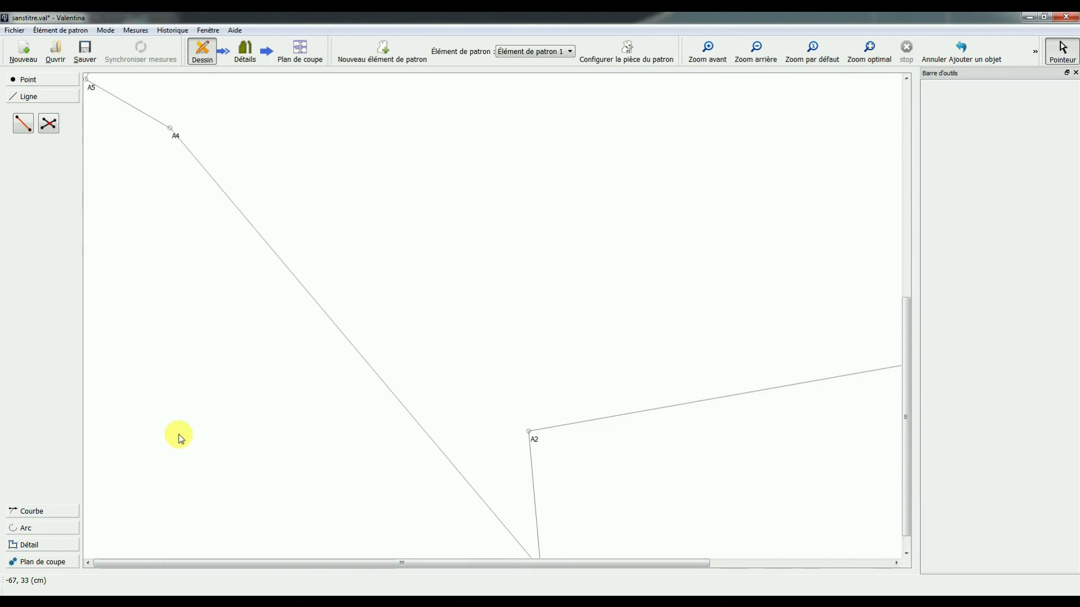
scroll(333, 397, down, 1)
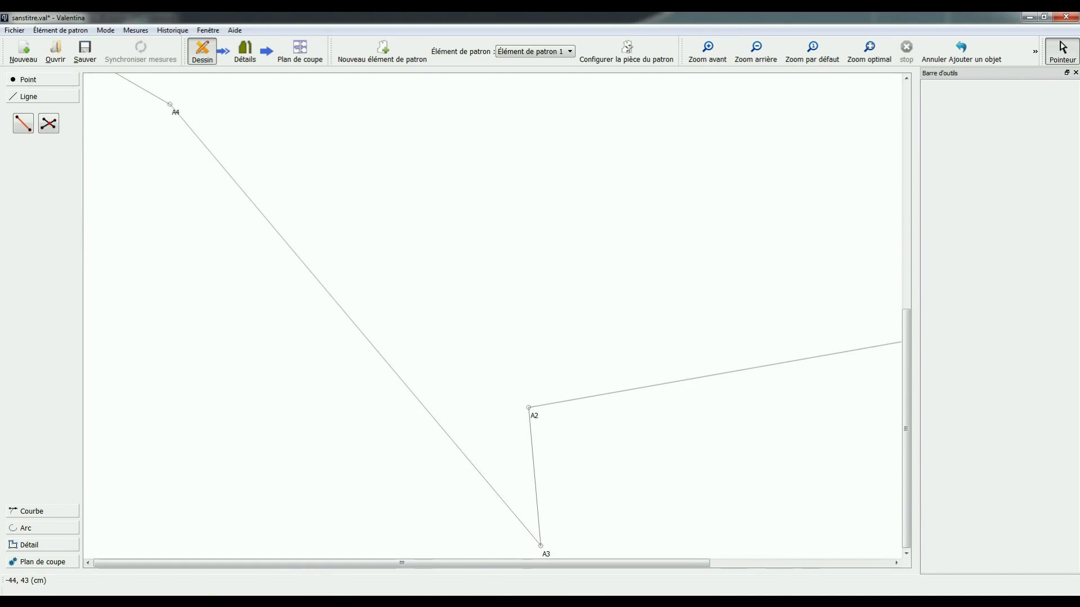
View the finished bolero pattern in Patron-bolero.val for its curved edges, and return to the sanstitre.val drawing
click(155, 552)
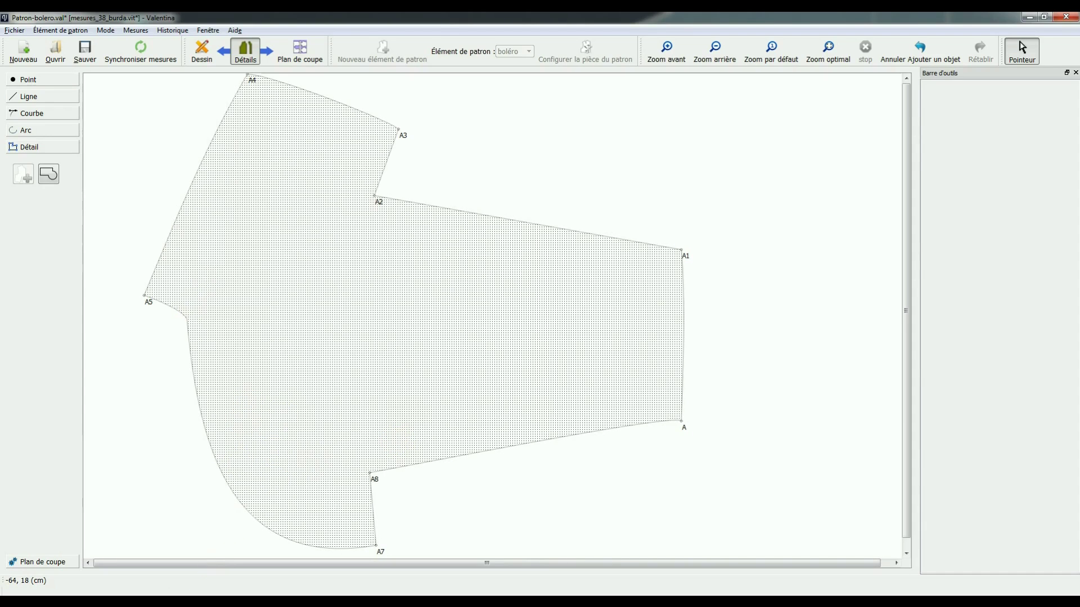
mouse_move(224, 601)
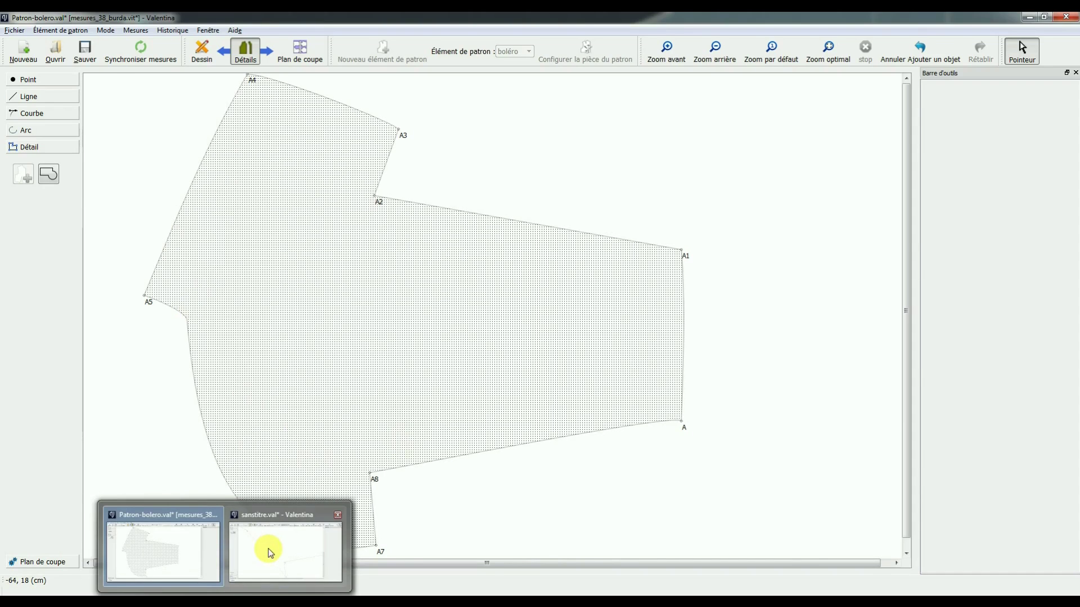
click(267, 548)
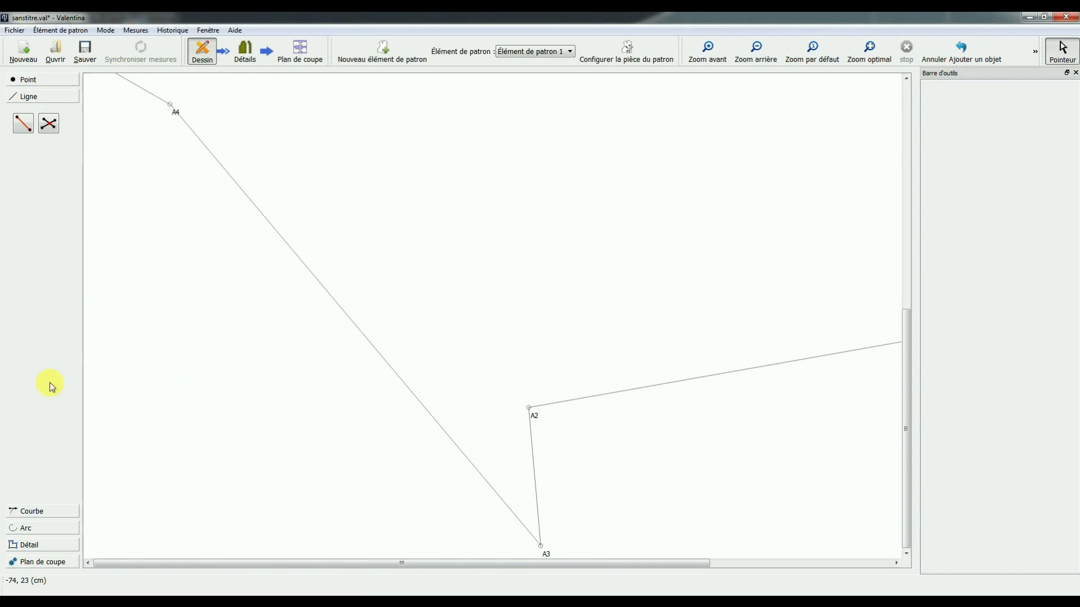
Create a curved path through points A3, A4 and A5
click(26, 512)
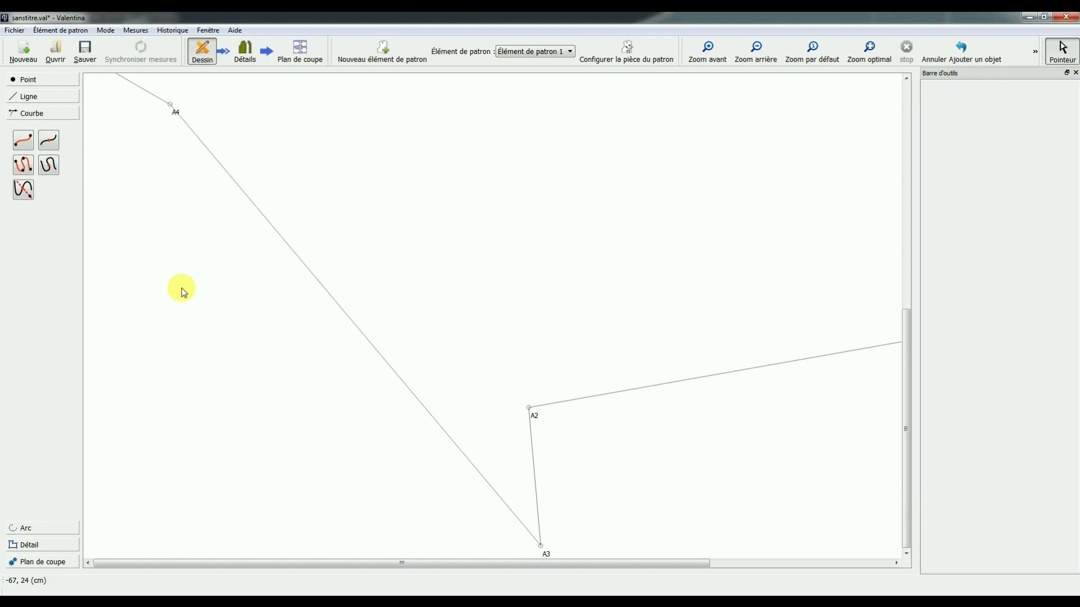
click(868, 48)
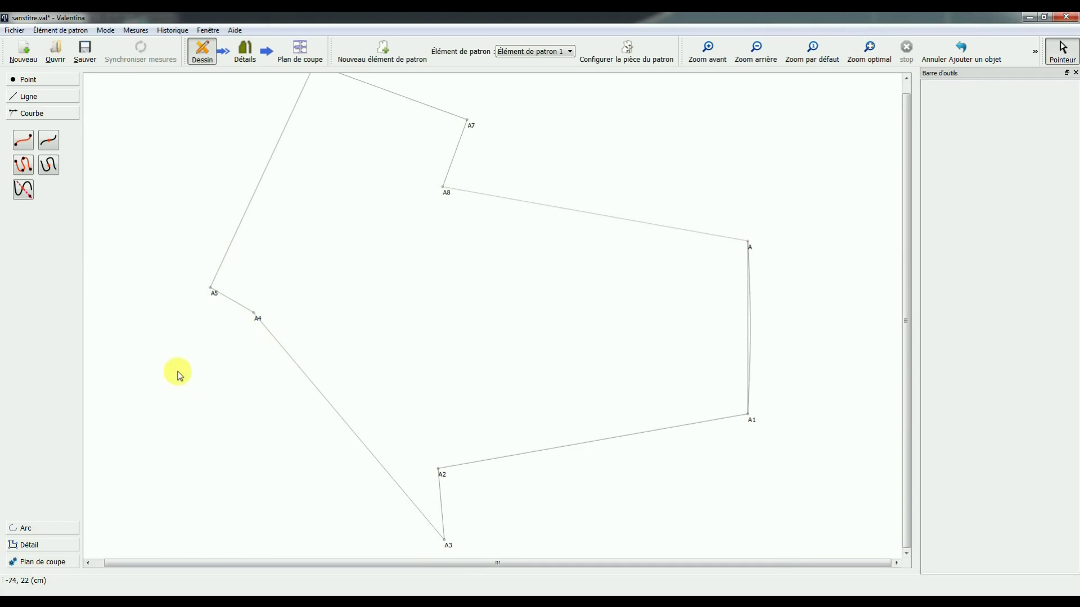
click(20, 170)
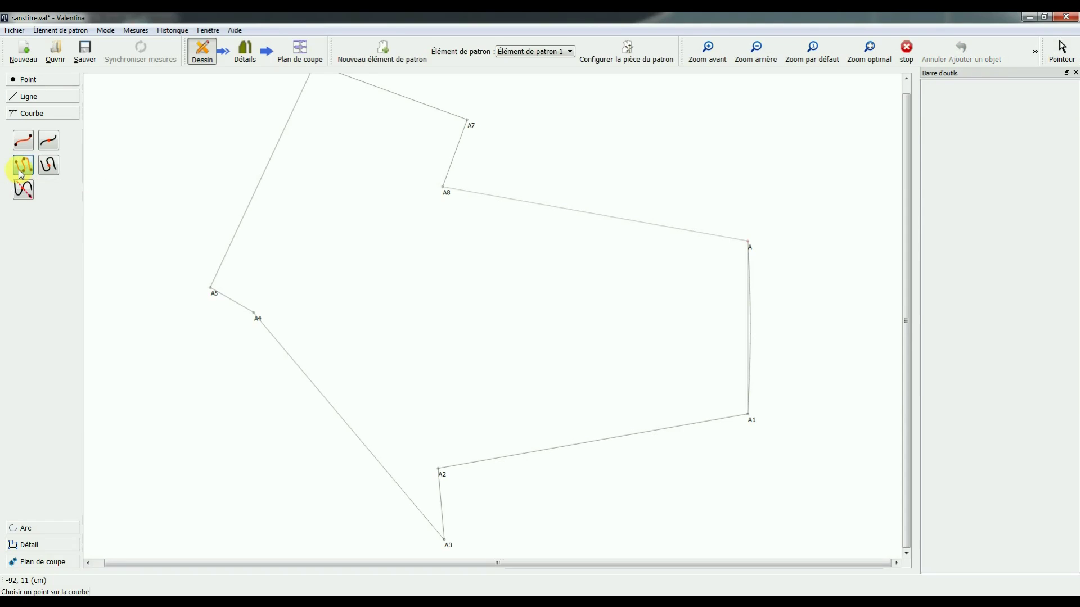
click(445, 539)
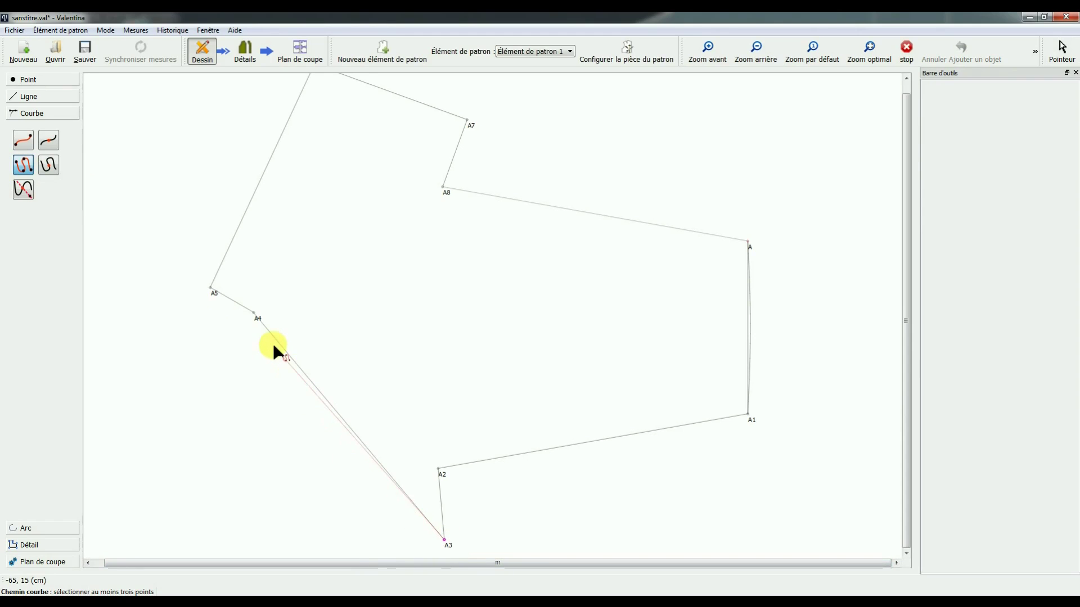
click(254, 313)
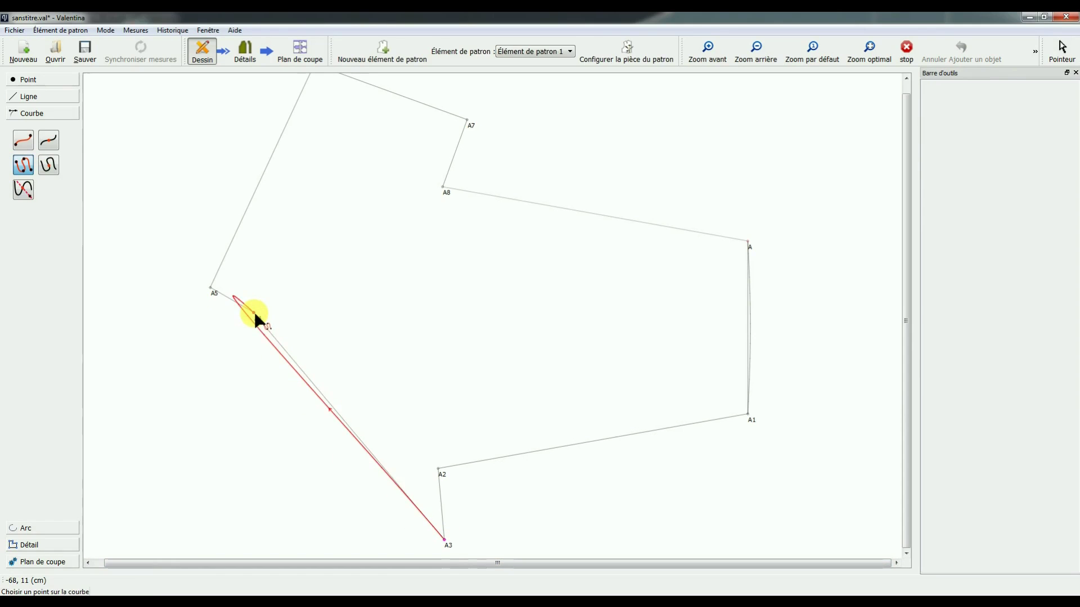
click(211, 289)
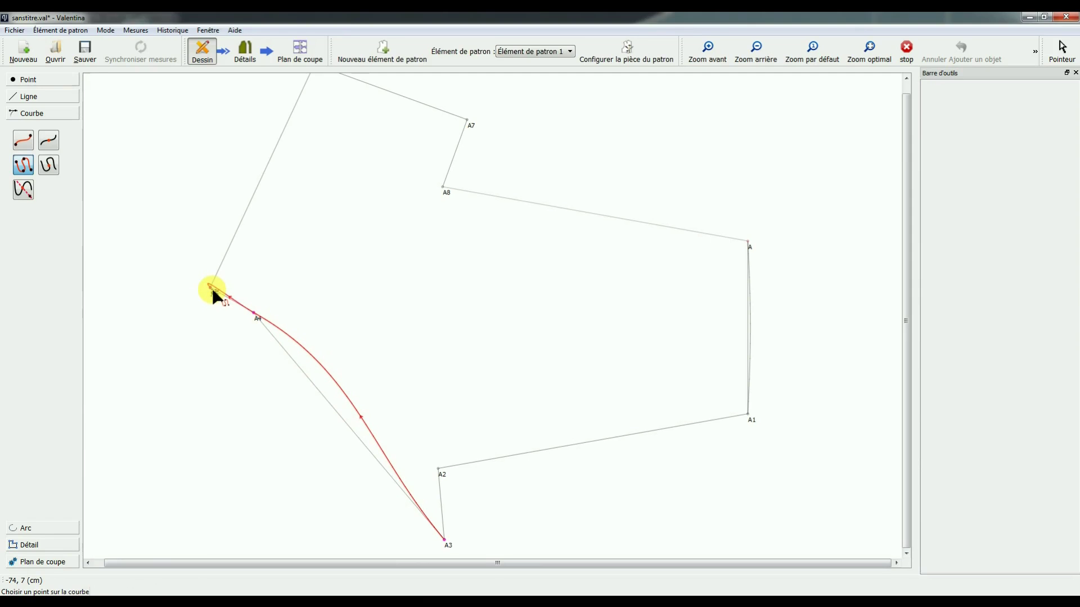
click(212, 290)
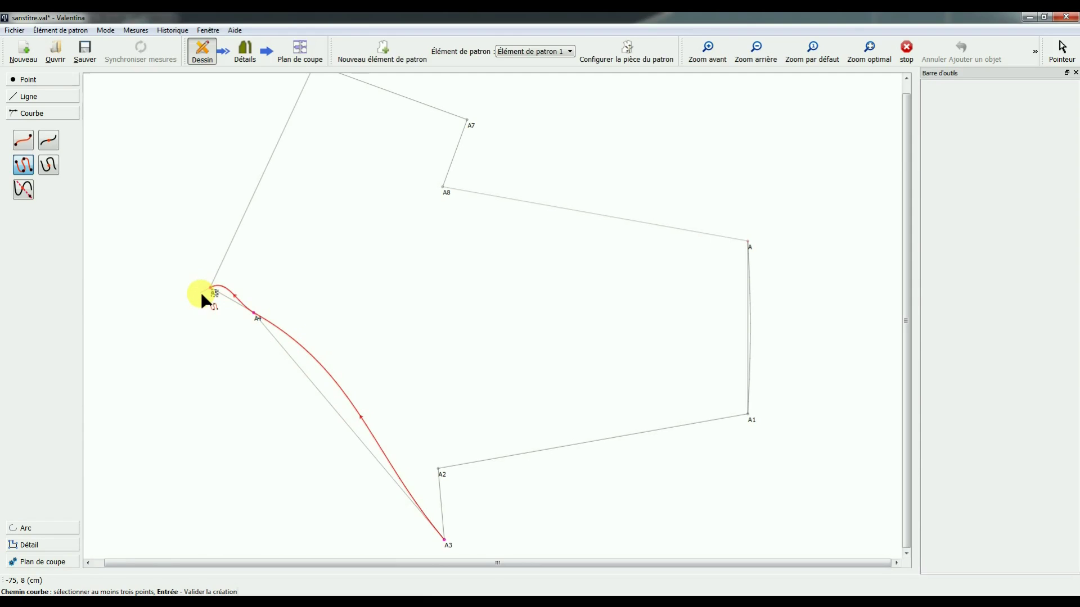
key(Return)
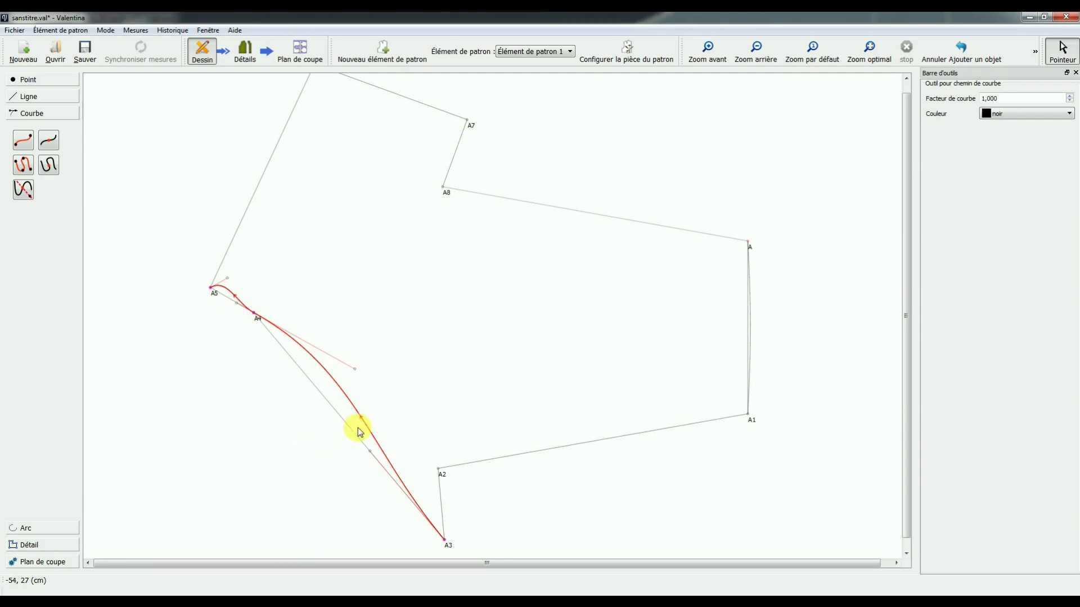
Reshape the path between A4 and A3 so it bulges outward into a rounded edge that sweeps below A3
drag(360, 419, 301, 479)
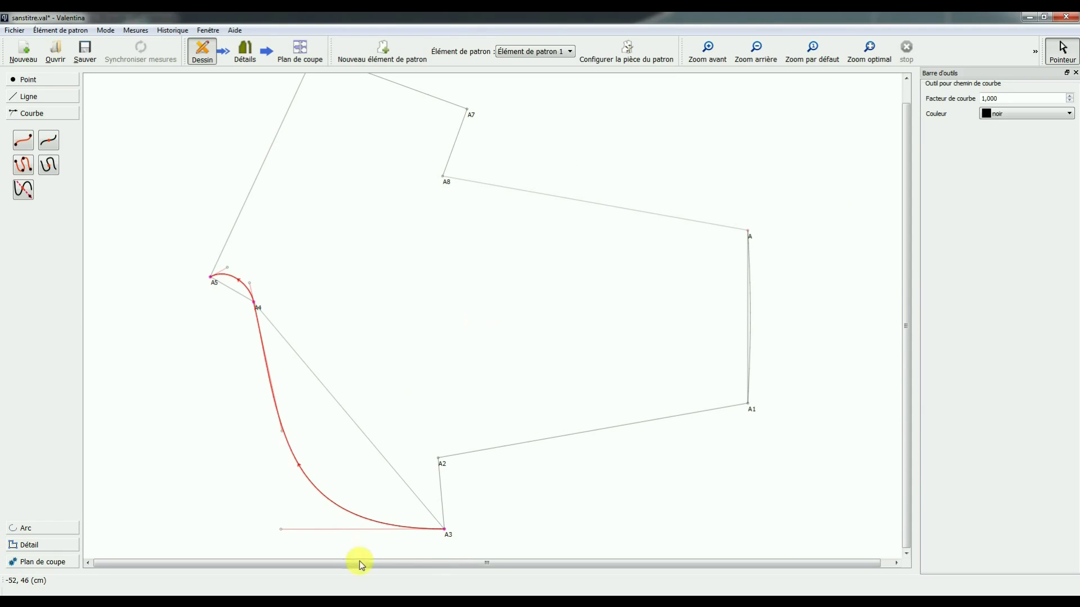
drag(300, 466, 300, 487)
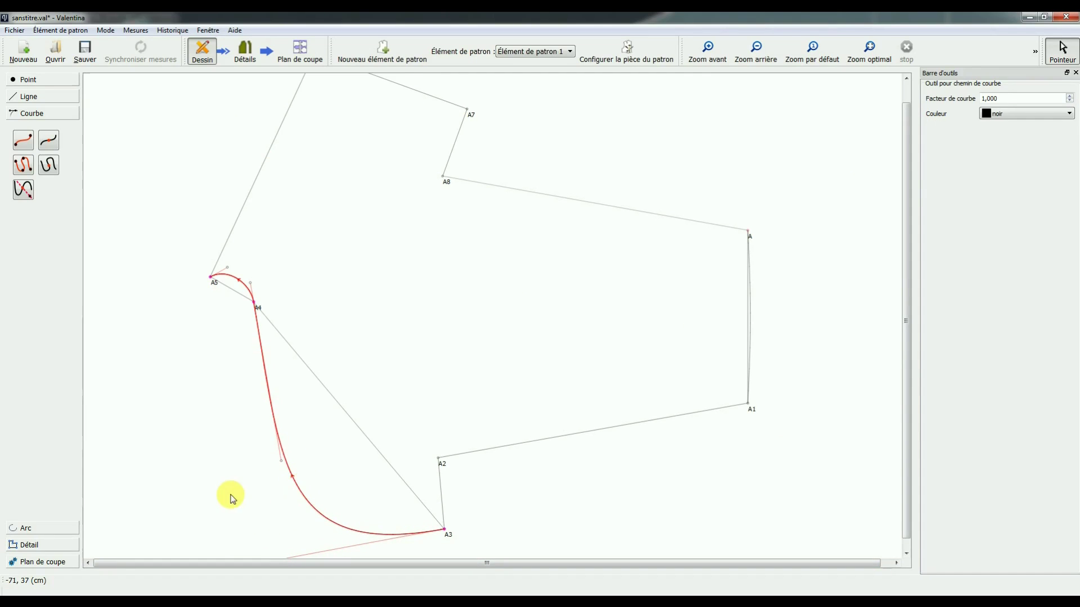
scroll(230, 498, down, 1)
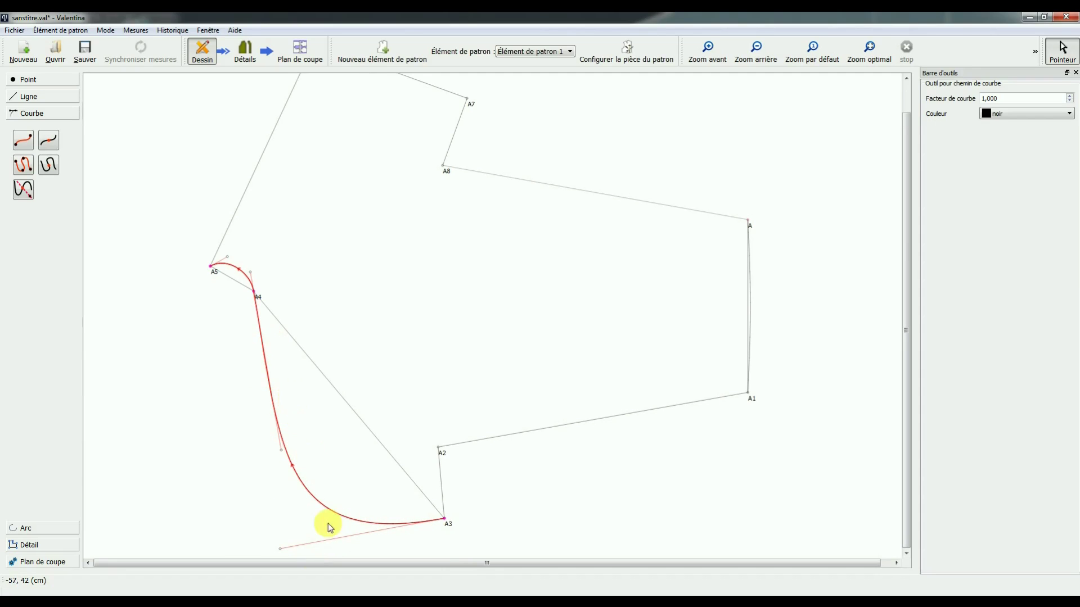
drag(281, 550, 319, 525)
drag(355, 572, 285, 476)
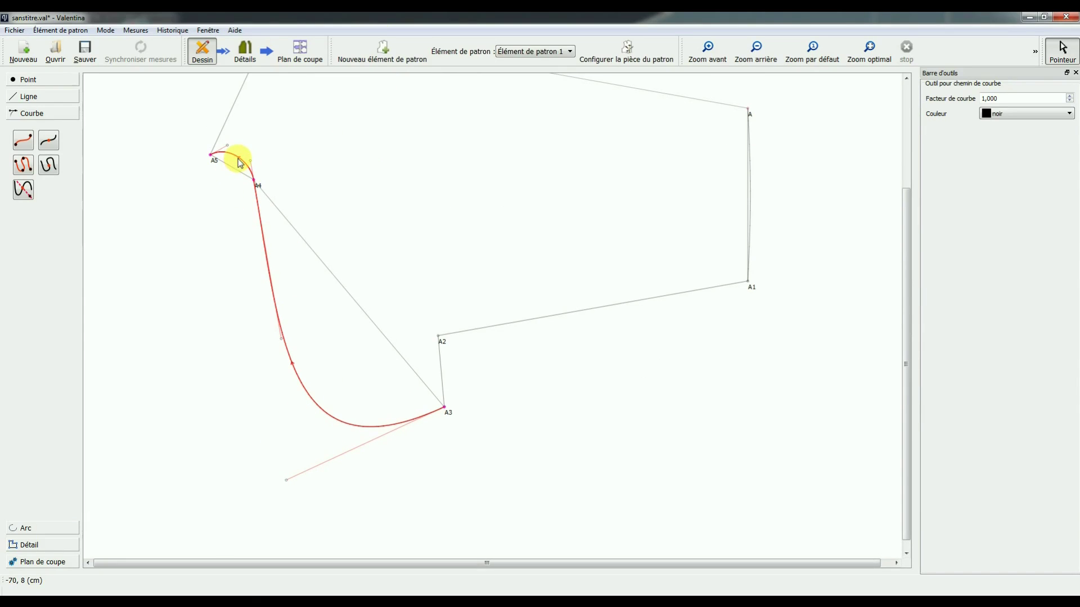
Adjust the path at A4 to flatten the short A5–A4 curve and direct the long curve almost straight down from A4
mouse_move(242, 161)
mouse_down()
mouse_move(248, 176)
mouse_move(239, 172)
mouse_move(258, 179)
mouse_move(238, 162)
mouse_move(252, 175)
mouse_up()
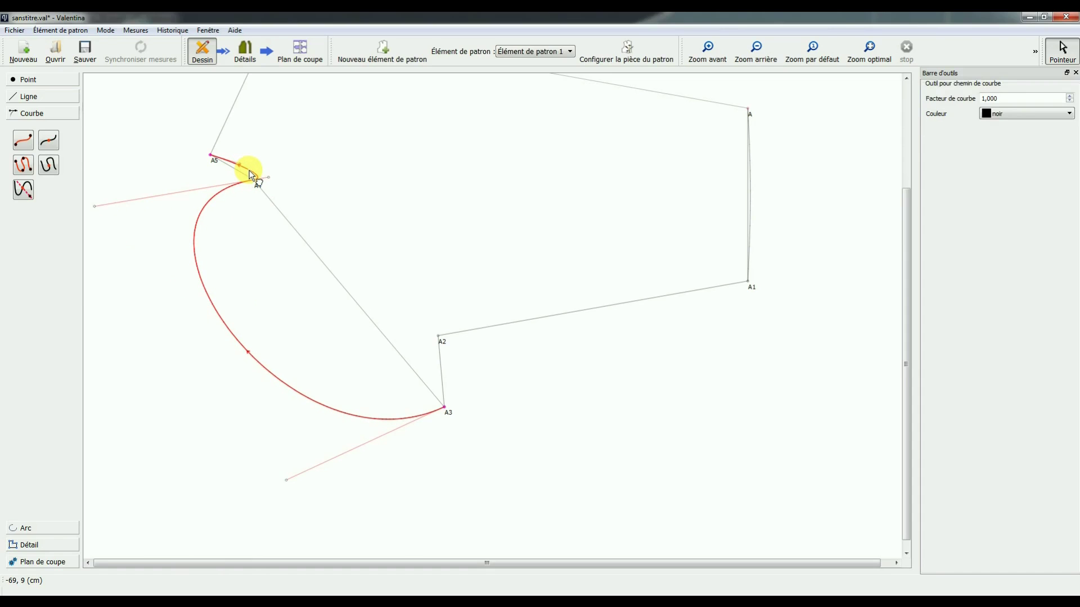
drag(97, 207, 250, 272)
drag(255, 166, 256, 174)
drag(241, 272, 261, 274)
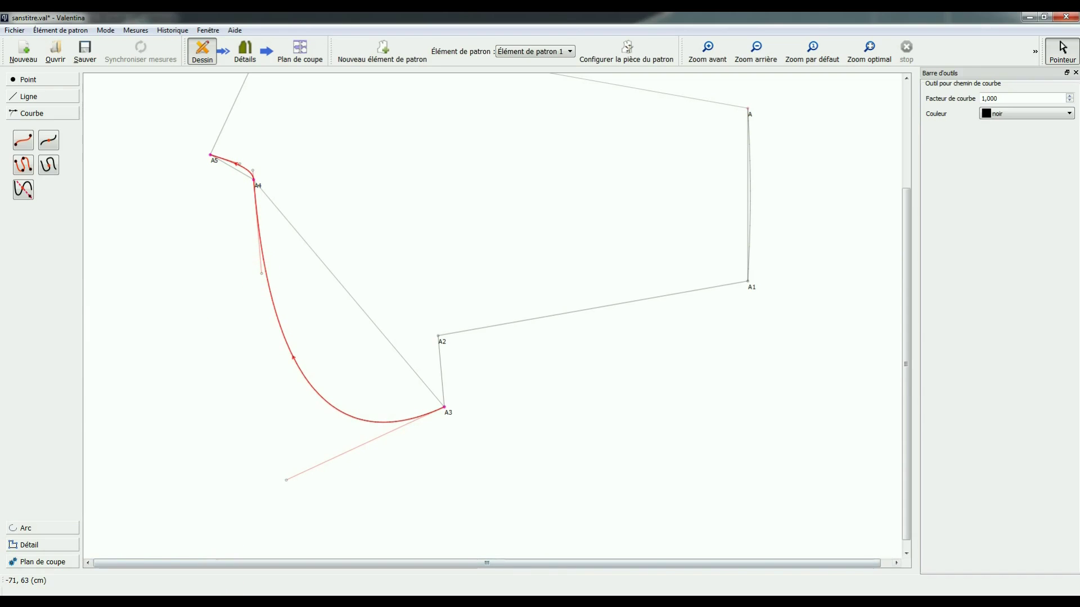
Compare the curve with the finished bolero in Patron-bolero.val, and return to the sanstitre.val drawing
click(160, 540)
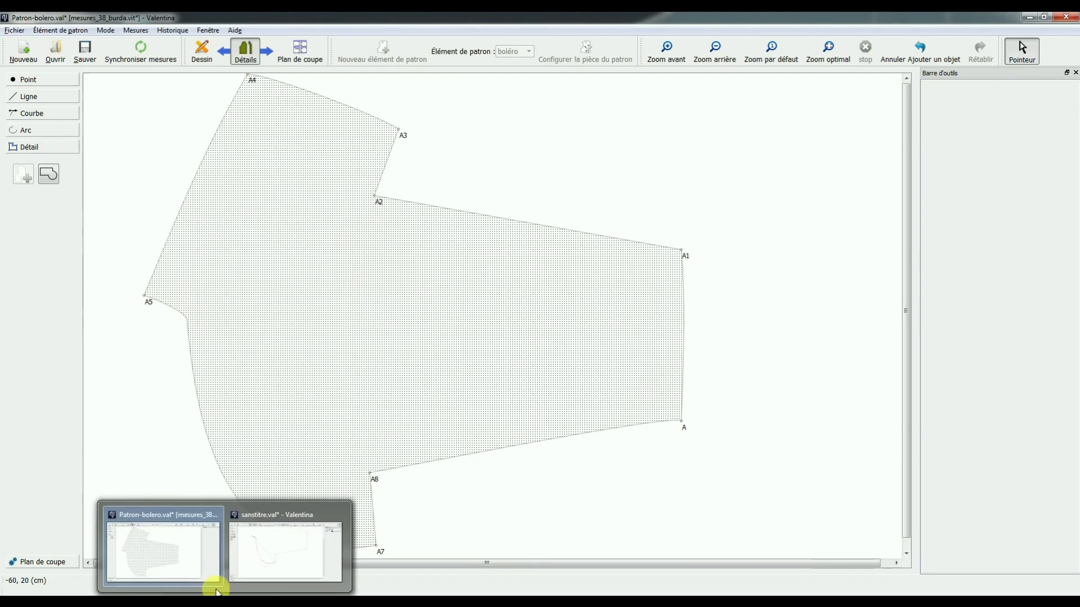
click(289, 550)
click(257, 186)
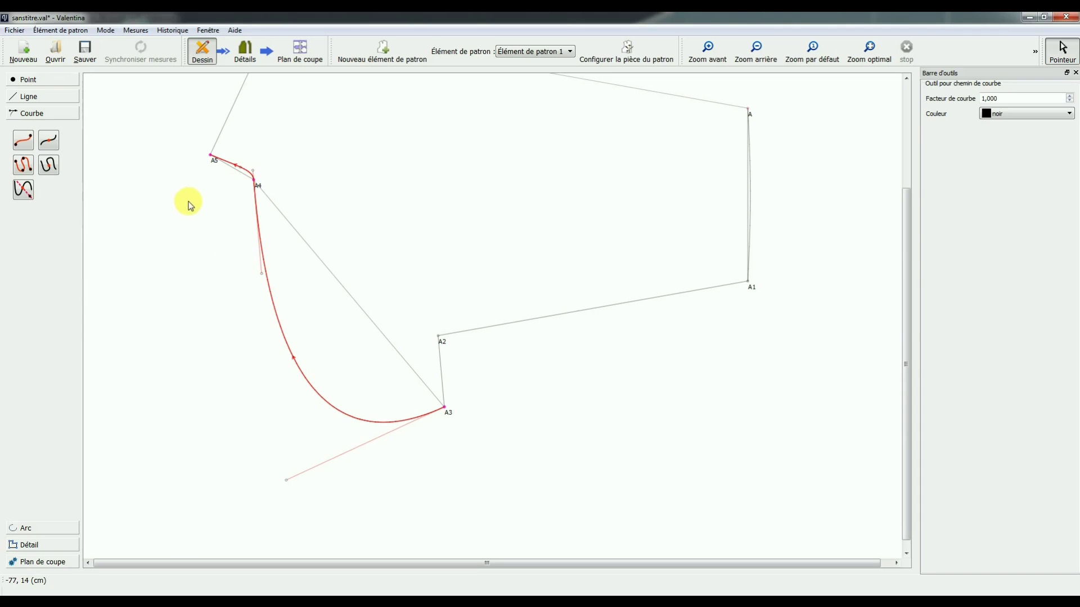
click(253, 175)
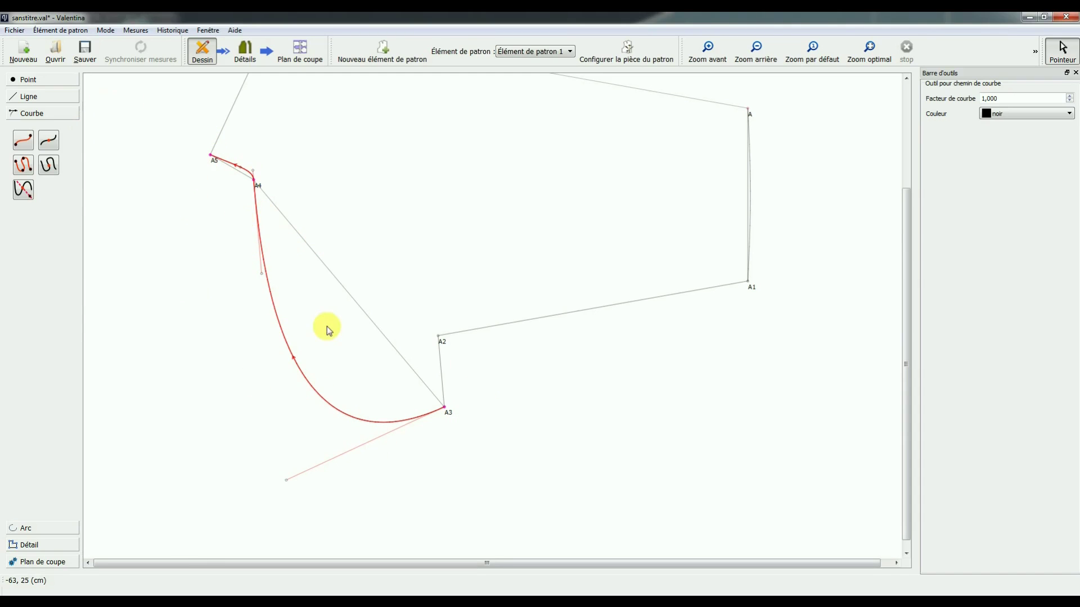
Draw a simple curve from point A5 to point A6 and bow it slightly outward from the straight line
scroll(177, 264, up, 2)
scroll(178, 264, up, 2)
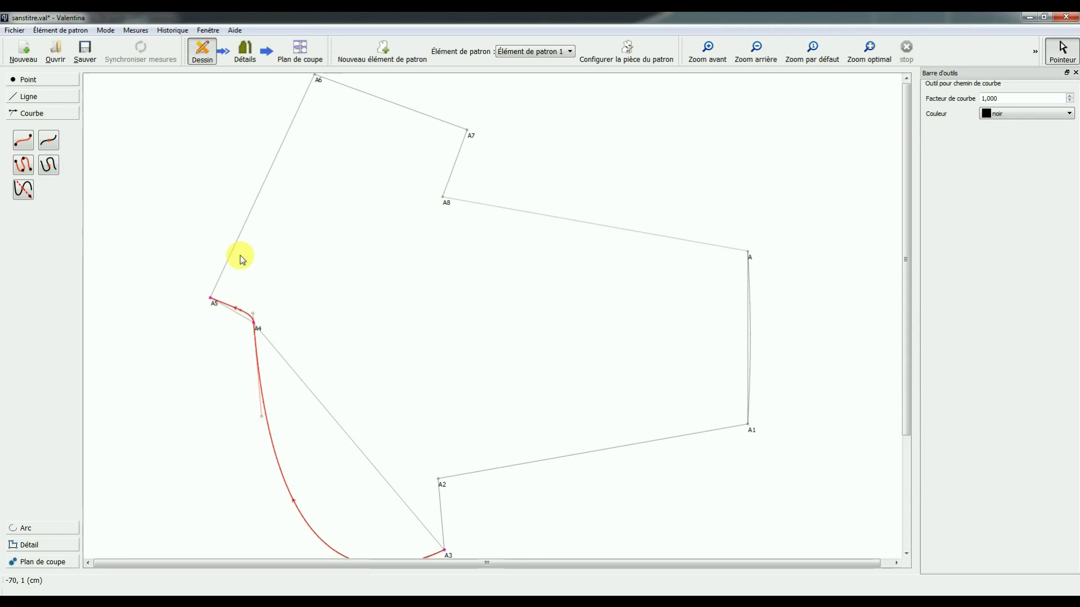
click(23, 145)
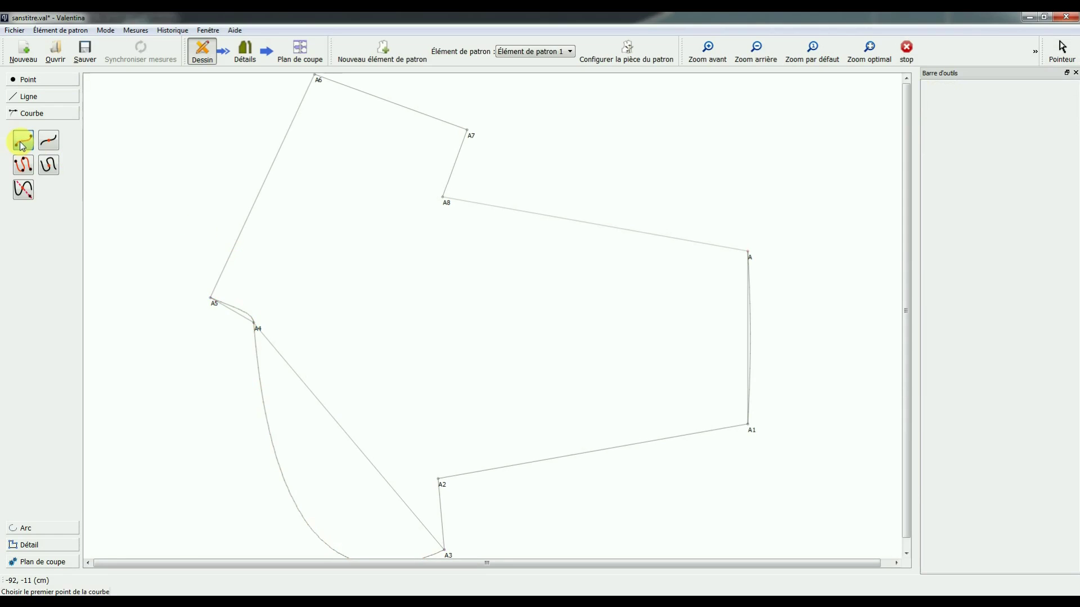
click(211, 299)
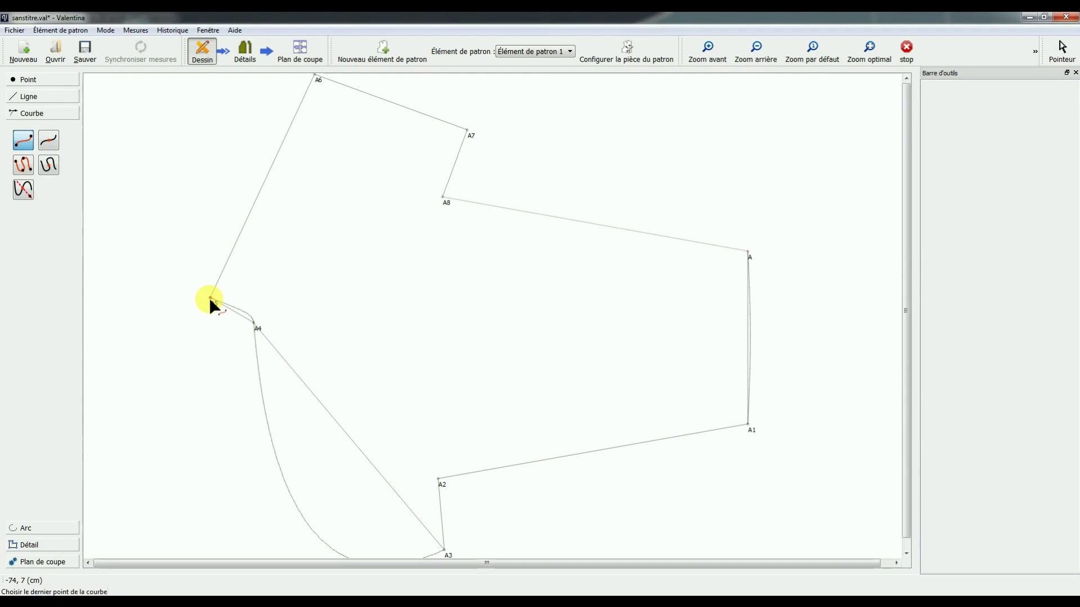
click(315, 74)
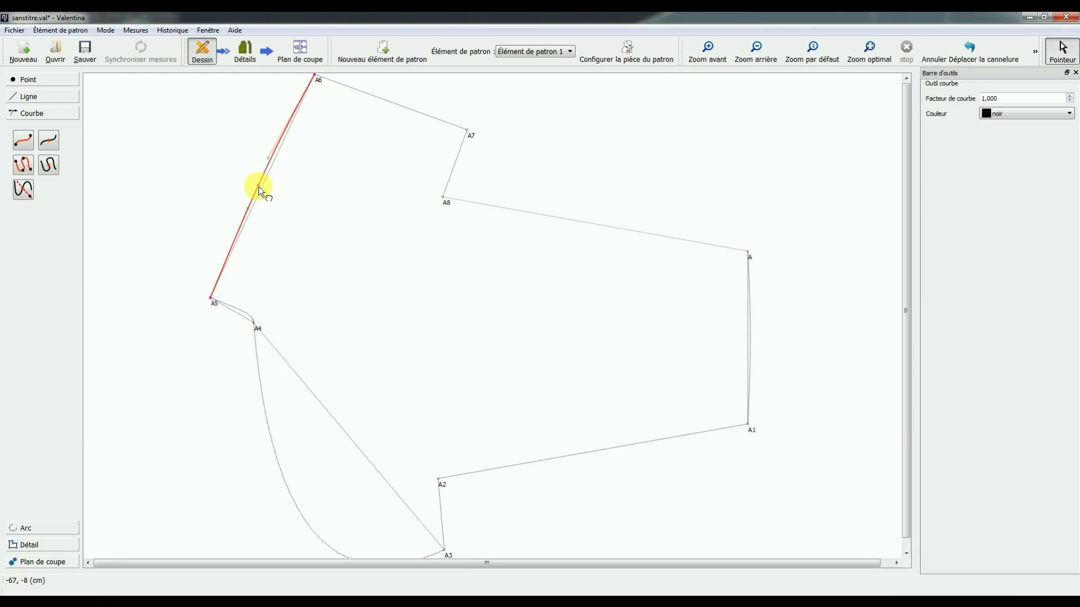
mouse_move(260, 189)
mouse_down()
mouse_move(170, 144)
mouse_move(257, 182)
mouse_up()
click(393, 252)
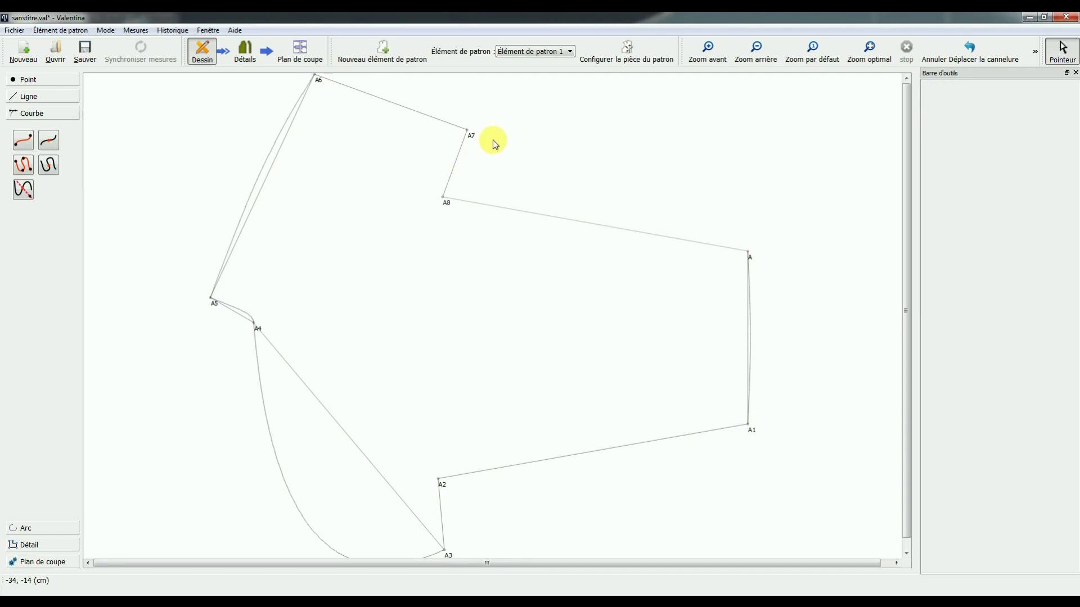
Draw a simple curve from point A6 to point A7 and bow it slightly outward
click(25, 140)
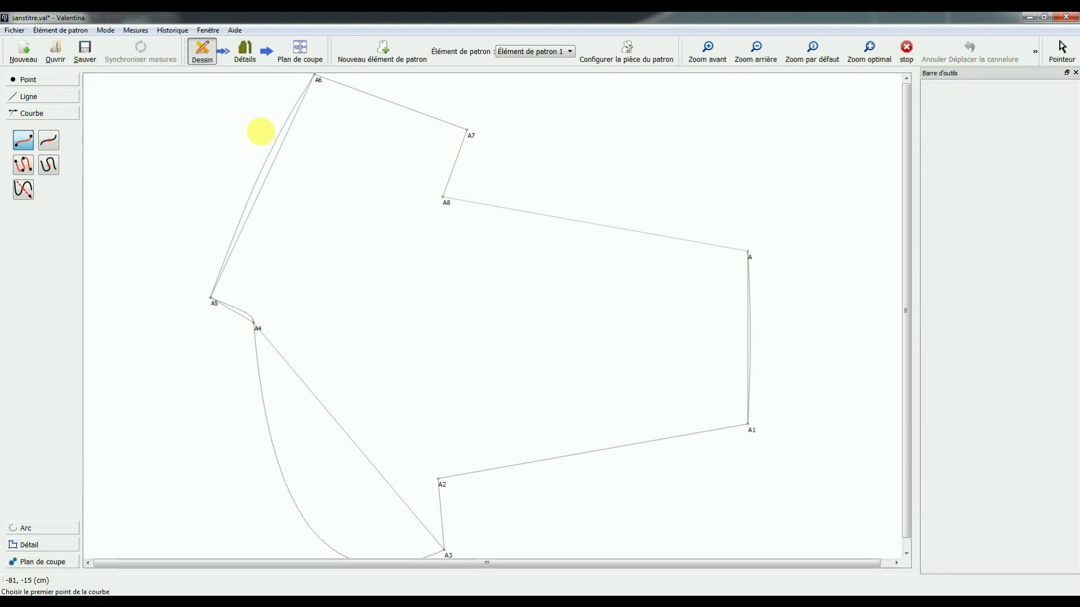
click(314, 74)
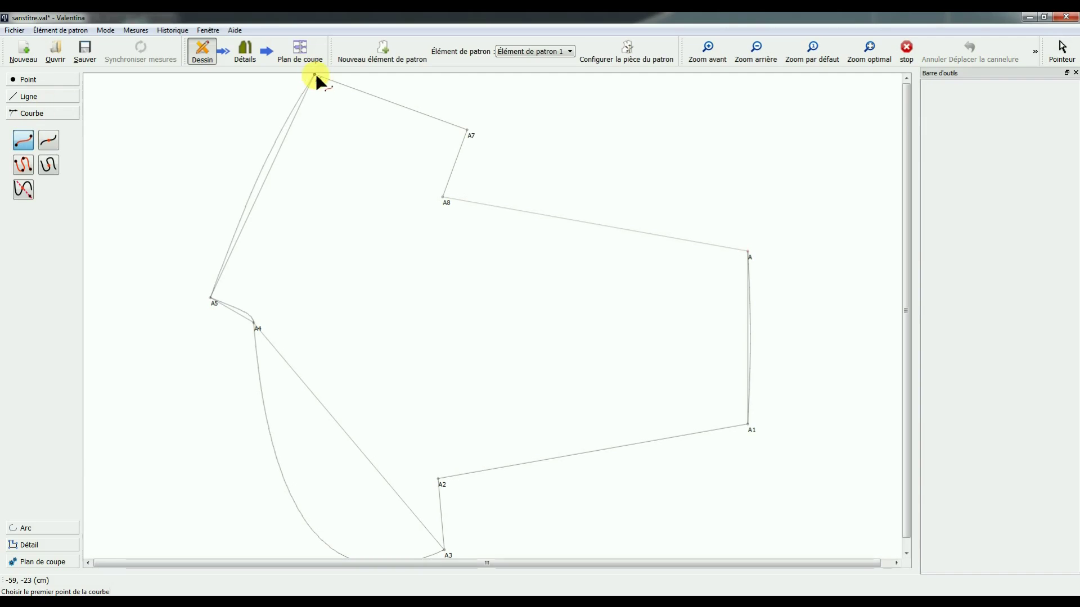
click(468, 129)
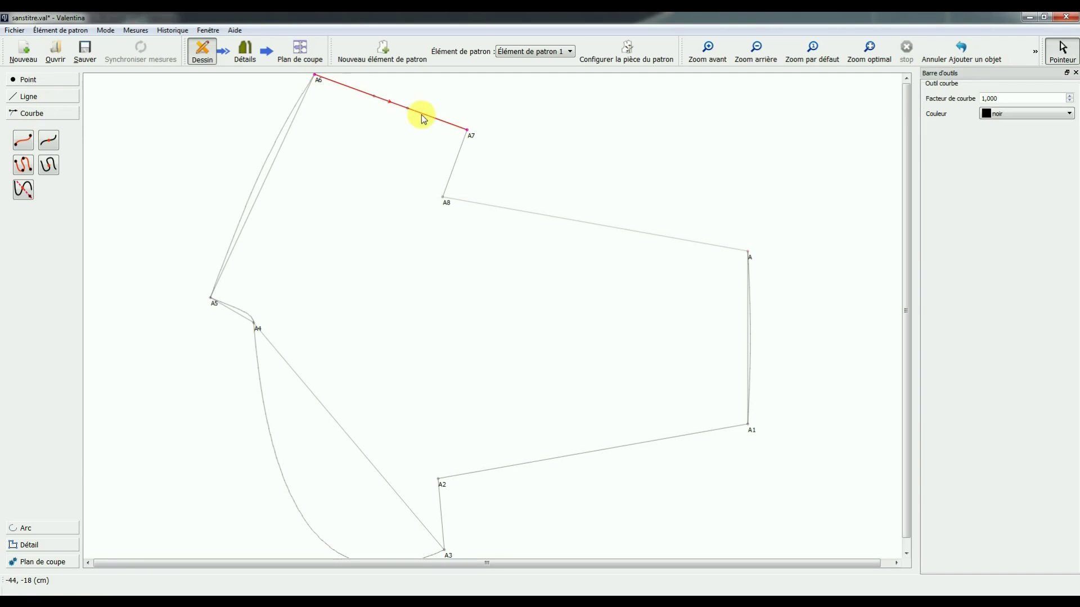
drag(390, 103, 393, 98)
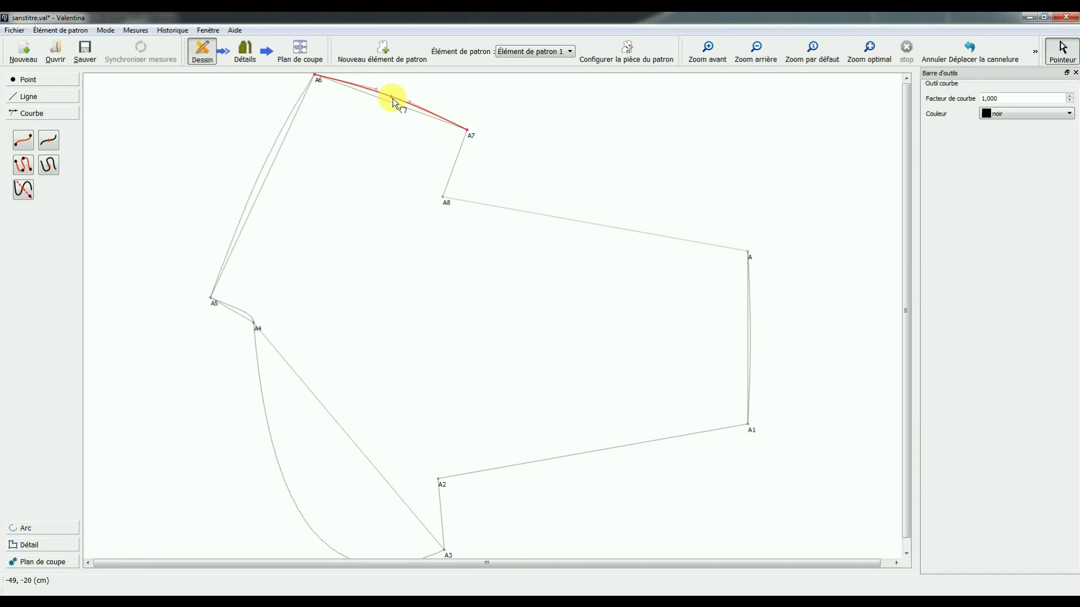
click(592, 178)
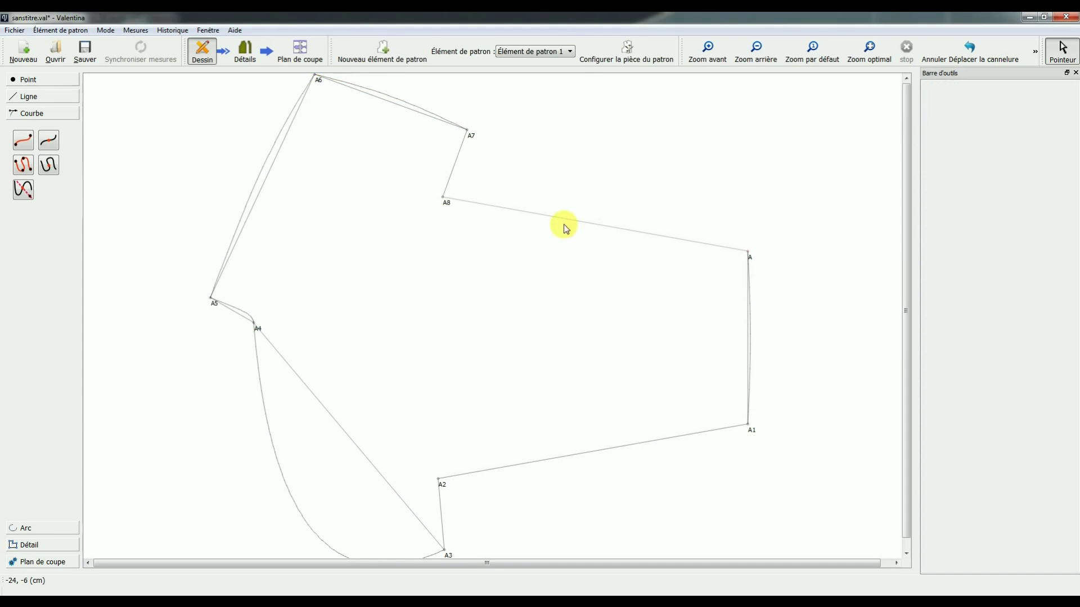
Start a new detail and add, in clockwise order, point A5, curve Spl_A5_A6, point A6 and curve Spl_A6_A7 to its path
scroll(511, 318, down, 1)
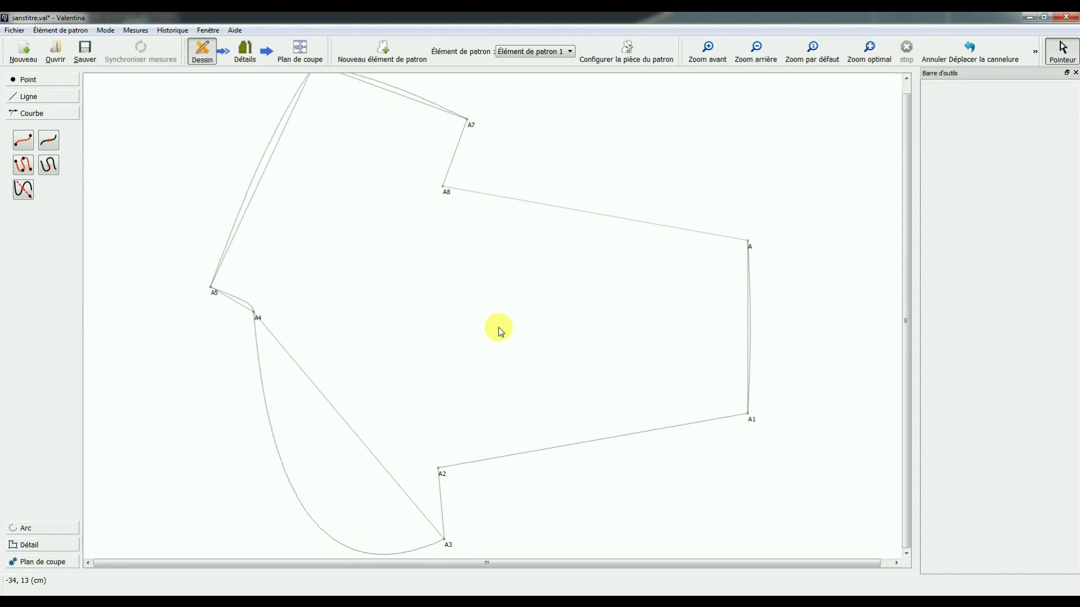
scroll(498, 329, up, 1)
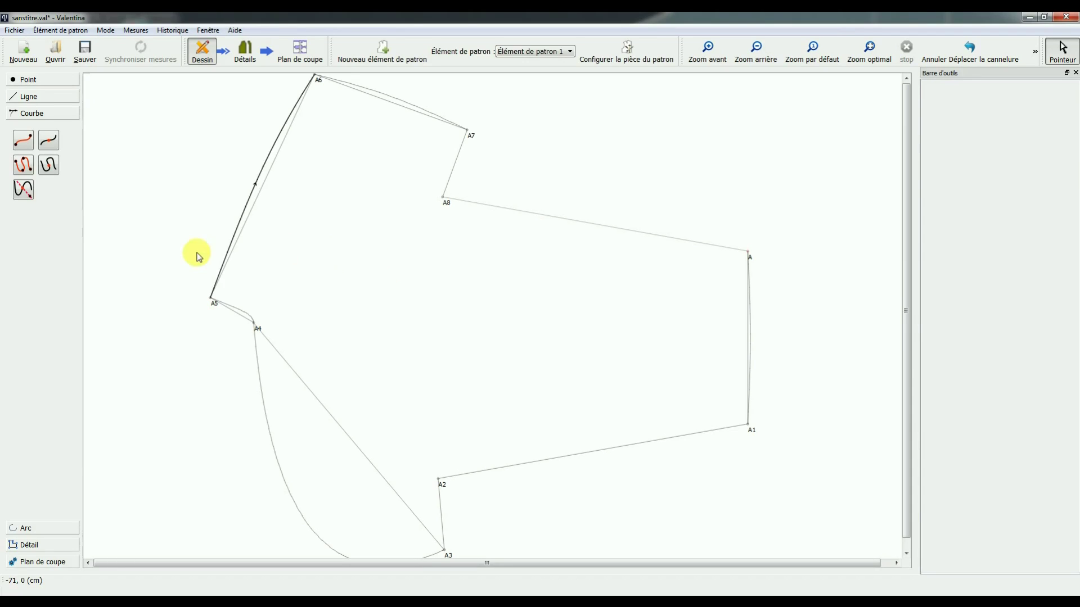
click(33, 545)
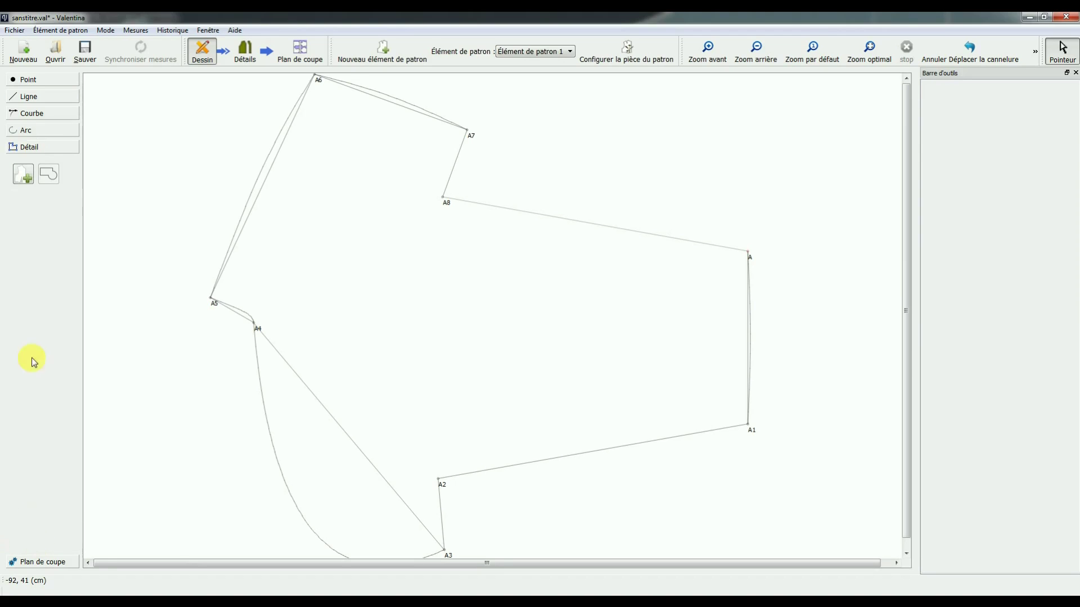
click(23, 176)
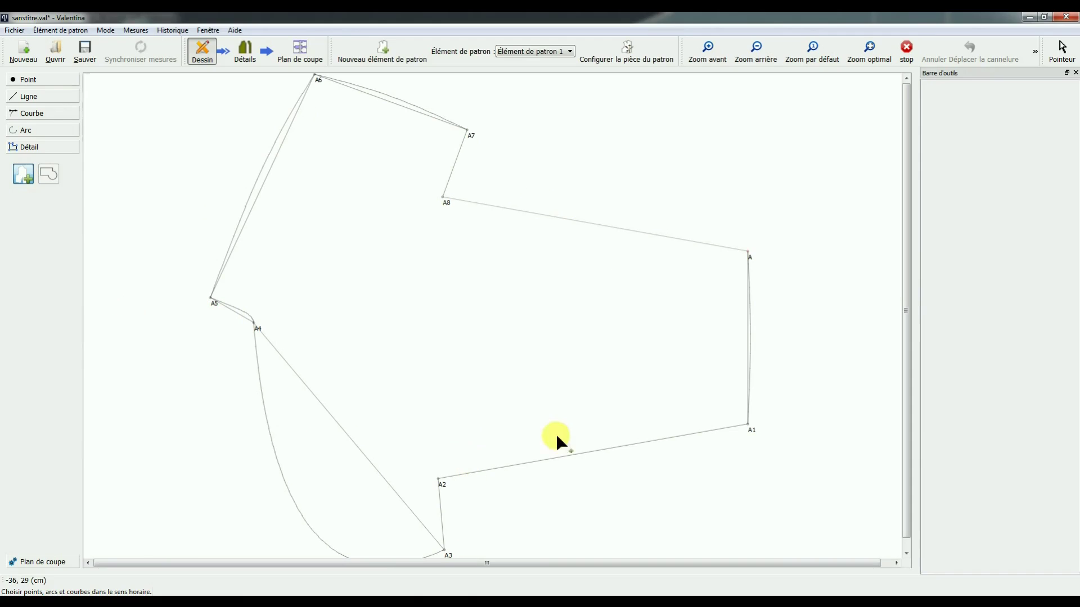
click(748, 251)
click(211, 299)
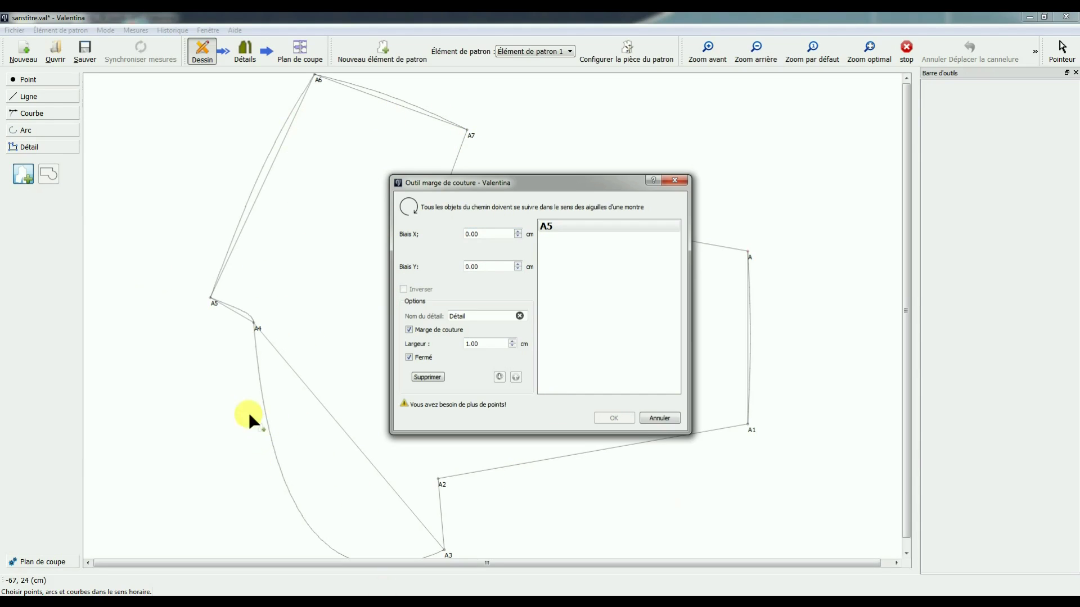
click(254, 184)
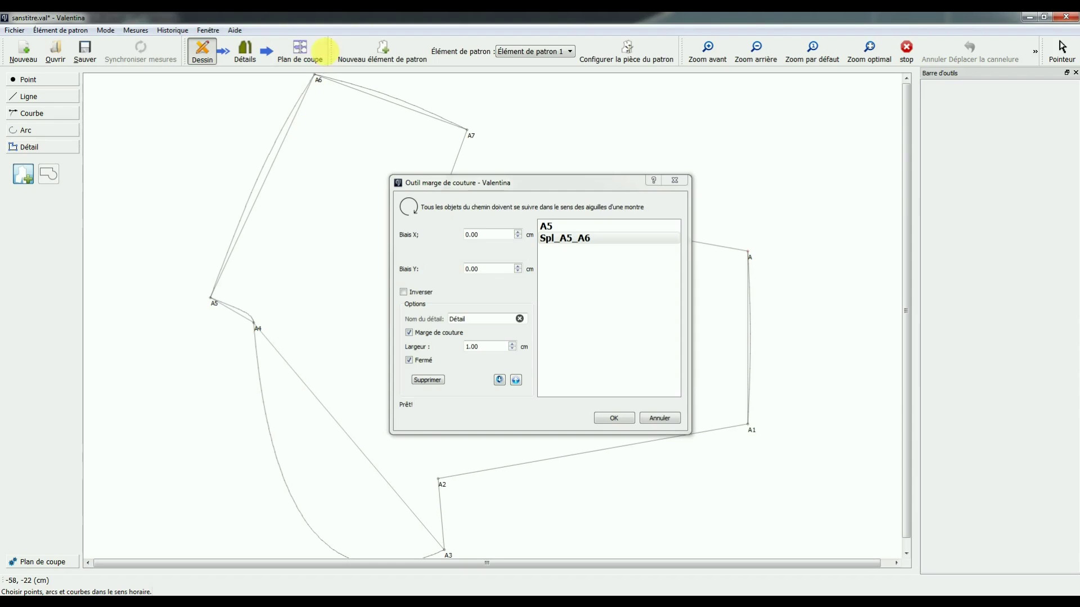
drag(502, 186, 279, 196)
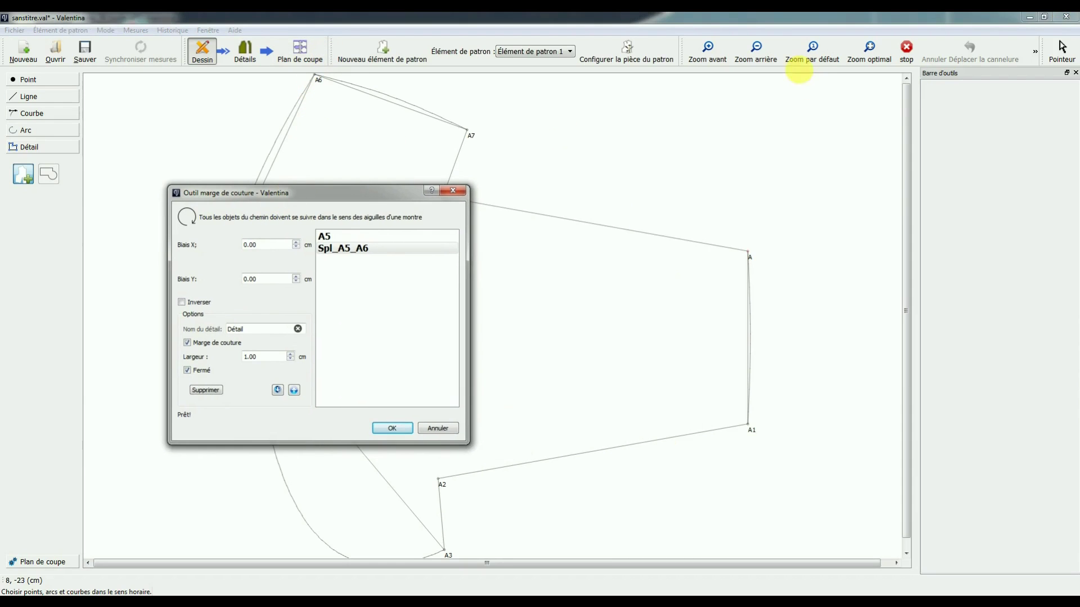
click(710, 50)
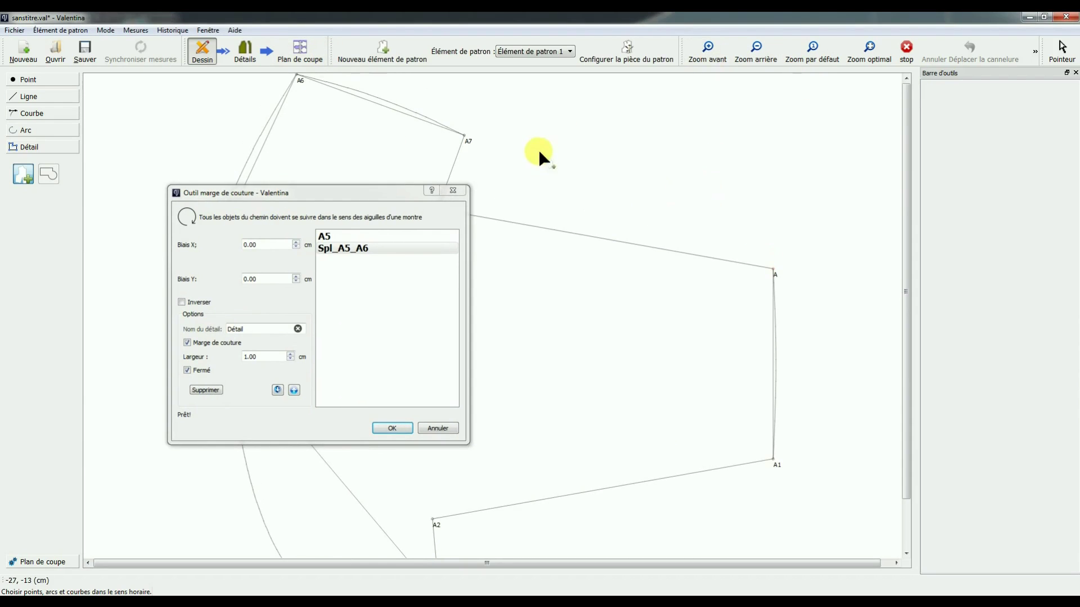
click(296, 73)
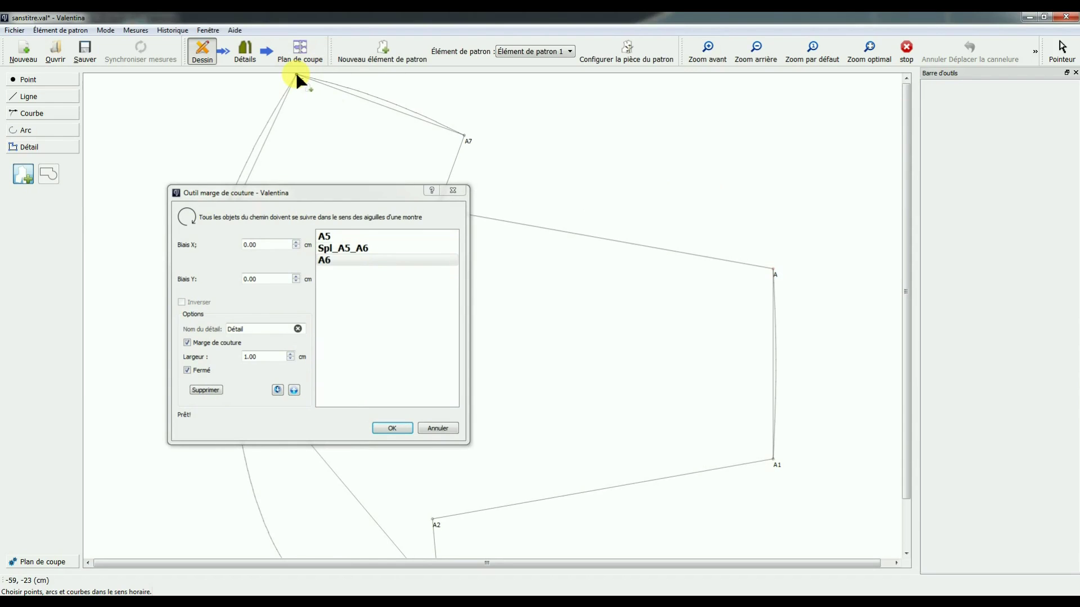
click(344, 86)
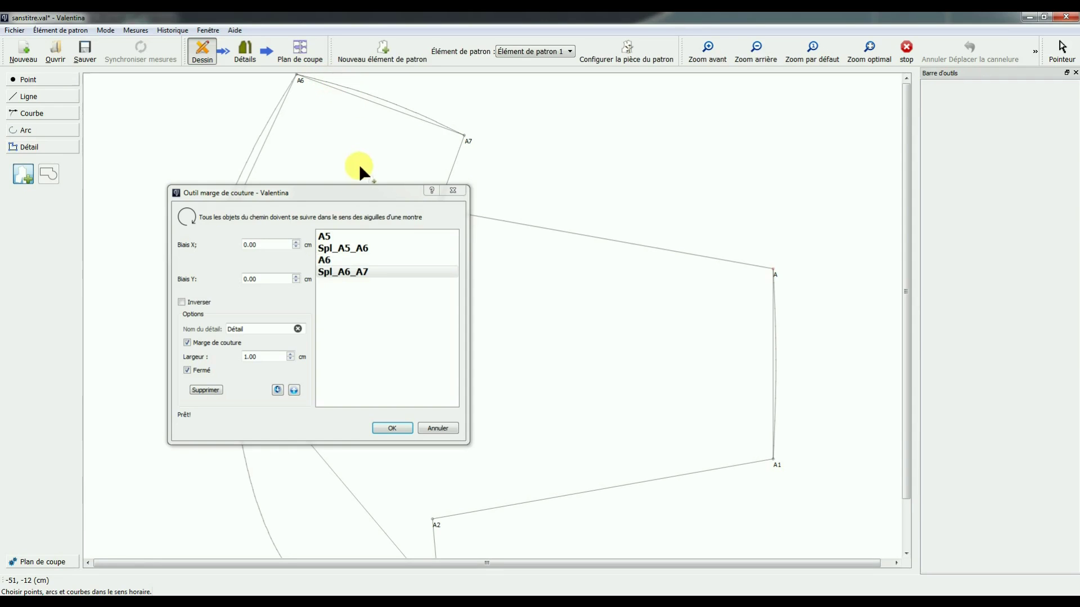
Continue the detail path clockwise with points A7, A8 and A, followed by curve Spl_A_A1
drag(348, 197, 212, 173)
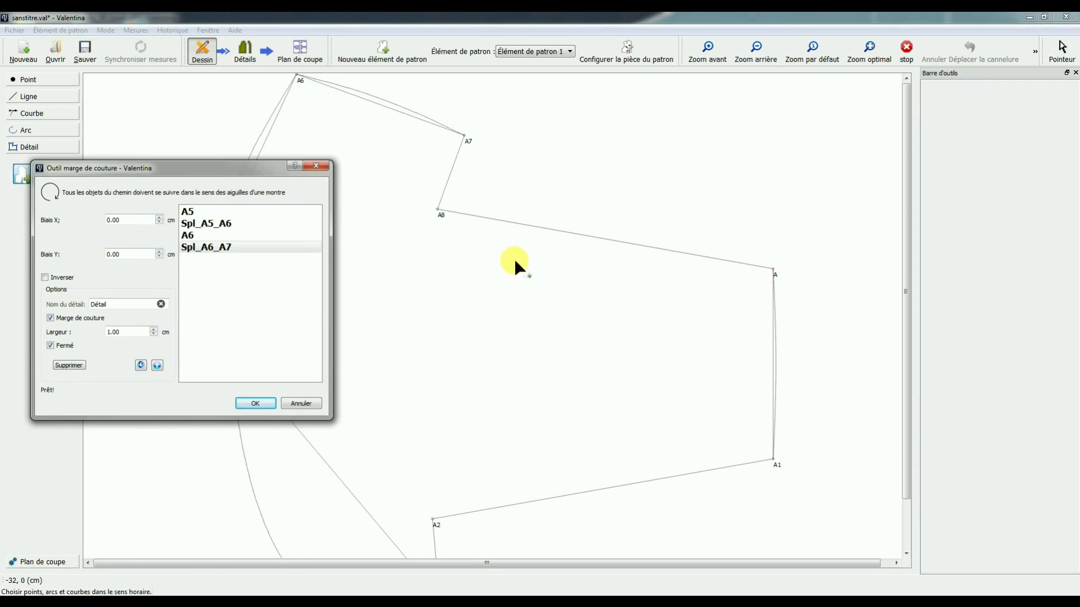
click(465, 137)
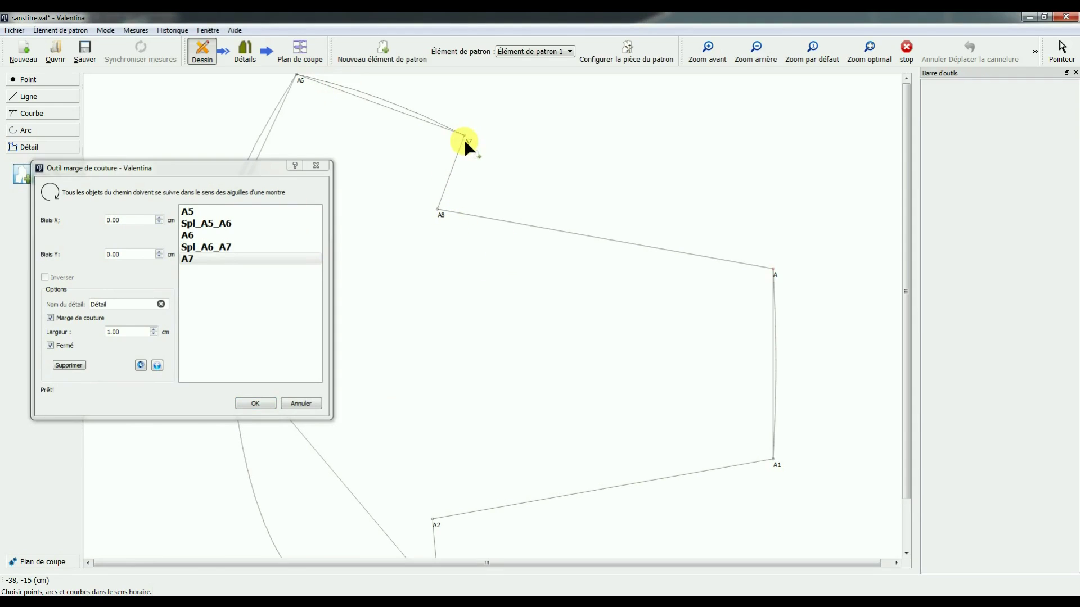
click(438, 209)
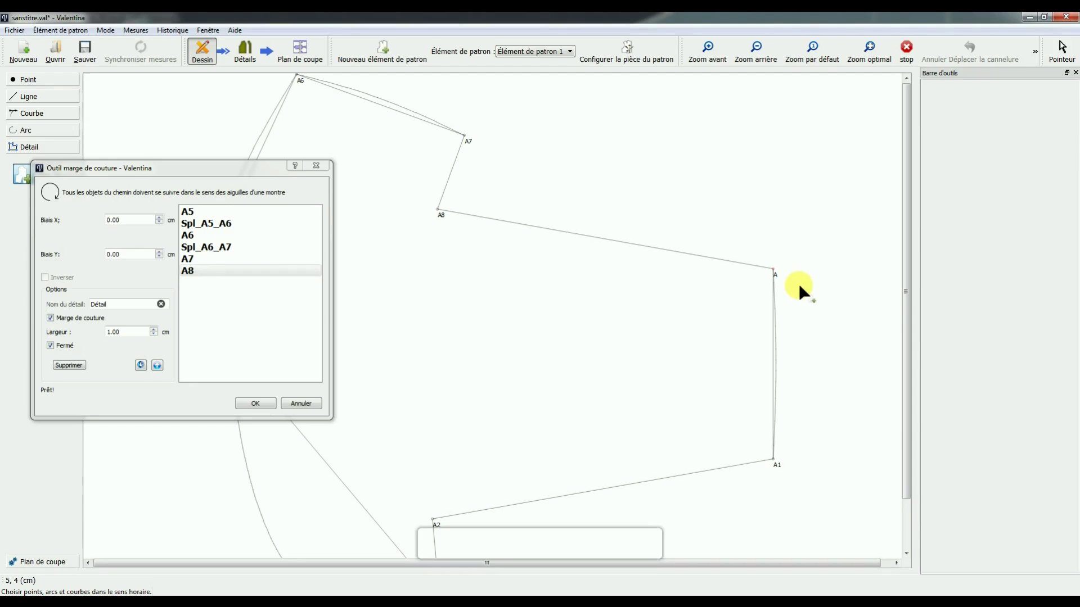
click(774, 269)
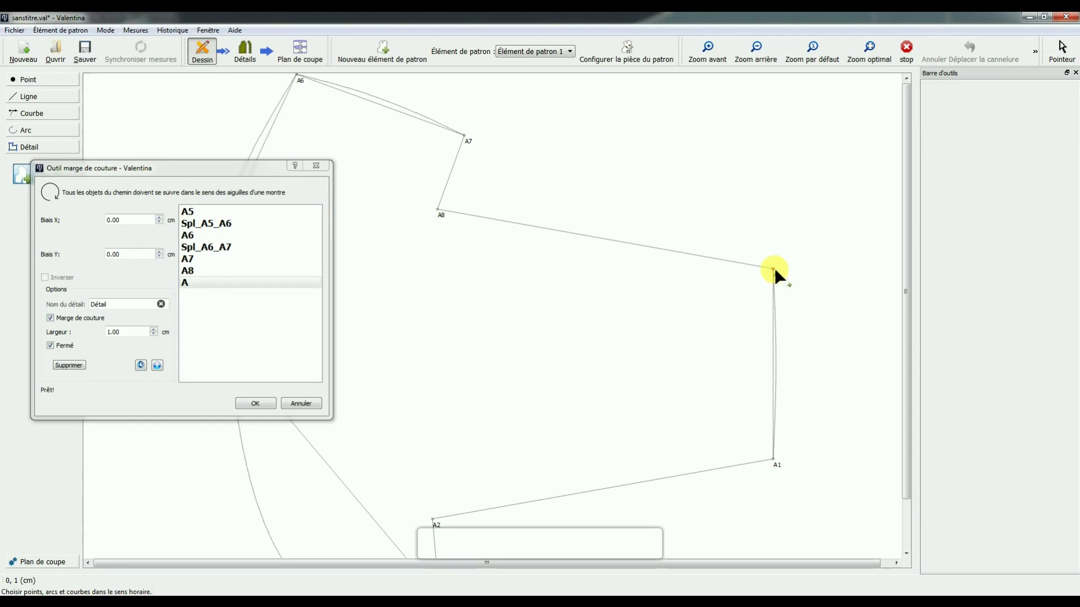
click(774, 329)
Complete the detail path with points A2 and A3 and the curved path SplPath_A3_A5
scroll(754, 418, down, 2)
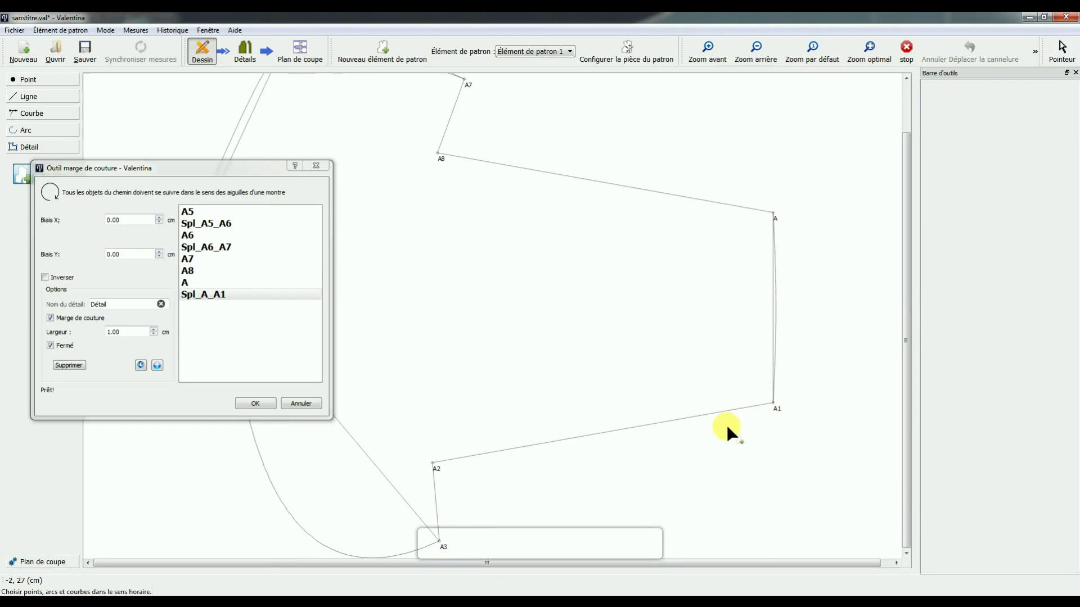
click(432, 463)
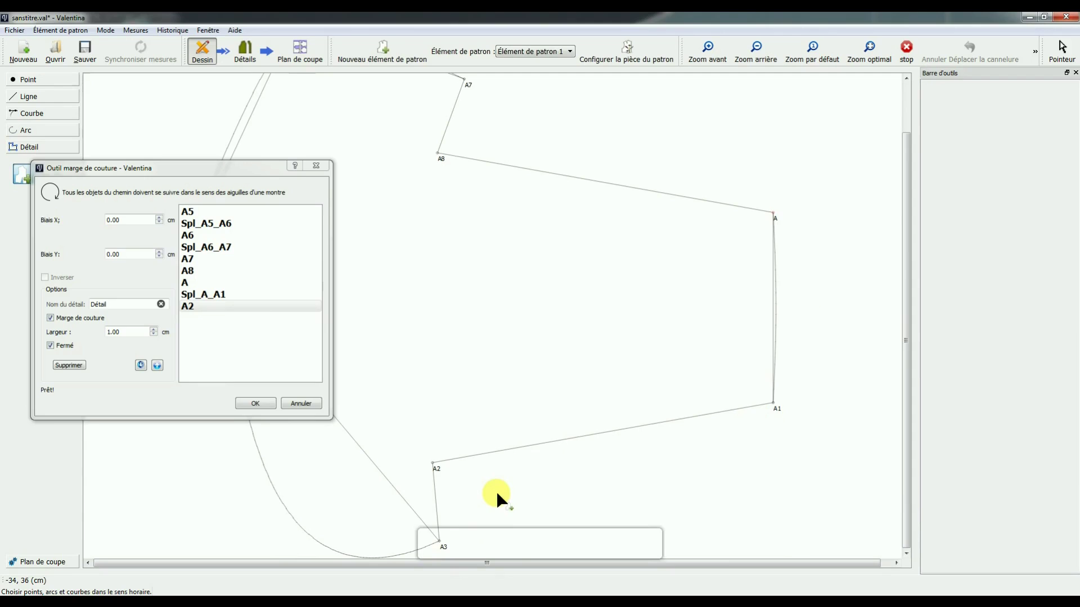
click(439, 541)
drag(228, 169, 718, 156)
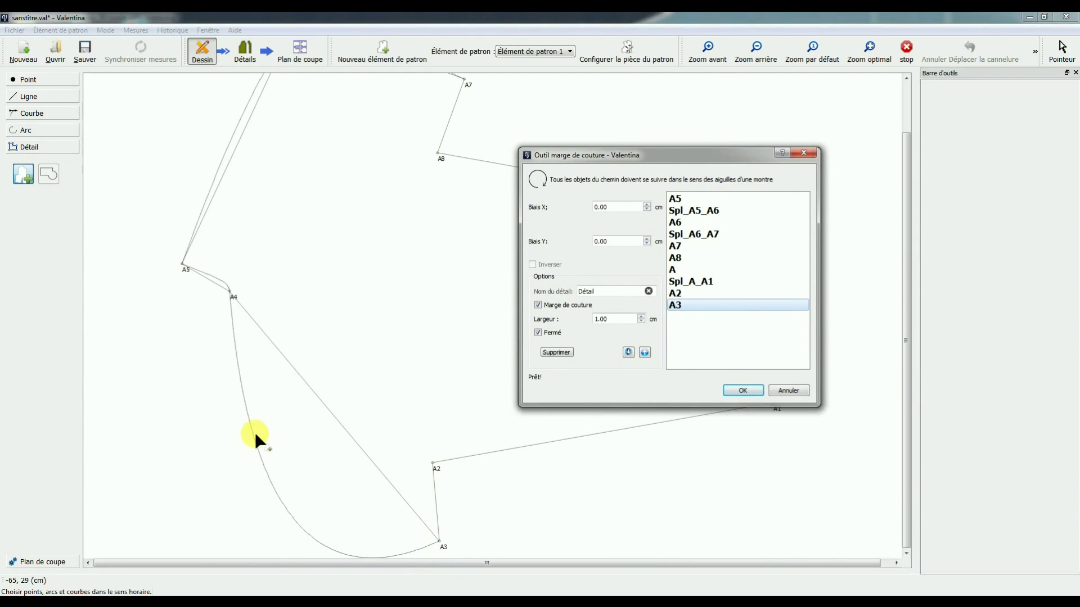
click(262, 462)
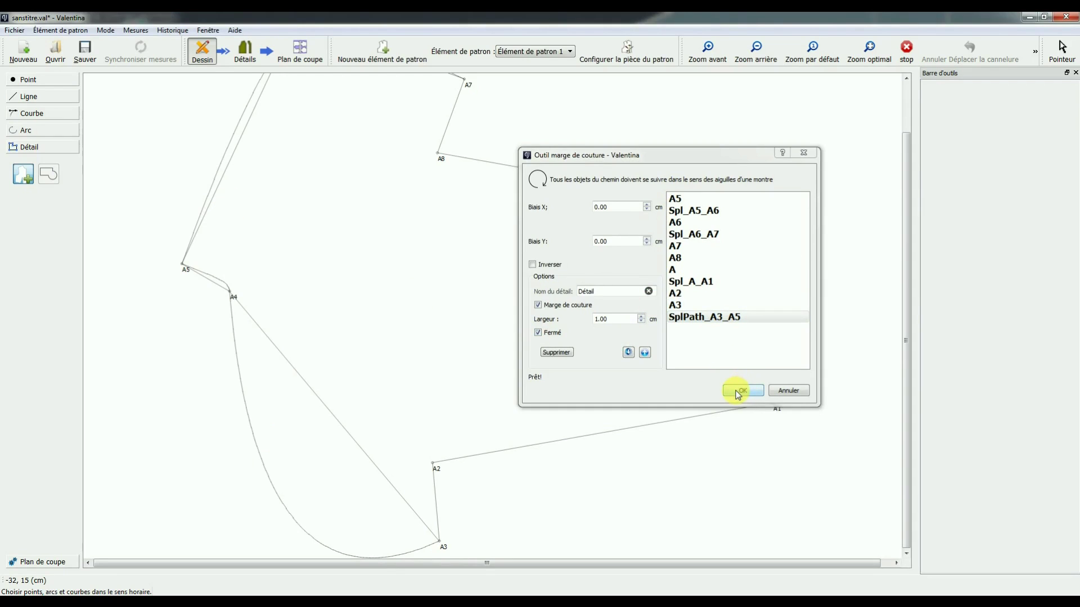
Create the detail with its seam allowance turned off, and display the whole piece in Details mode
click(626, 352)
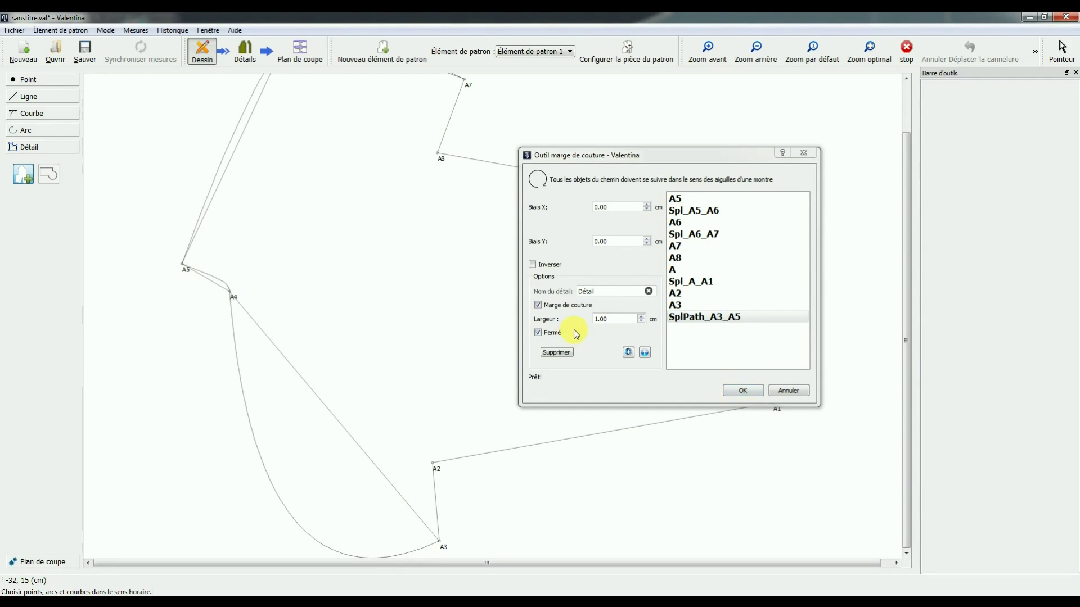
click(538, 306)
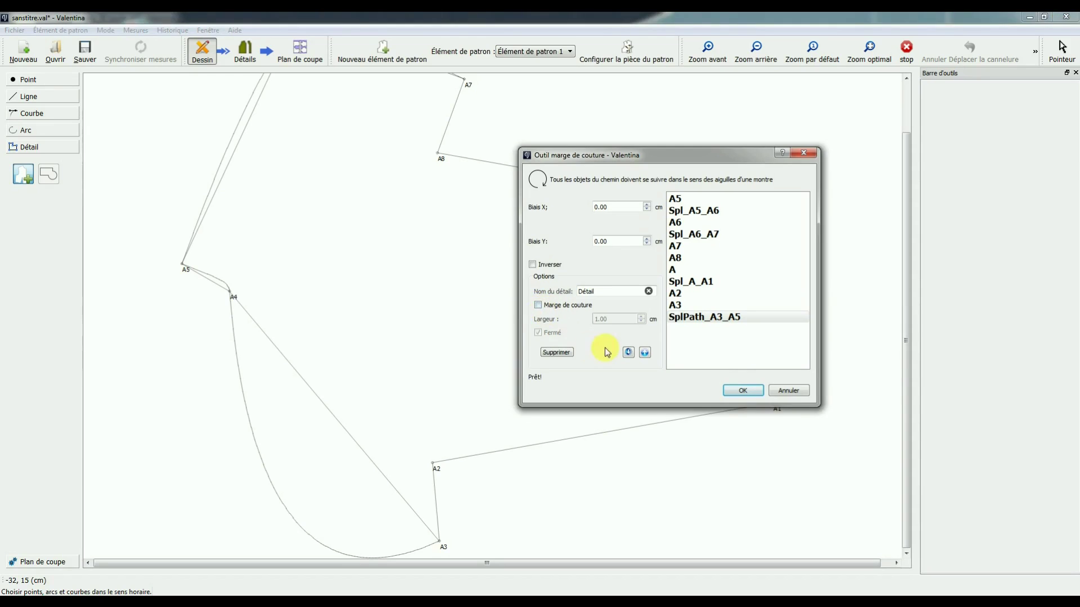
click(538, 305)
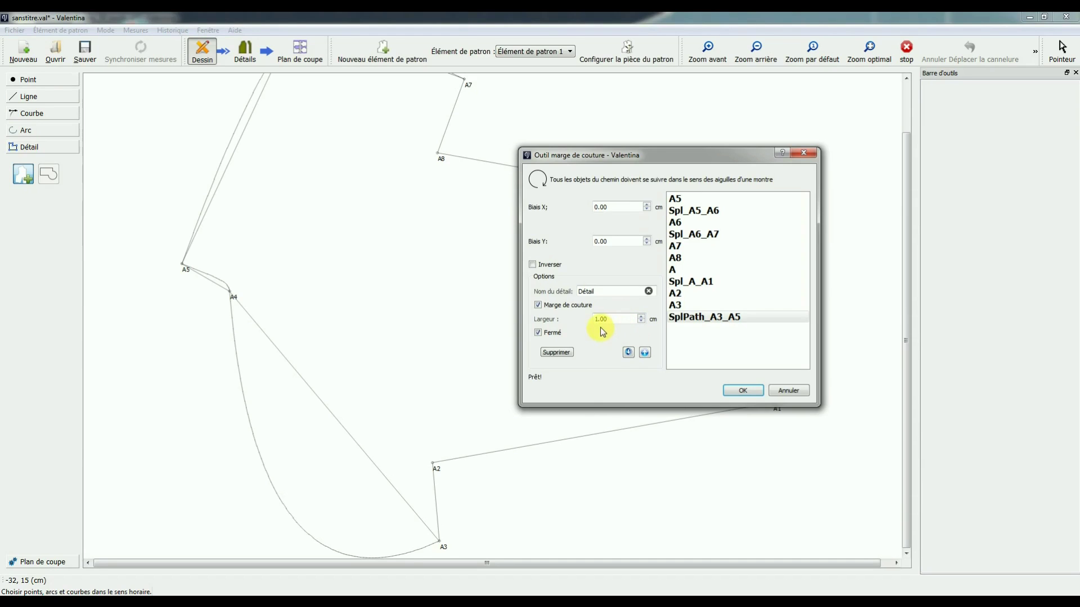
click(642, 319)
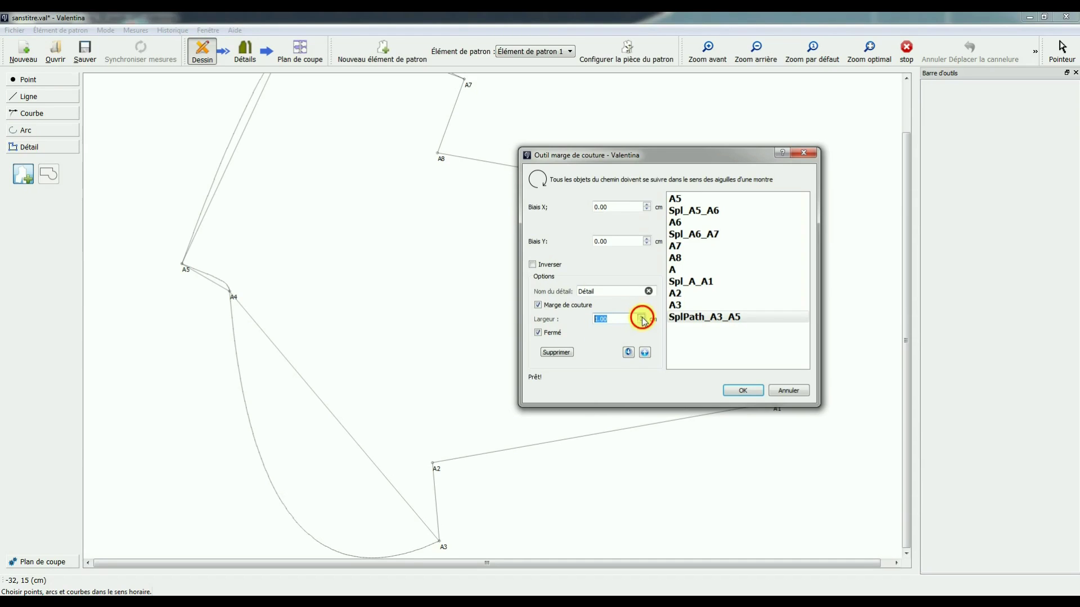
click(538, 305)
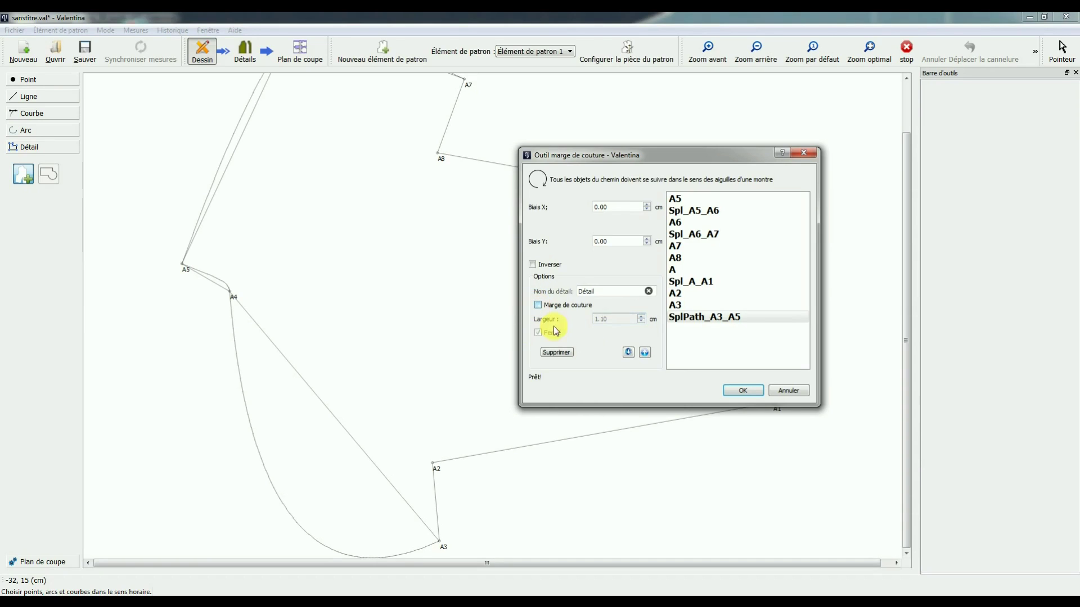
click(751, 392)
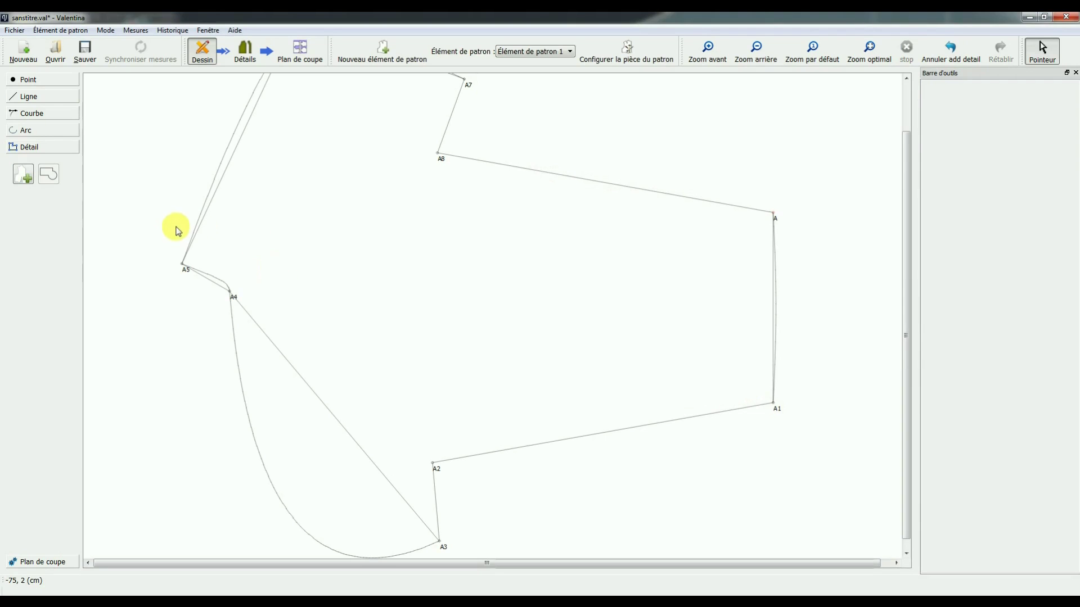
click(237, 61)
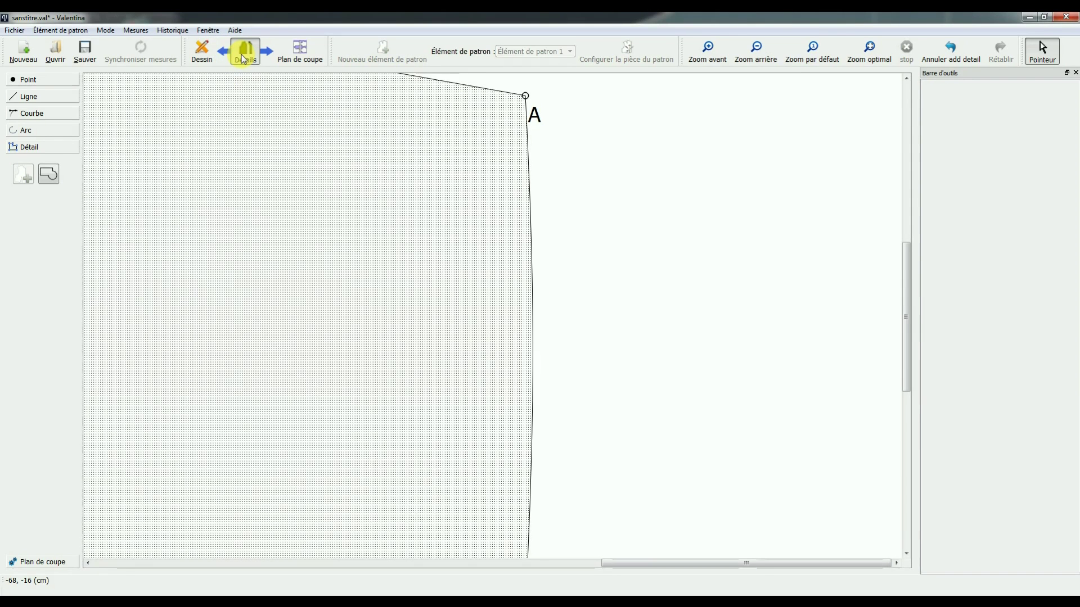
click(869, 56)
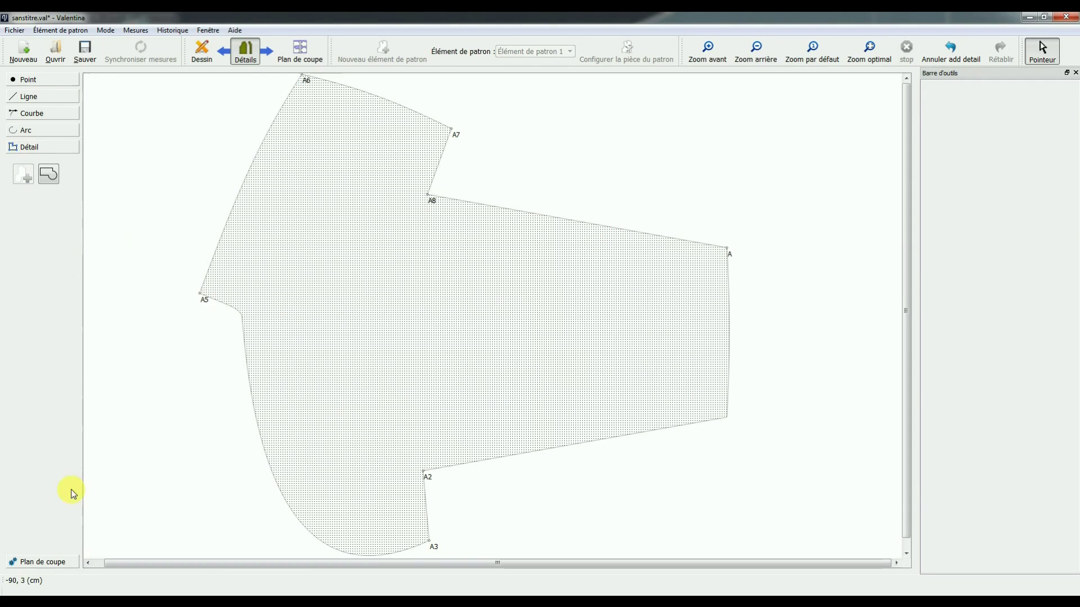
Try to generate a cutting layout of the piece on the A4 (96ppi) paper format
click(32, 564)
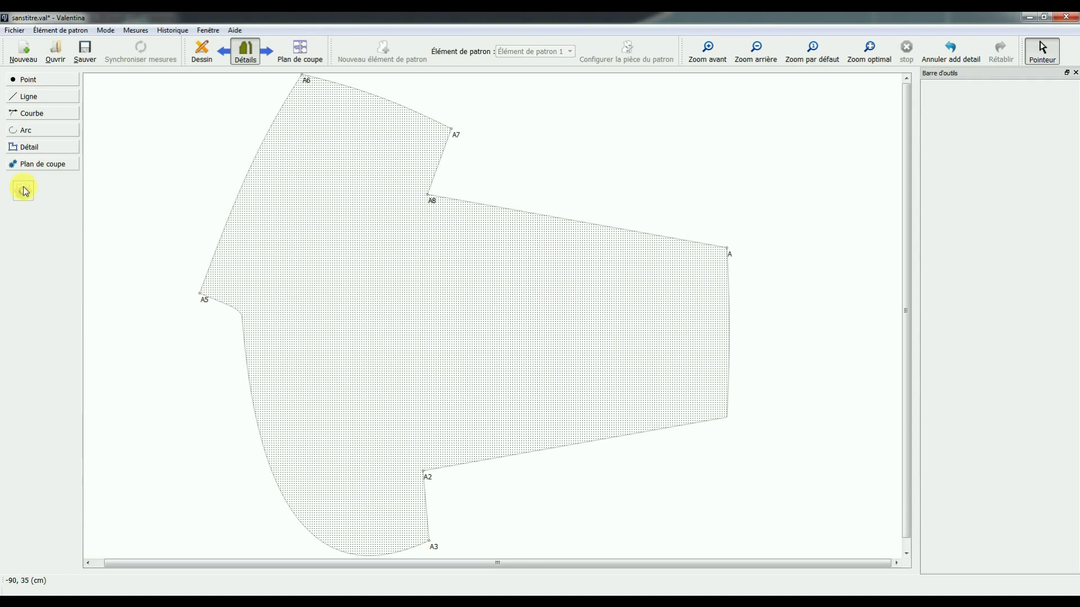
click(300, 51)
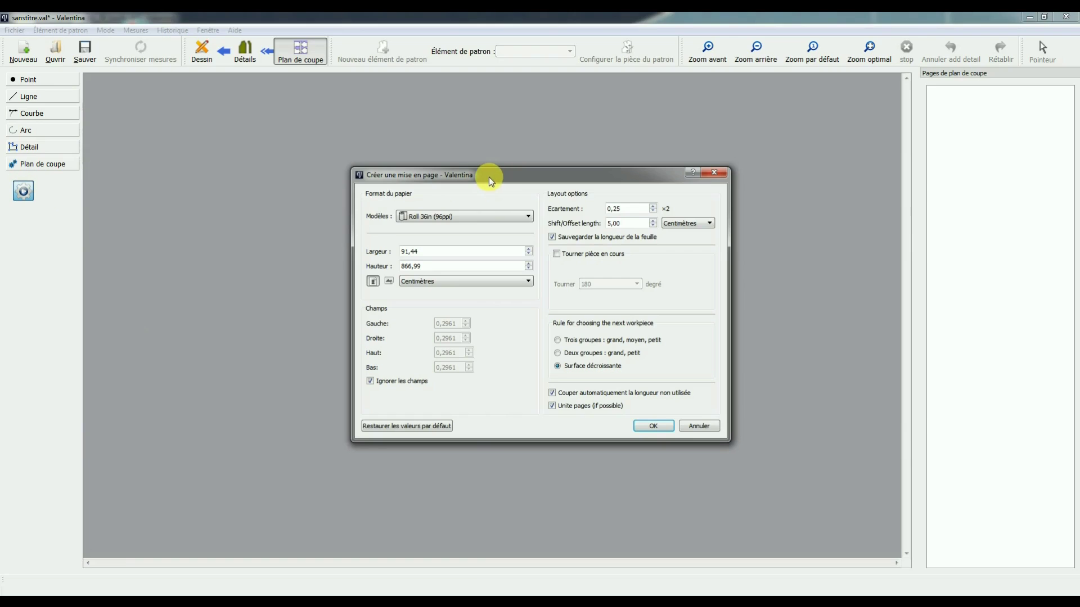
drag(488, 177, 427, 151)
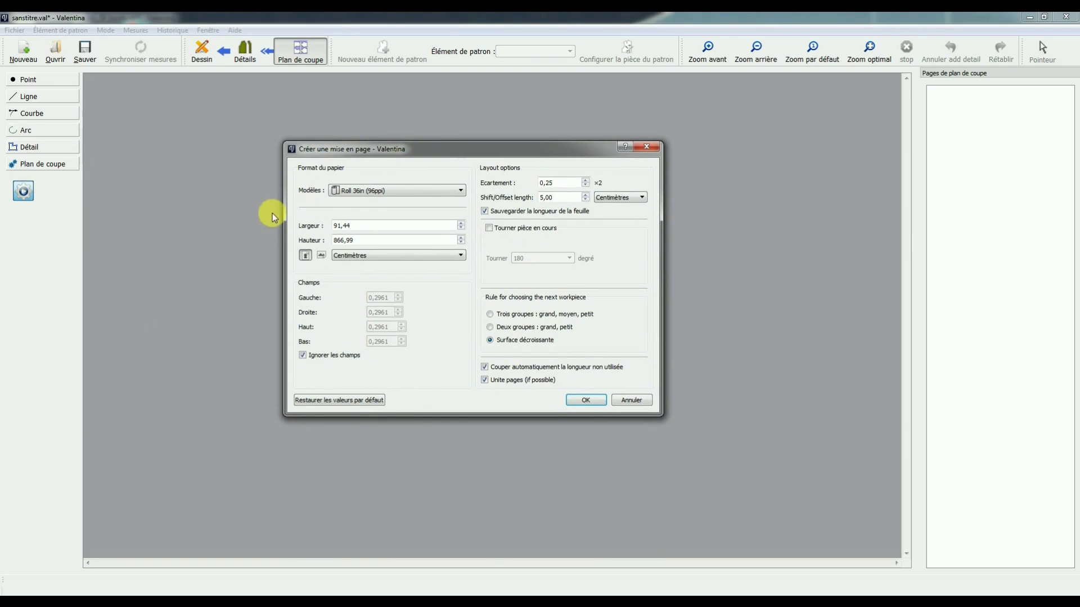
click(428, 192)
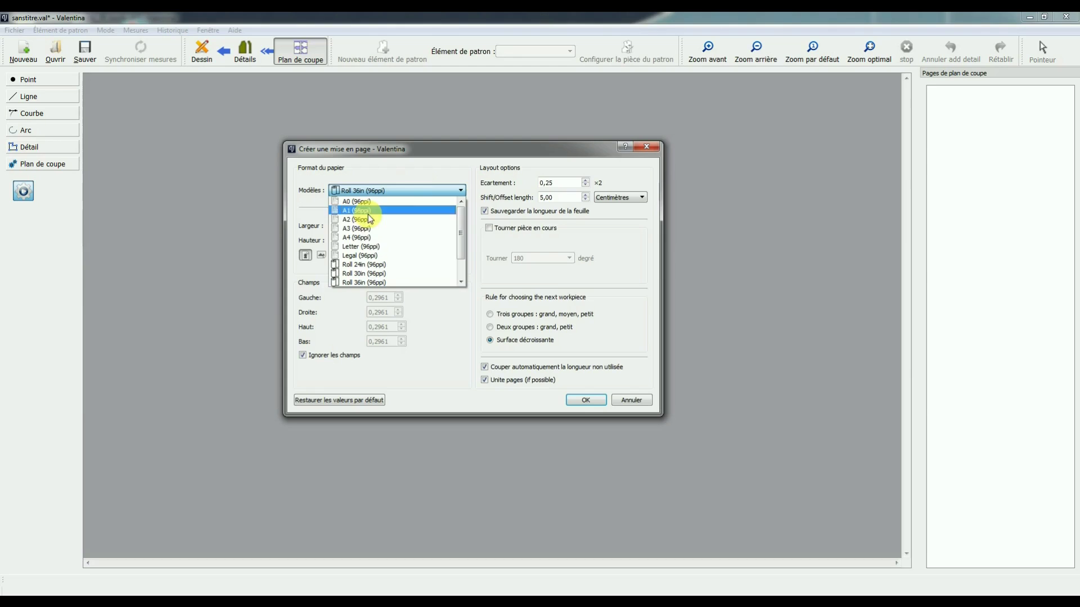
click(360, 238)
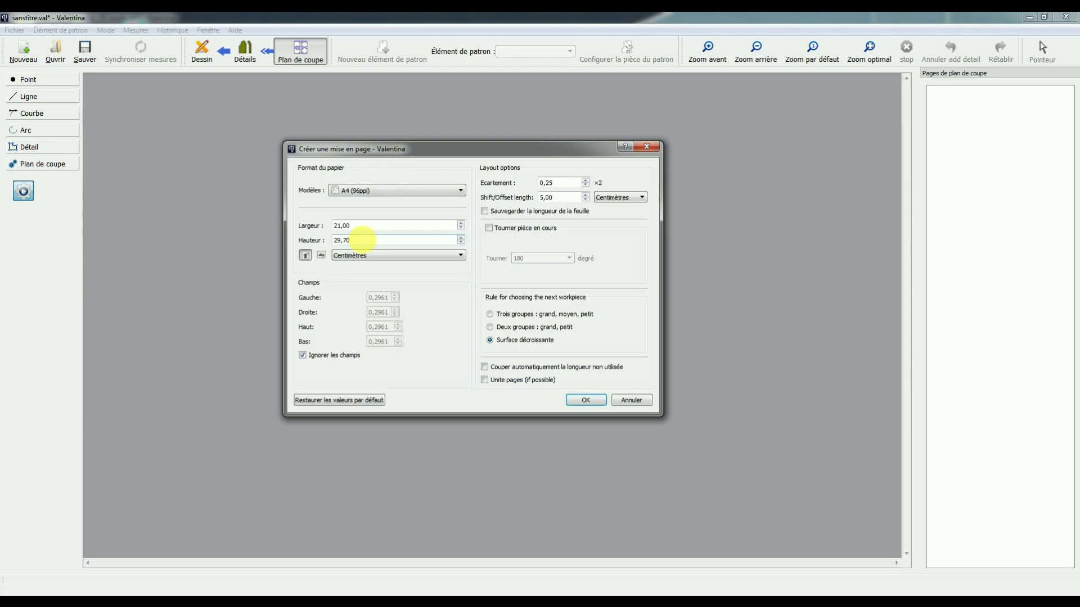
click(580, 400)
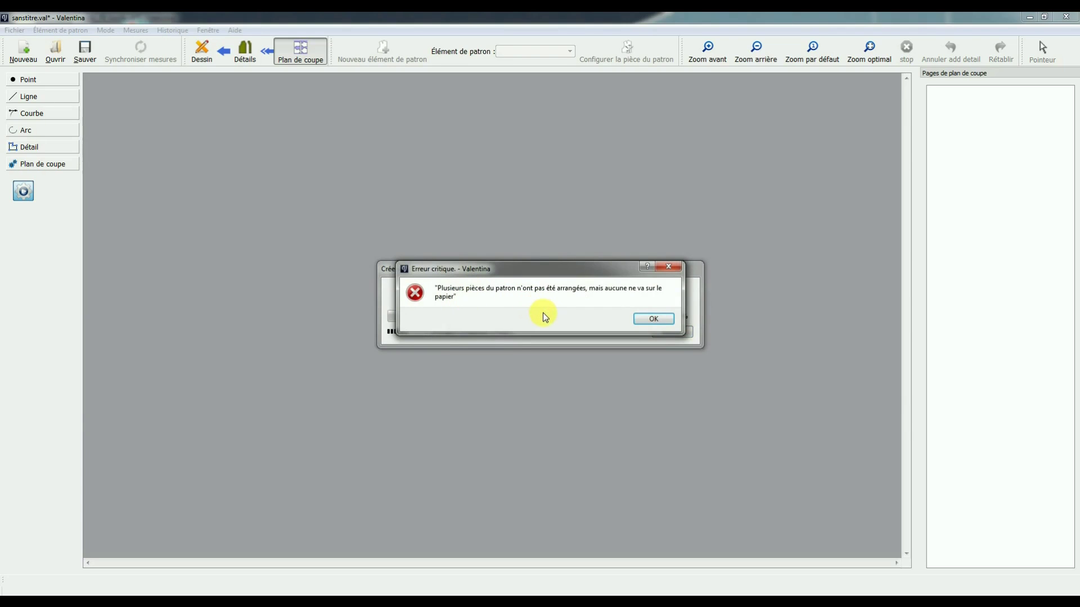
click(654, 318)
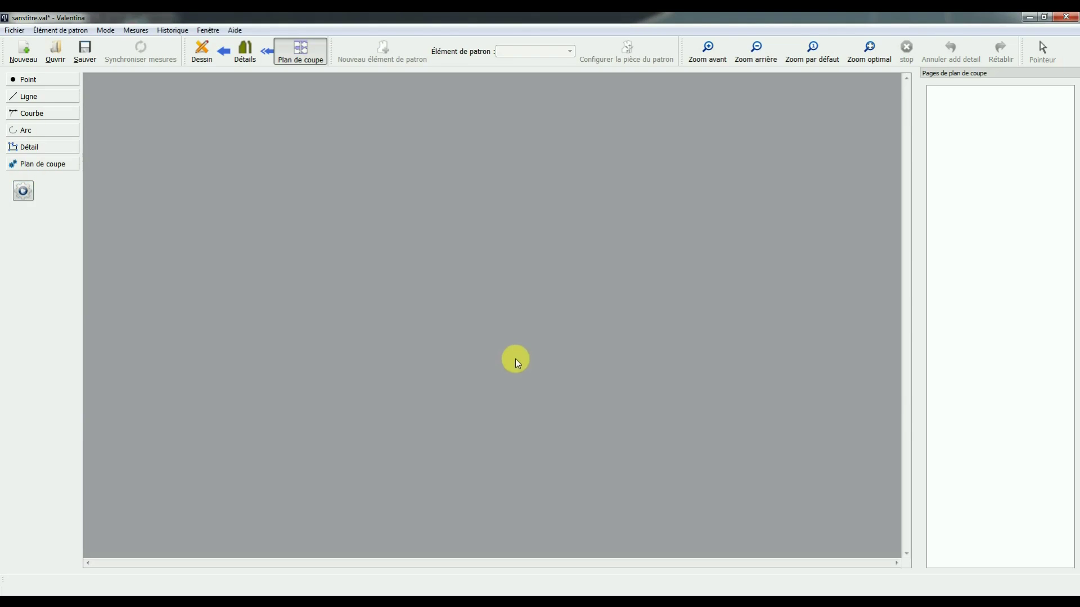
Generate the piece's cutting layout on the Roll 44in (96ppi) paper format
click(23, 191)
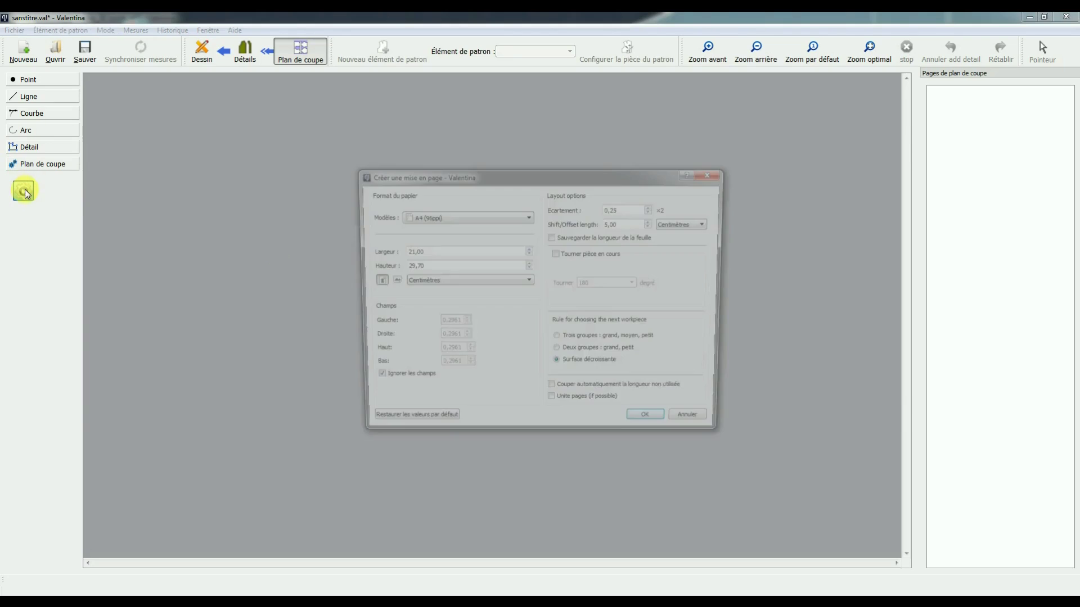
click(490, 216)
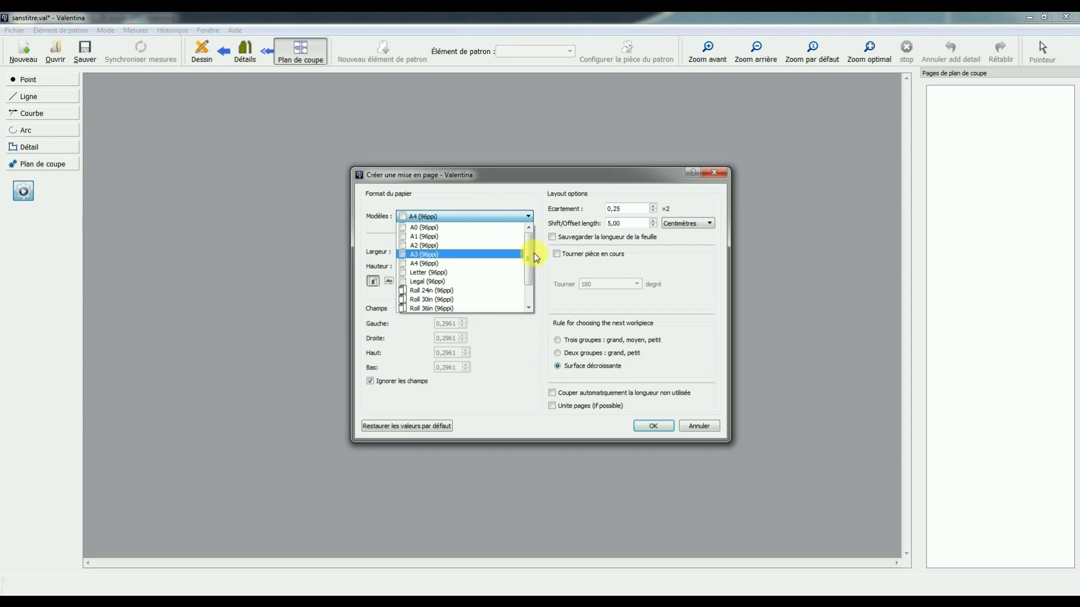
scroll(529, 258, down, 1)
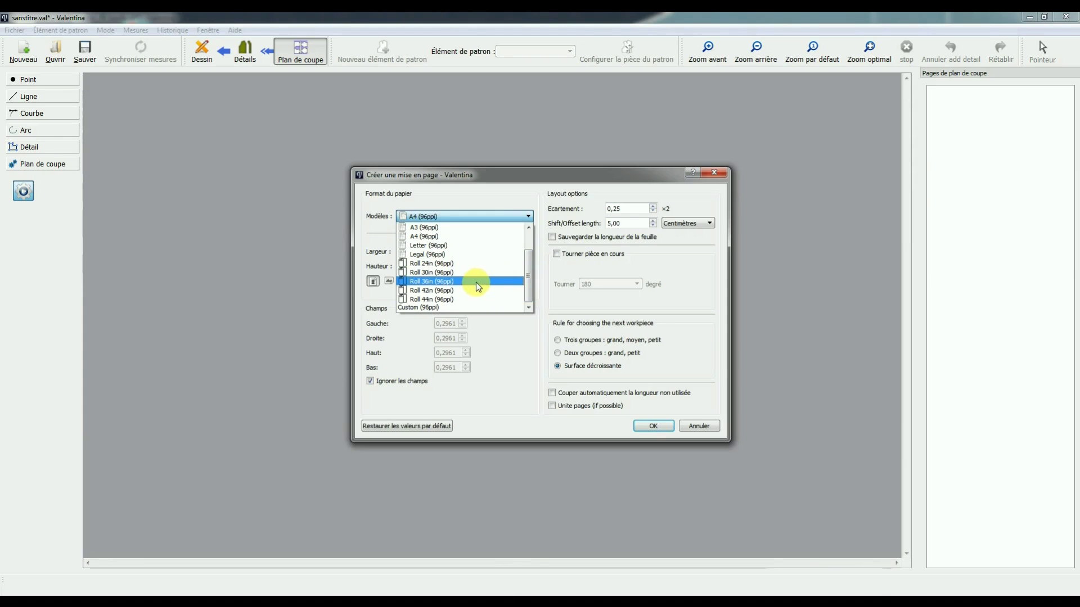
click(451, 300)
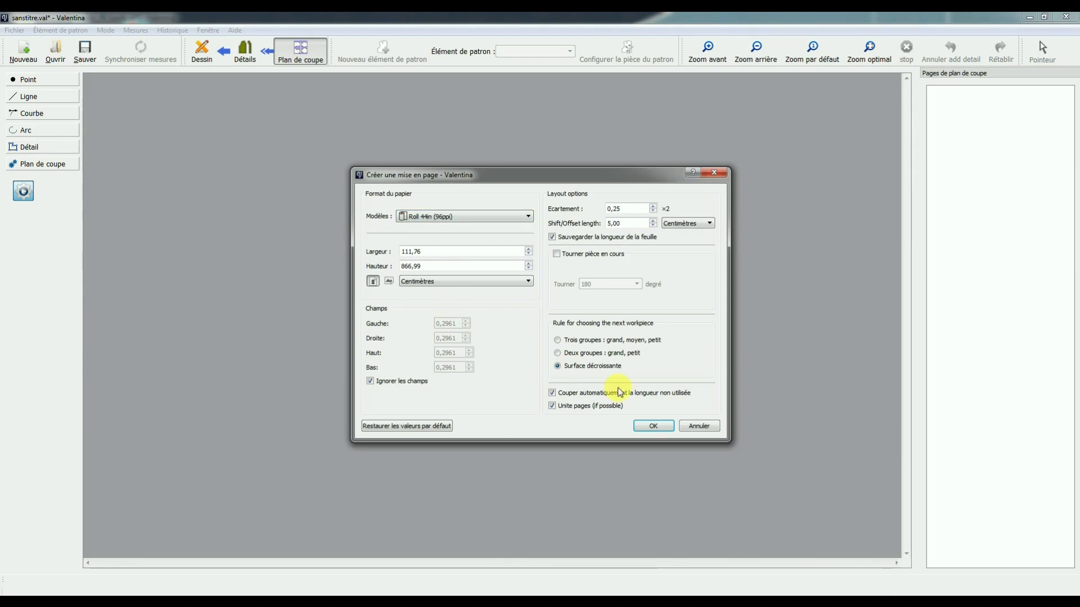
click(650, 426)
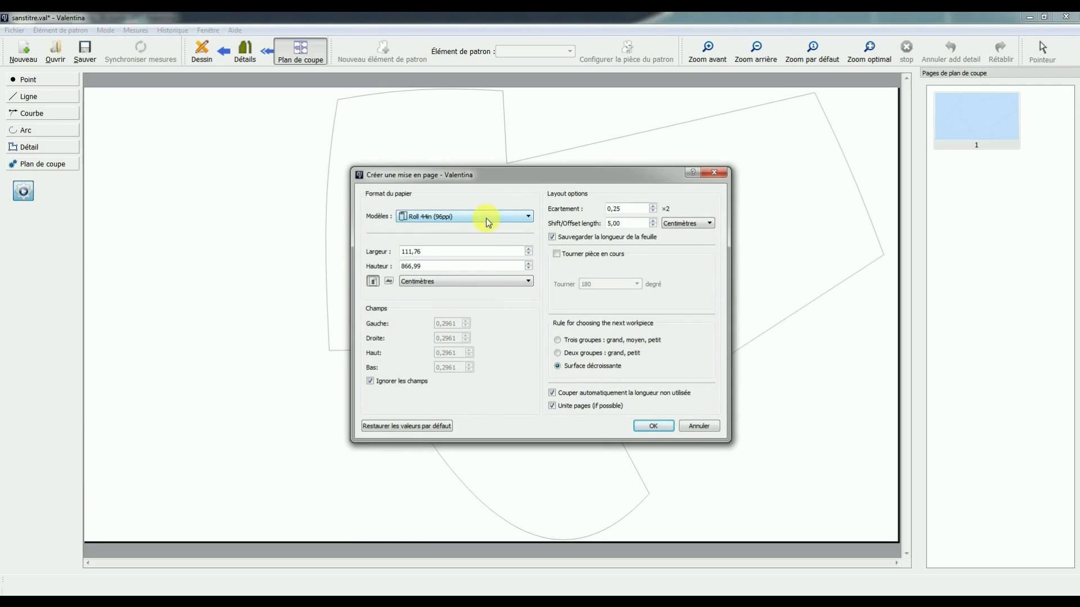
Regenerate the cutting layout on the narrower Roll 36in (96ppi) paper format
click(487, 217)
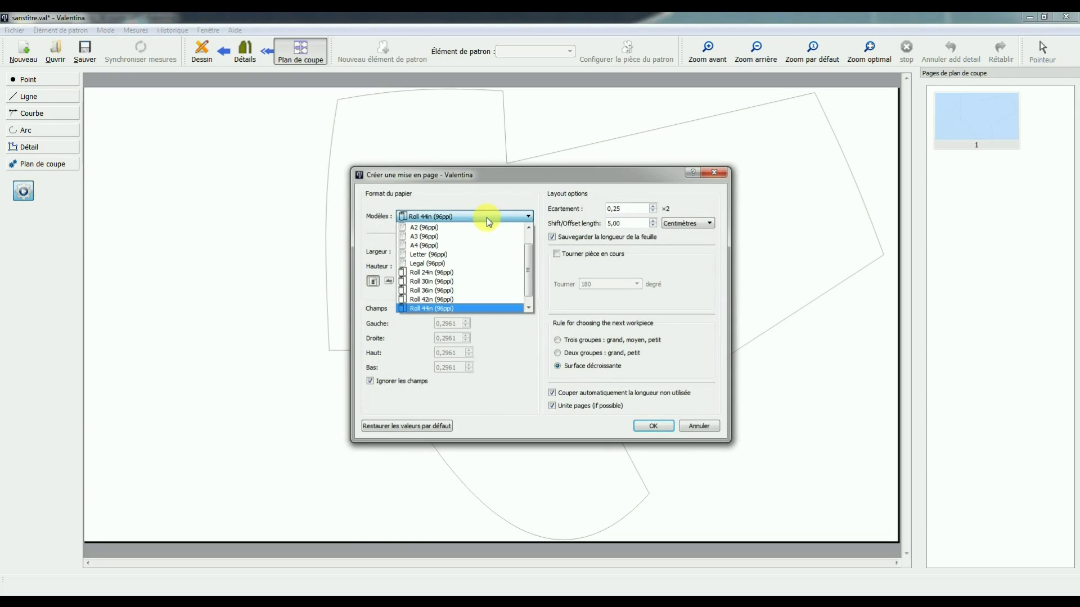
click(472, 289)
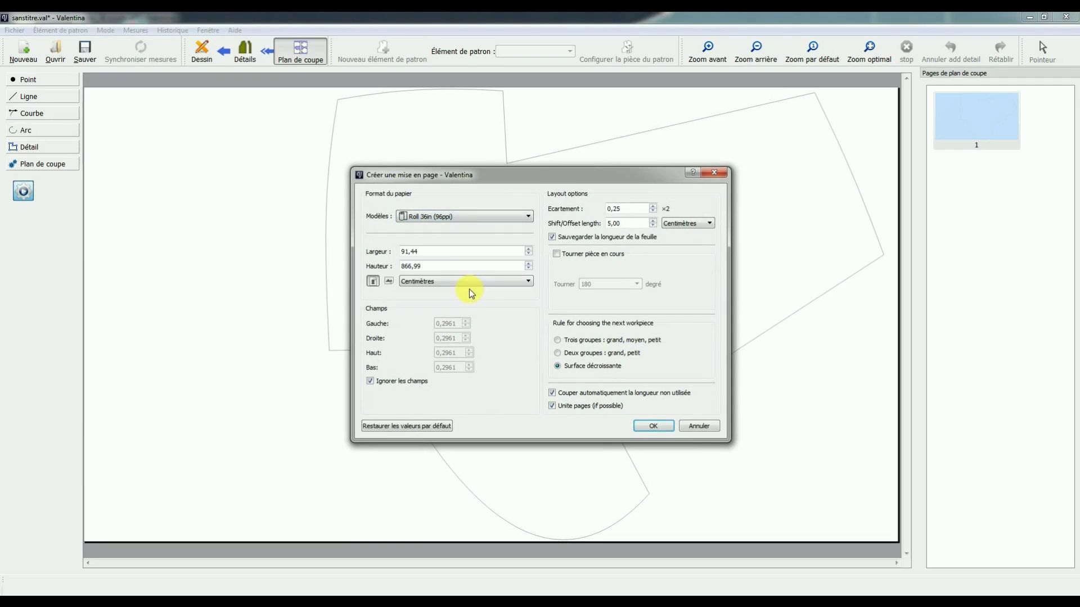
click(658, 427)
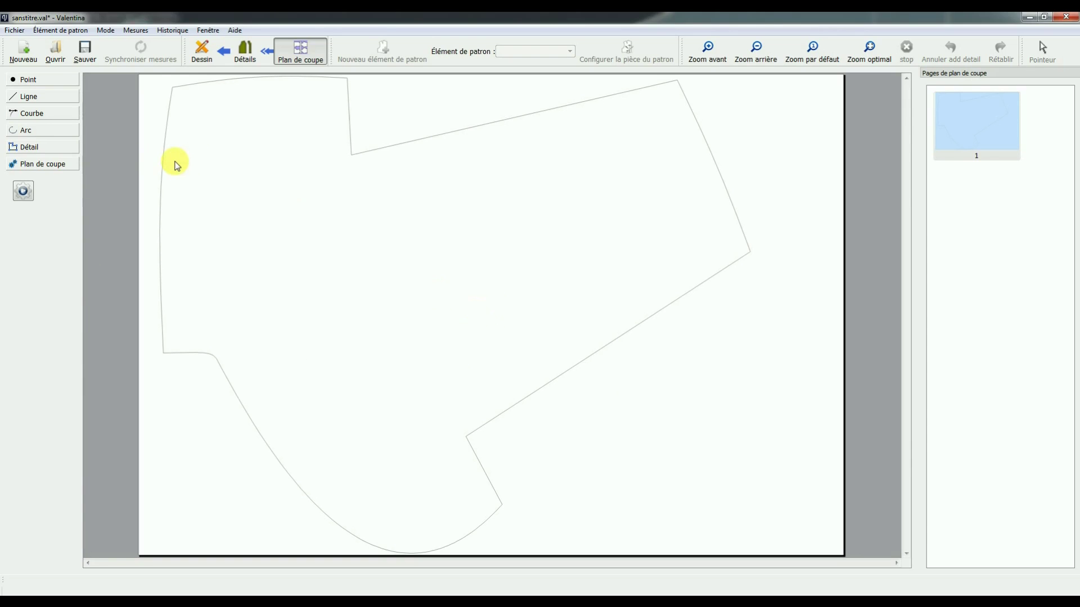
Save the cutting layout as a tiled PDF named Patron-bolero4 in the Valentina folder
click(12, 30)
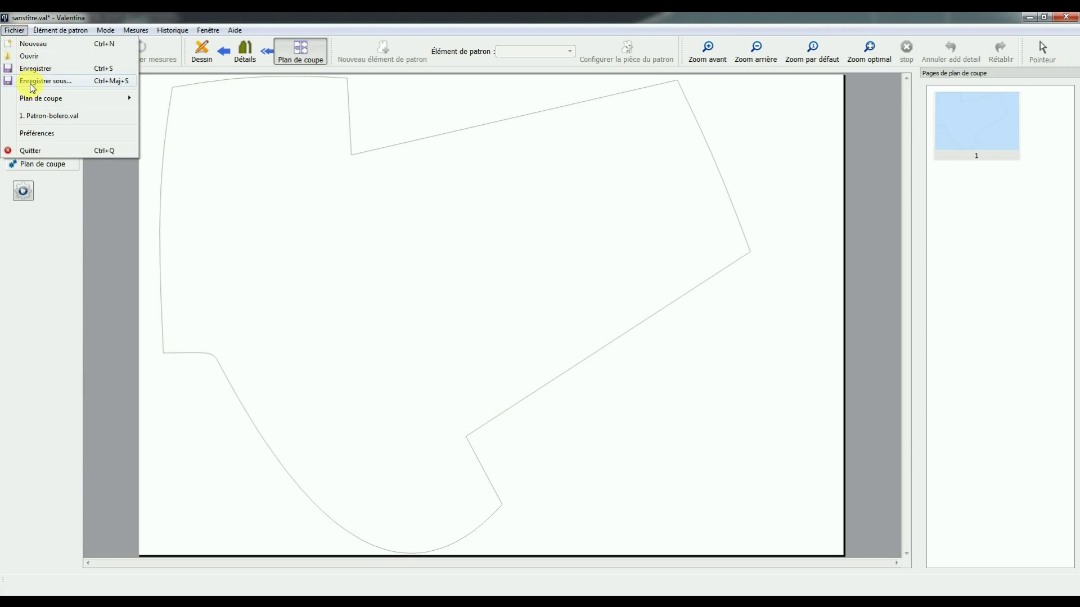
mouse_move(60, 101)
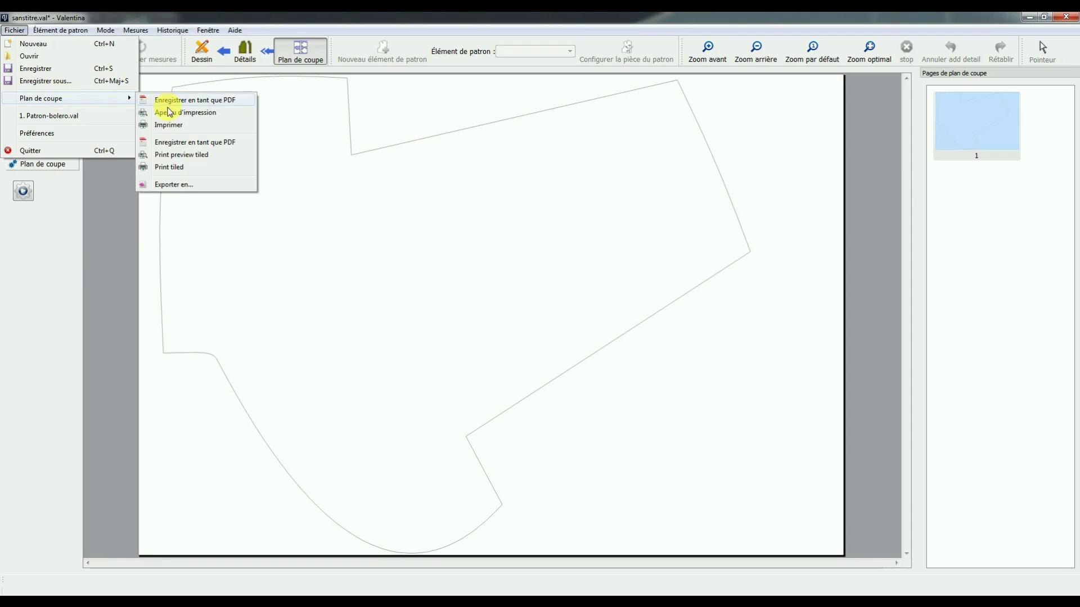
click(180, 147)
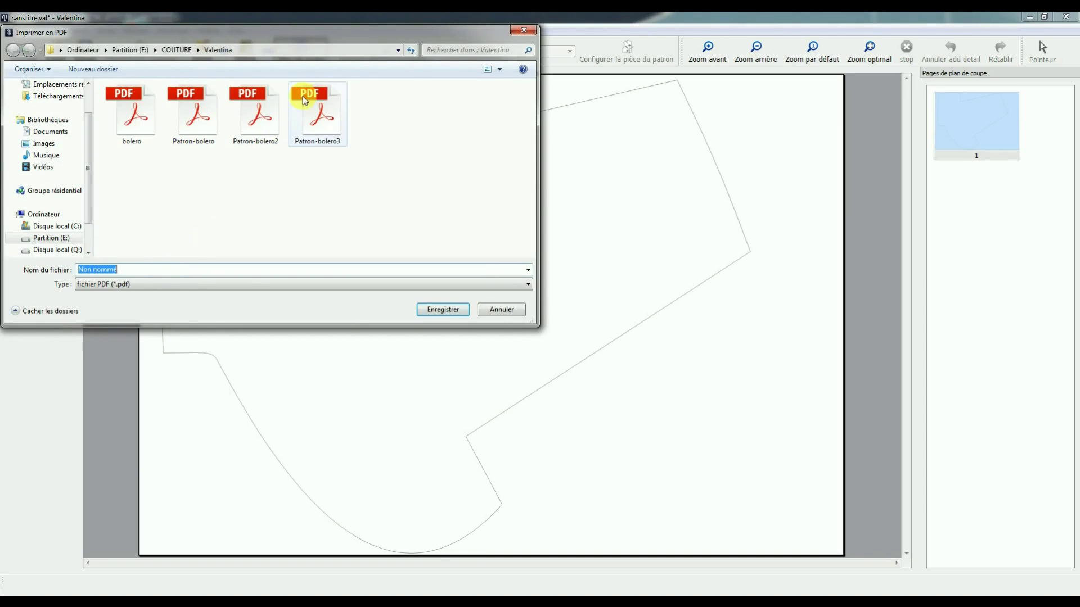
click(318, 115)
click(145, 272)
click(146, 273)
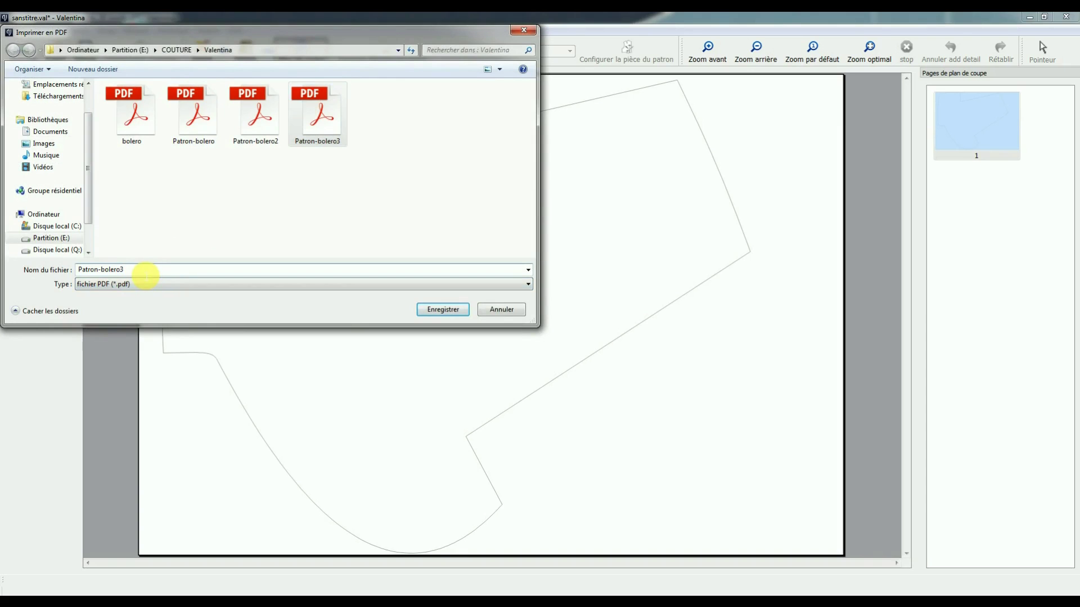
key(BackSpace)
text(4)
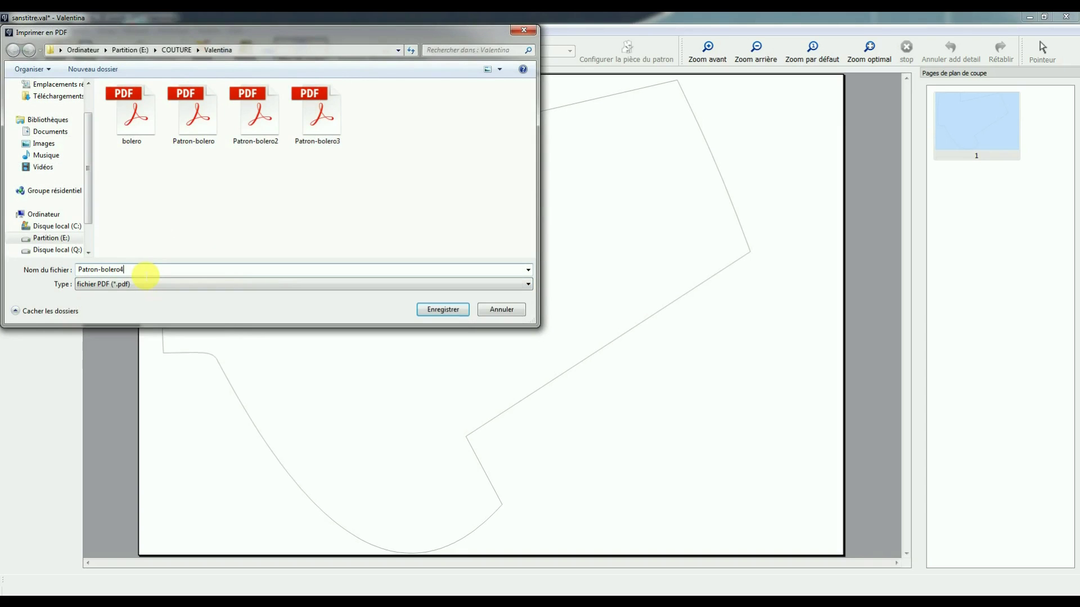
click(444, 310)
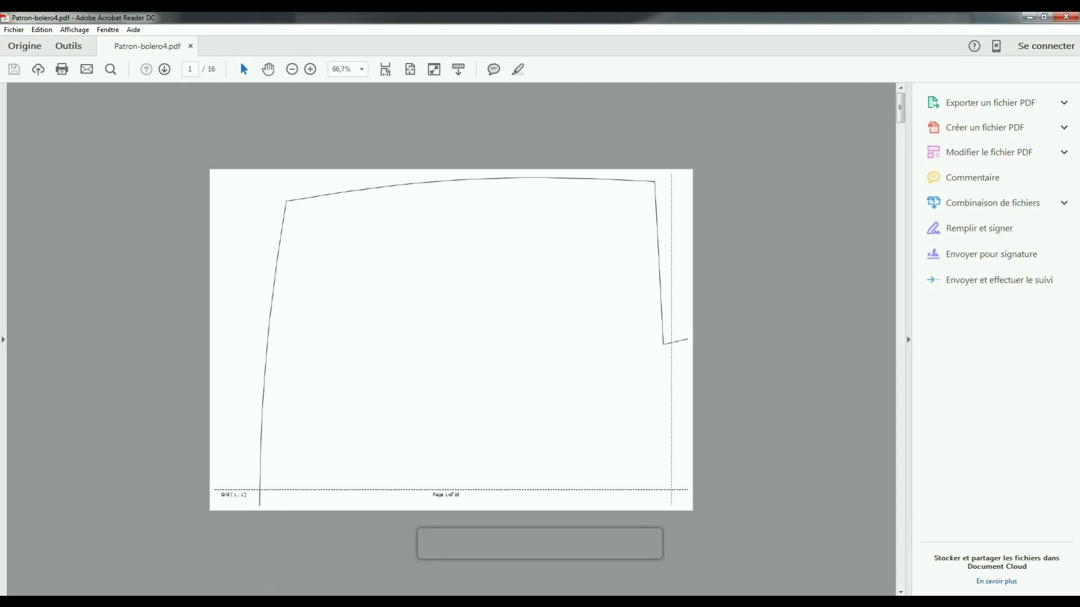
Switch back to Valentina and examine the file formats for exporting the layout, trying Images (*.png) and cancelling the export
click(272, 550)
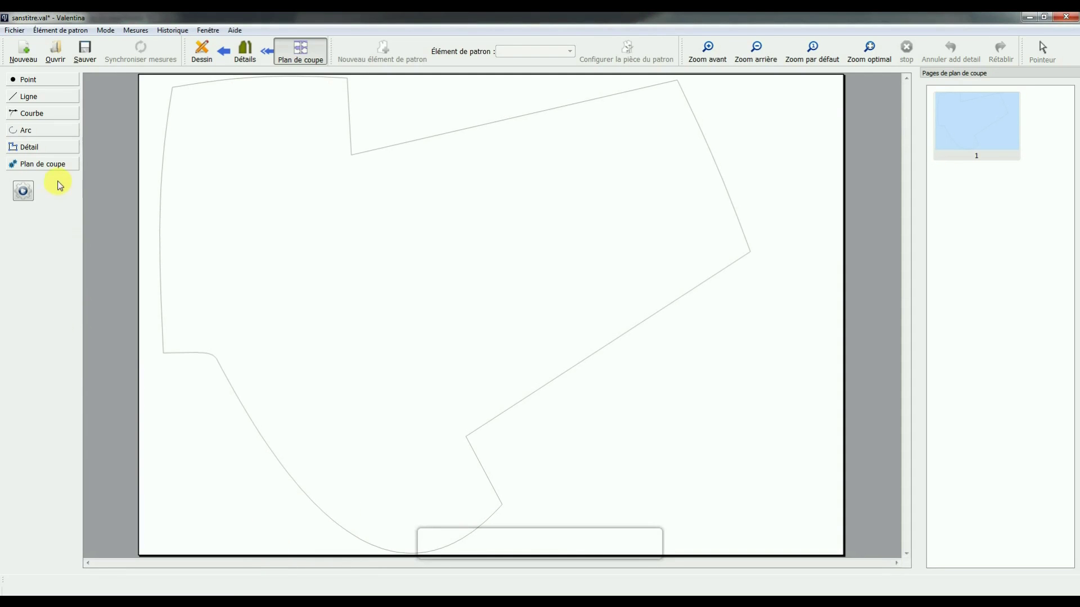
click(15, 29)
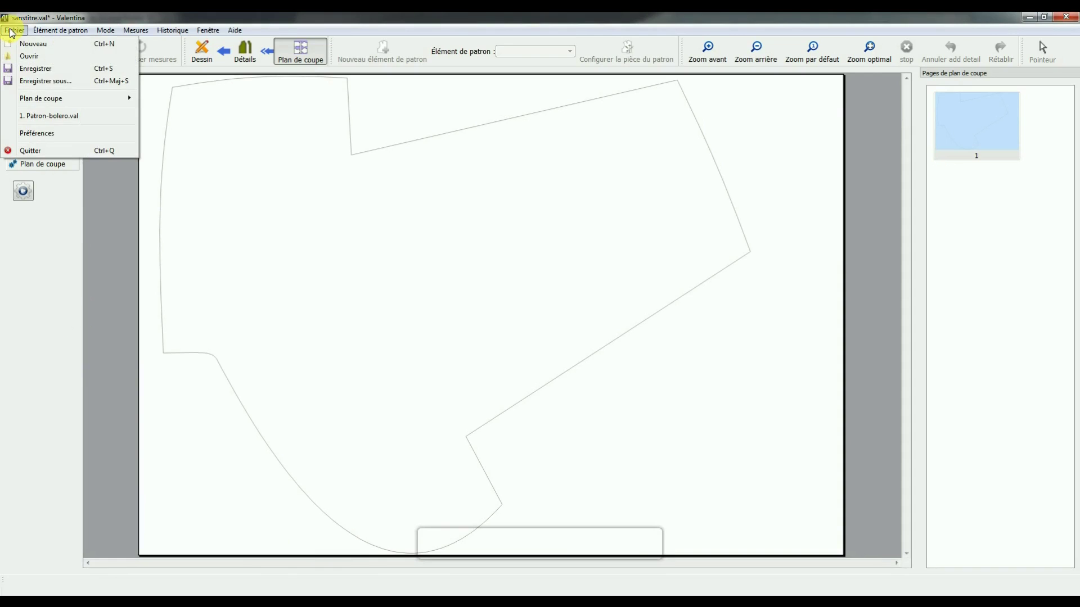
mouse_move(34, 99)
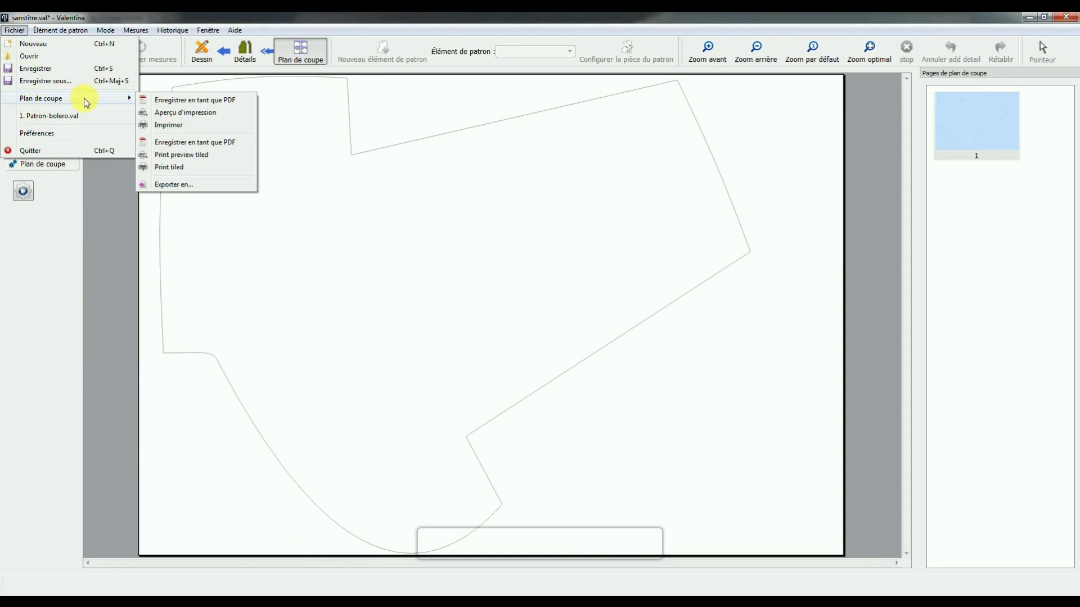
click(173, 185)
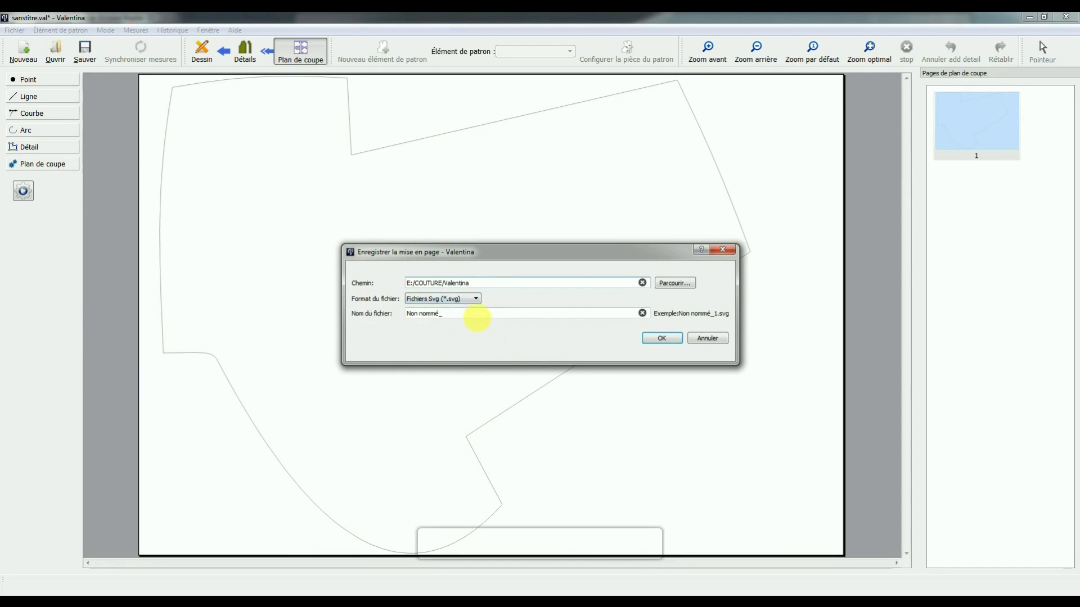
click(449, 299)
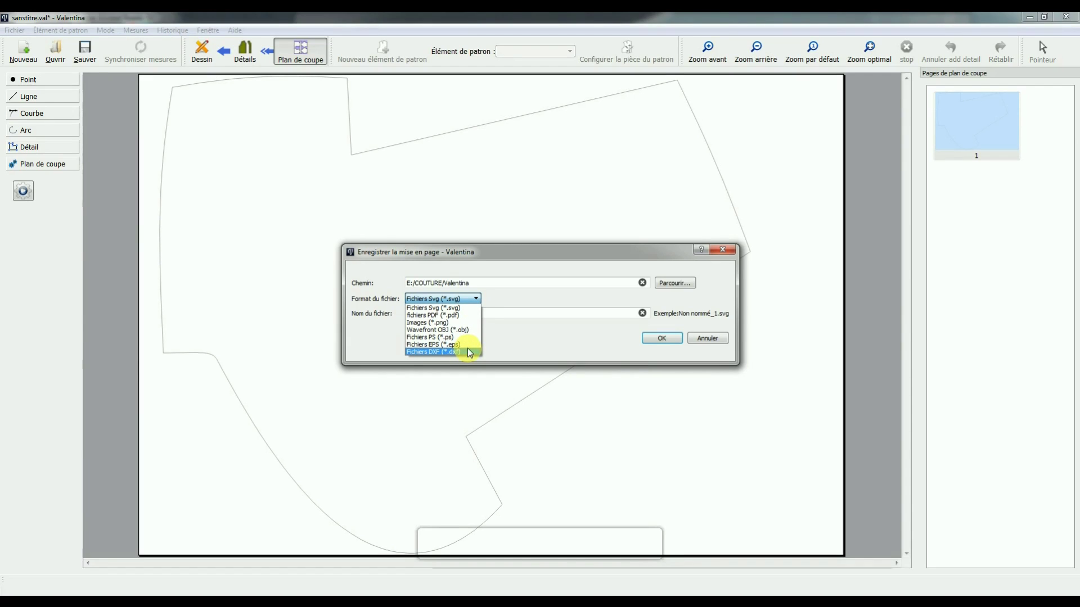
click(450, 322)
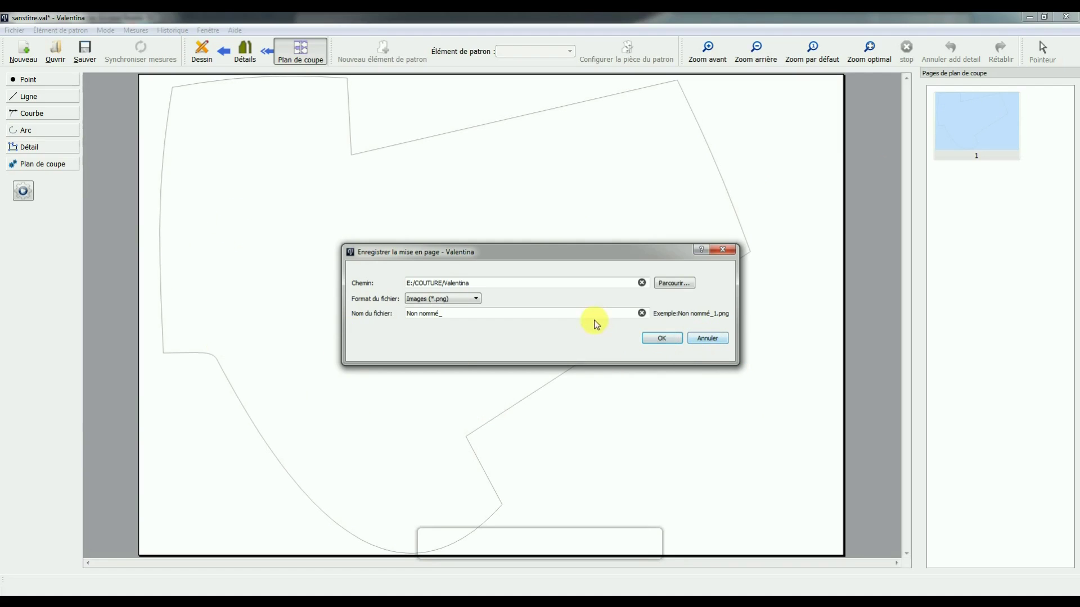
click(711, 339)
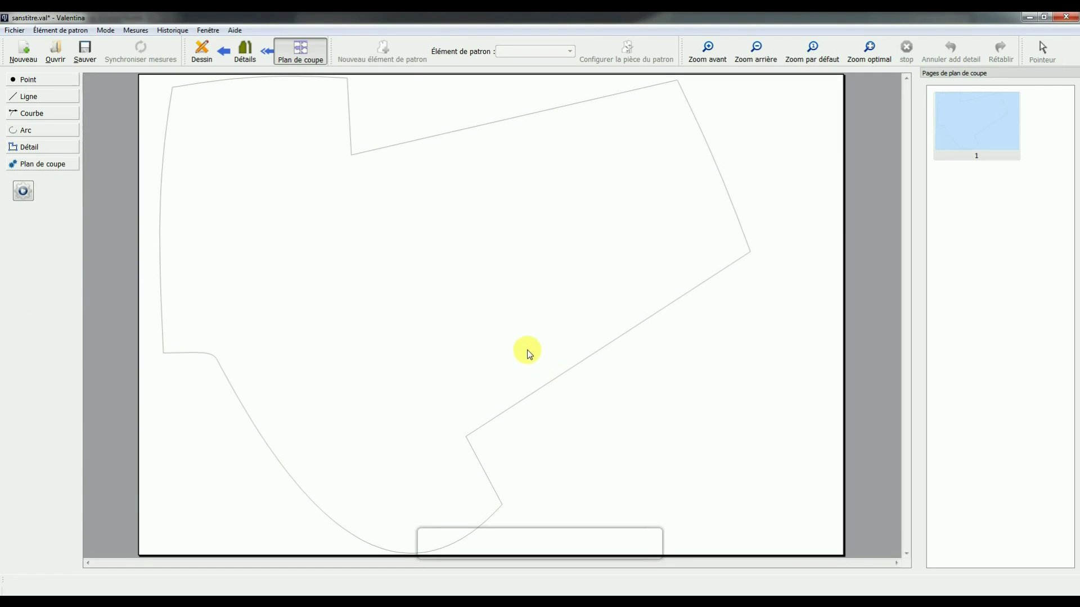
Return to drawing mode with the whole draft in view and add a new pattern piece named Élément de patron 2
mouse_move(225, 602)
click(202, 54)
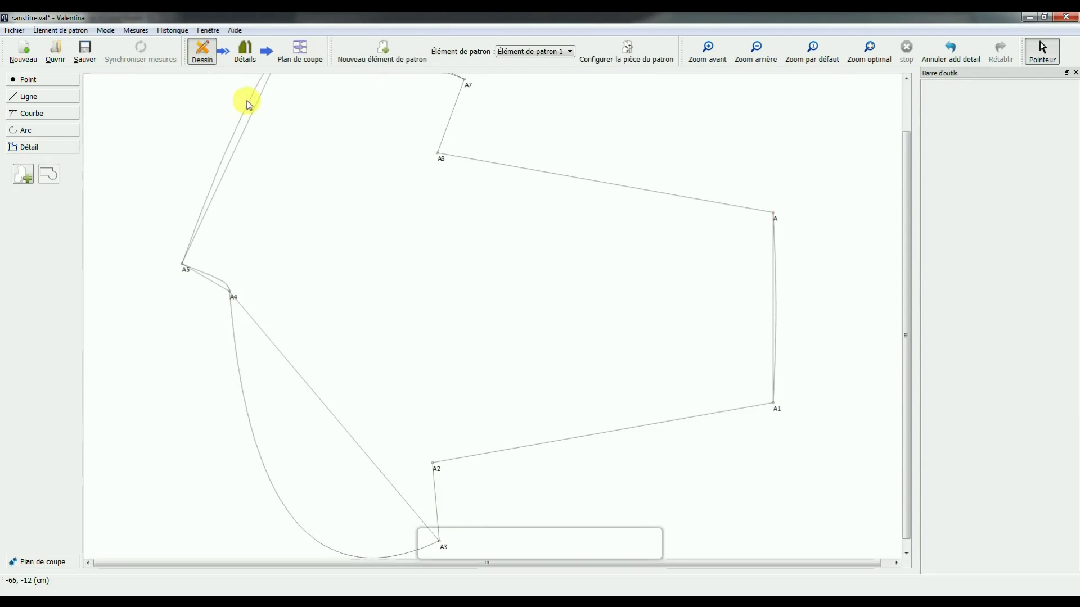
scroll(137, 190, up, 2)
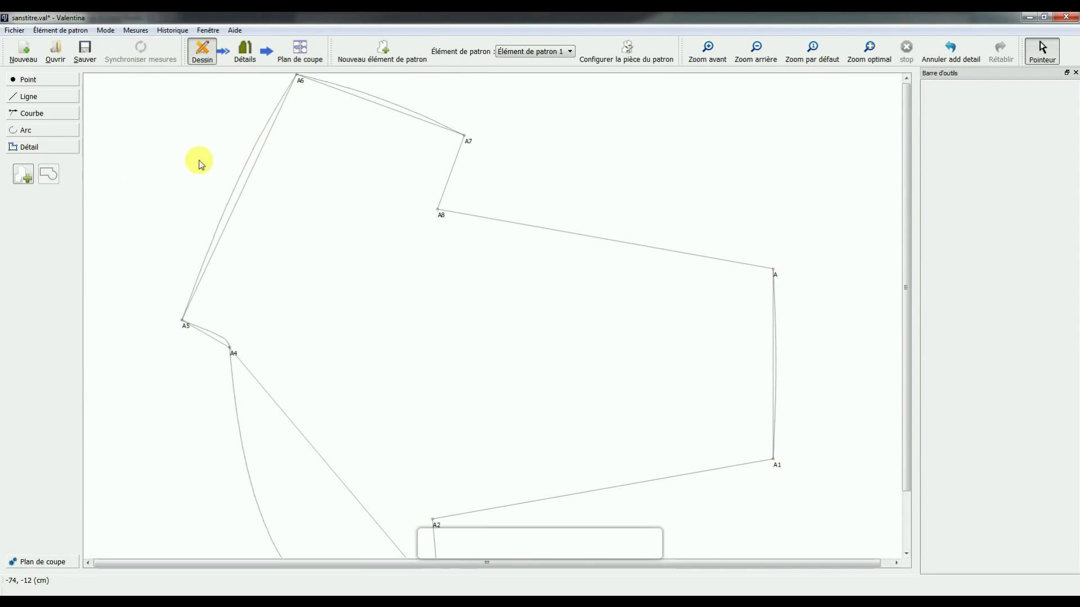
click(866, 55)
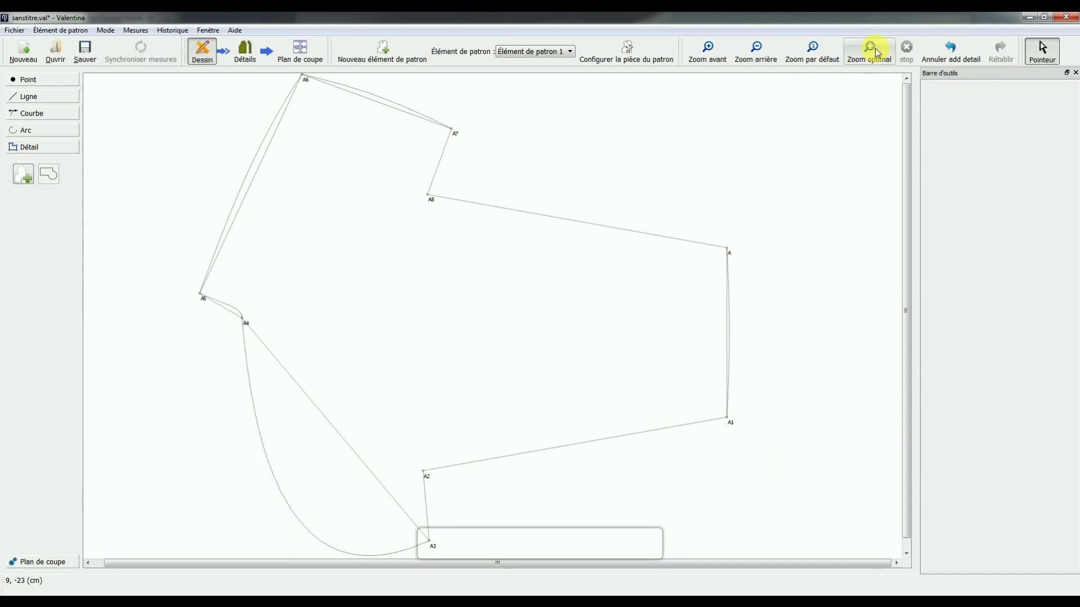
click(395, 53)
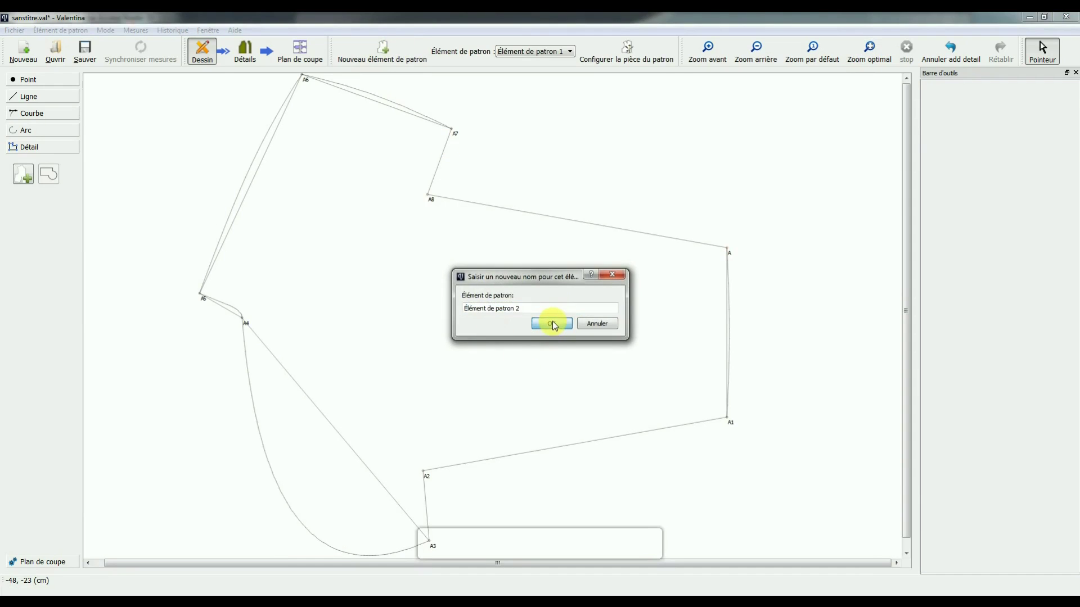
click(552, 319)
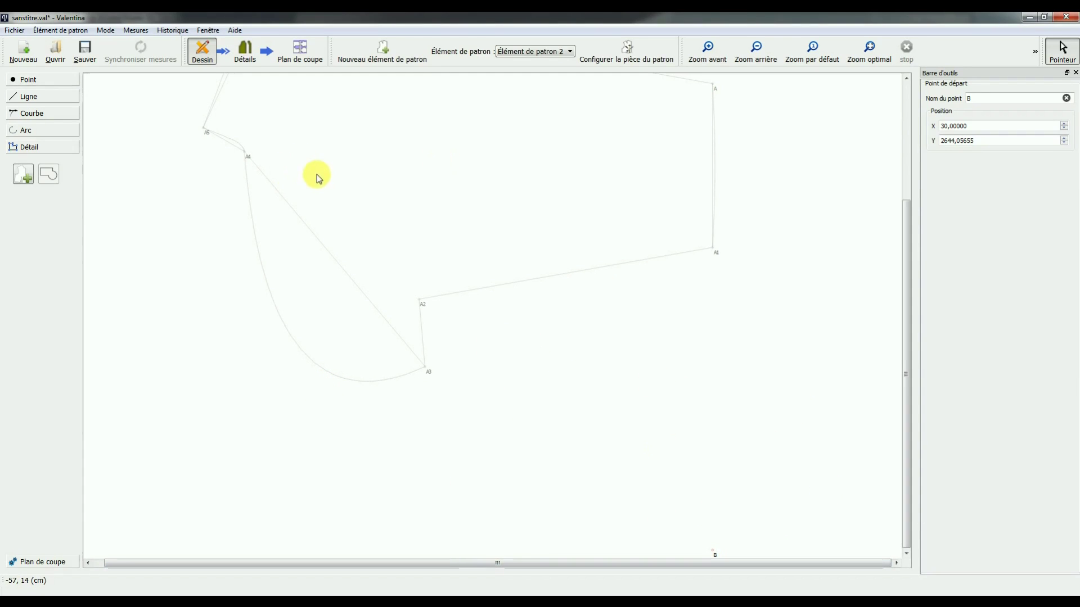
Create point B1 at 20 cm and 93.6144° from point B with a solid black line
click(23, 80)
click(21, 116)
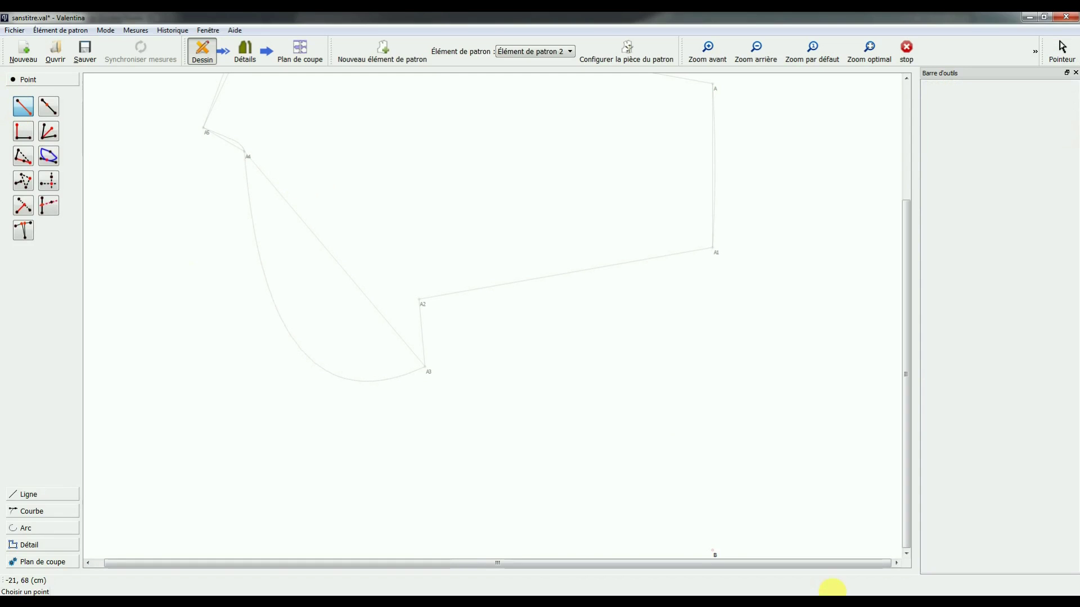
click(713, 549)
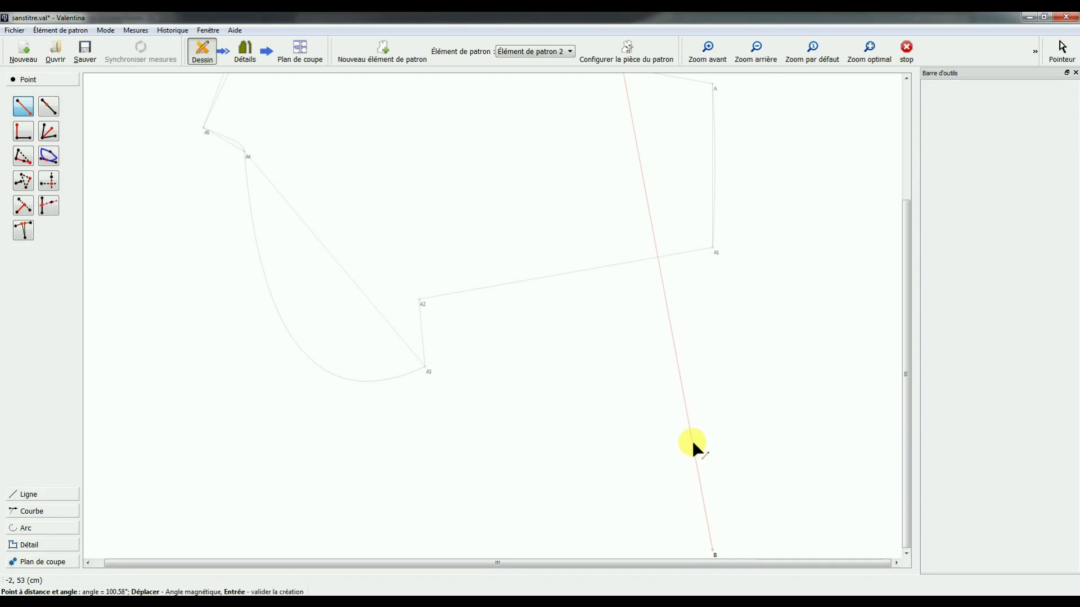
click(705, 441)
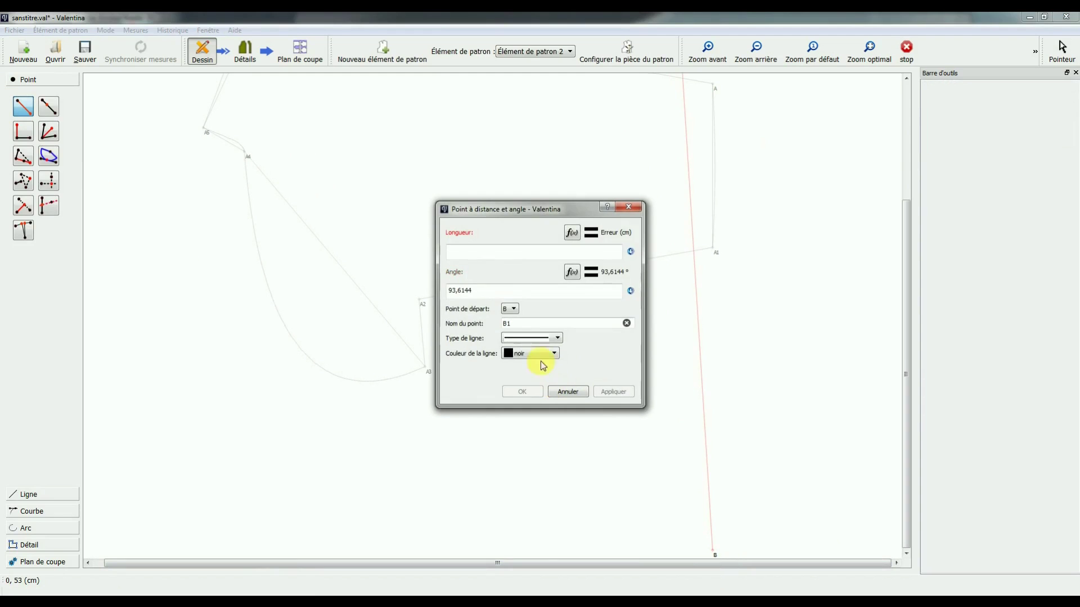
click(483, 253)
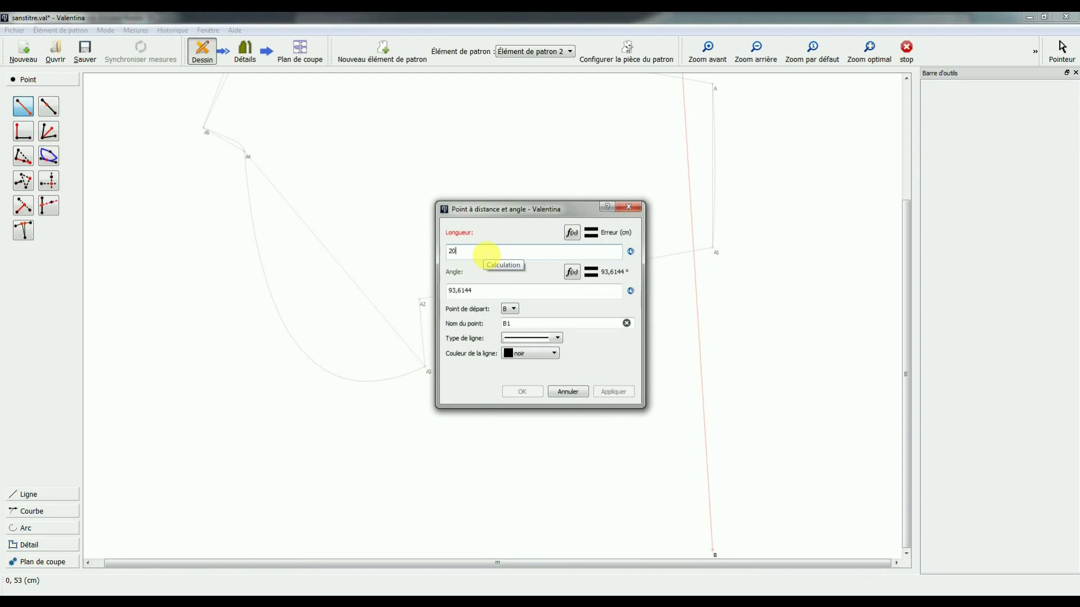
click(613, 392)
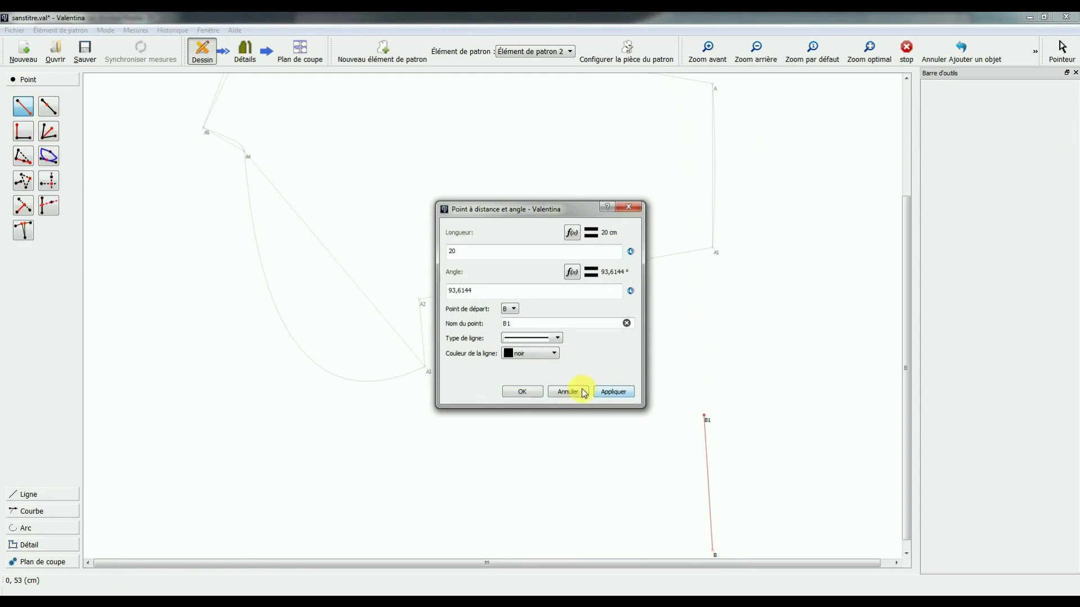
click(529, 396)
Create point B2 at 20 cm and 327.735° from point B1 with a solid black line
click(23, 107)
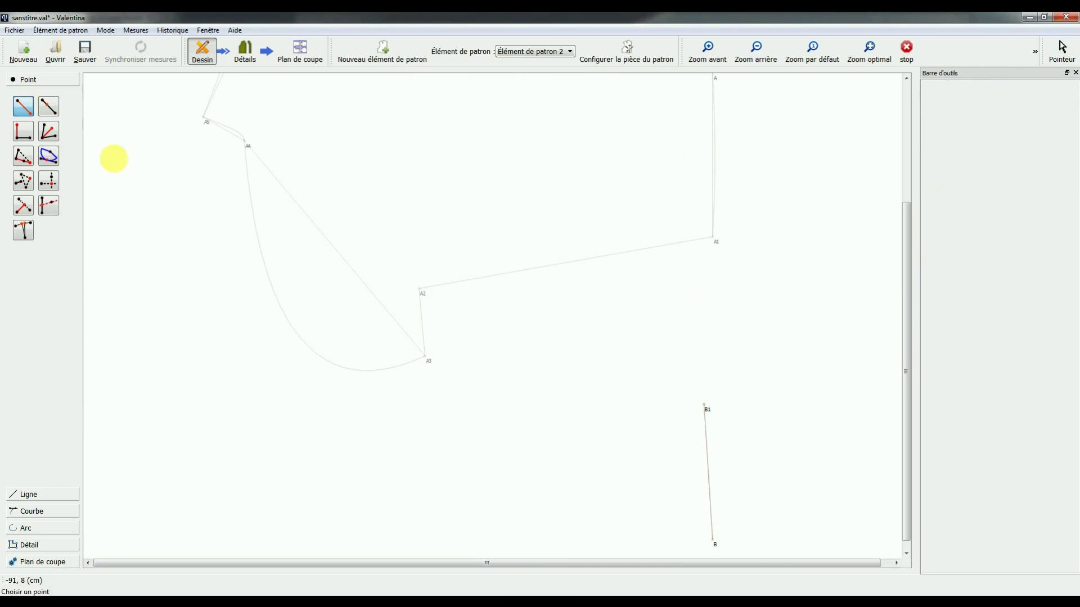
click(705, 407)
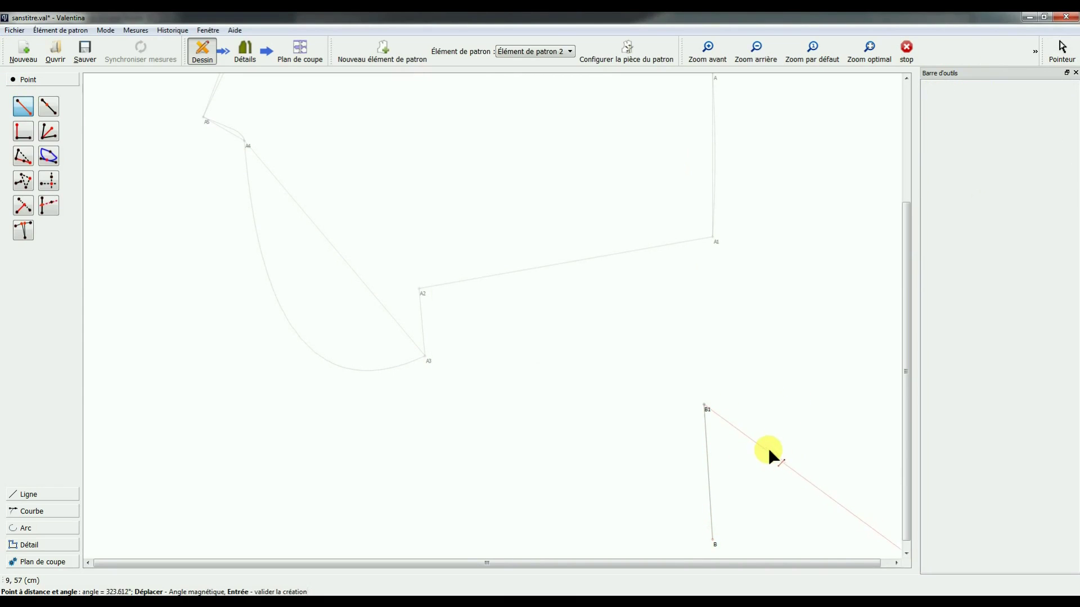
click(767, 443)
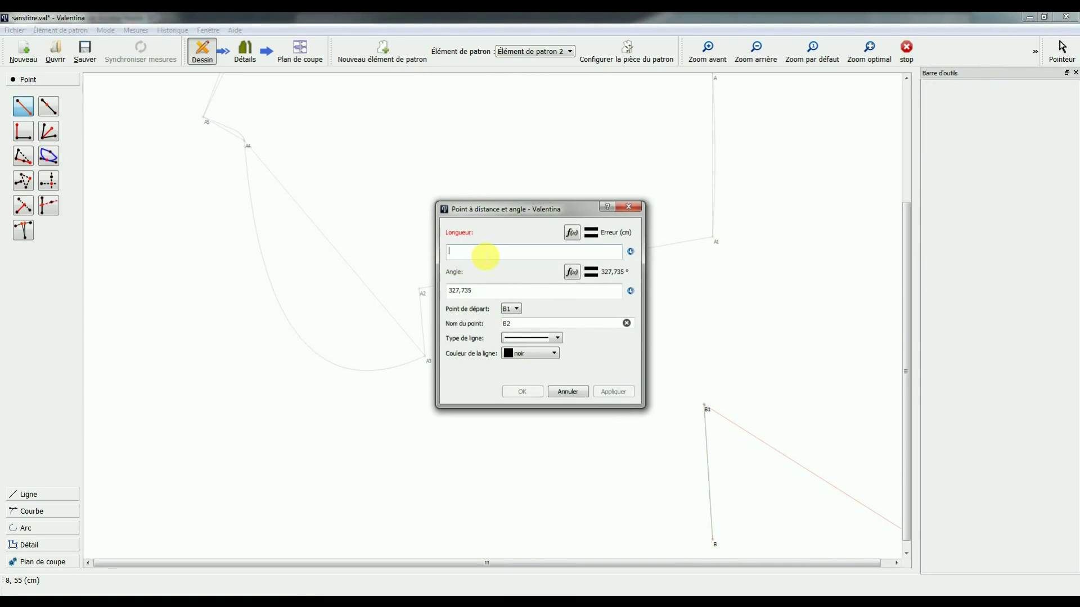
click(612, 392)
click(528, 395)
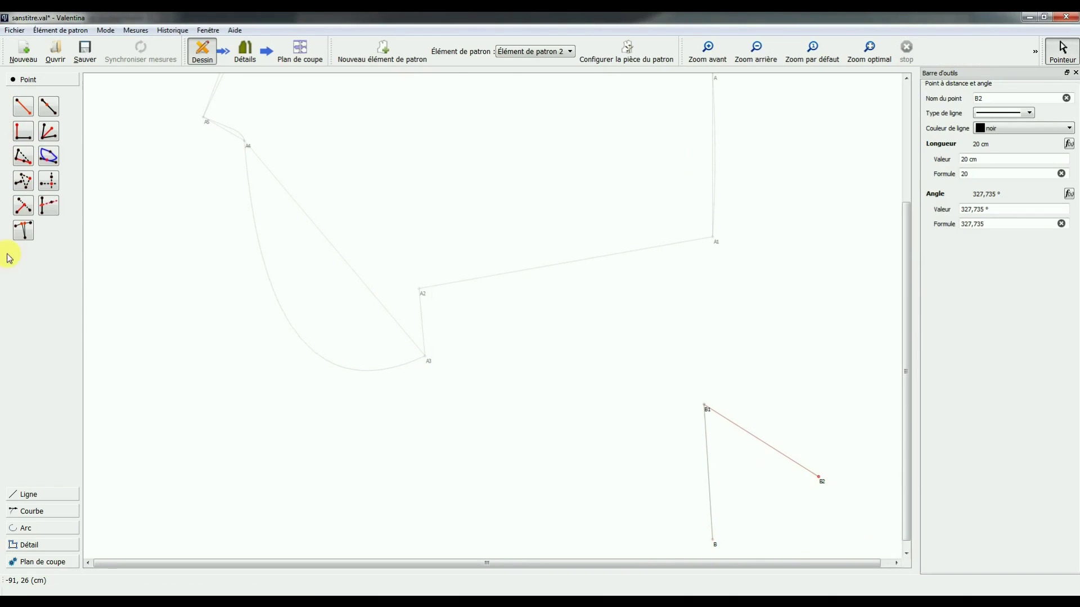
Close the triangle with a solid black line from point B2 to point B
click(21, 495)
click(23, 123)
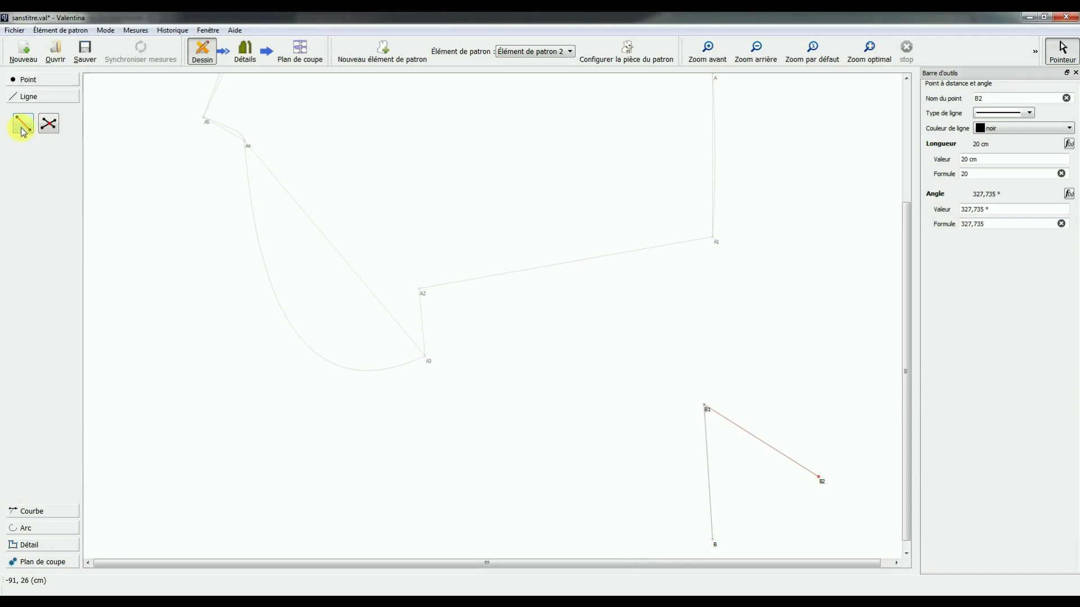
click(818, 477)
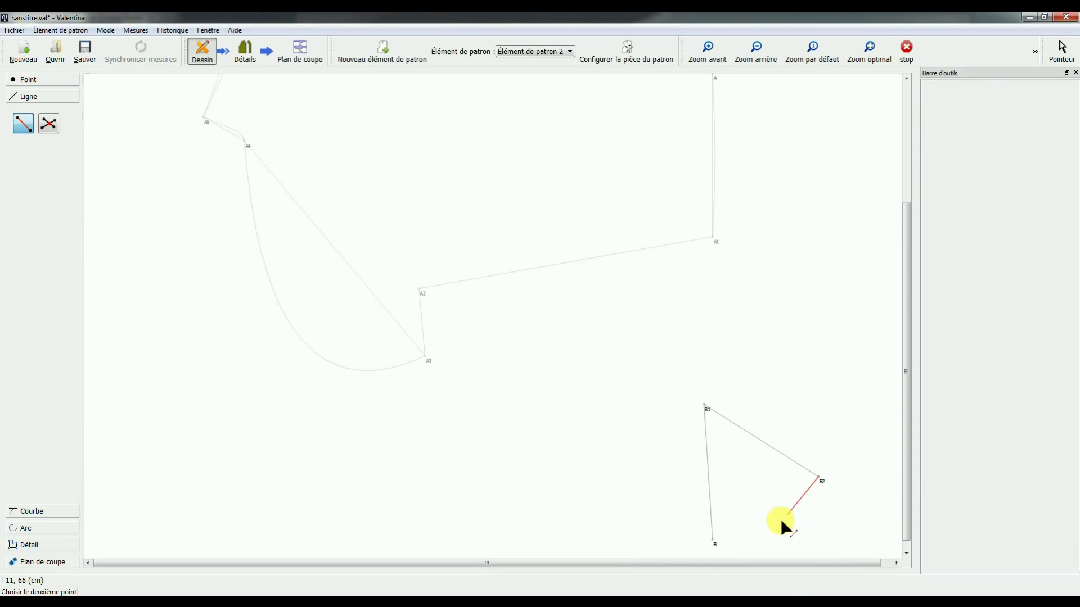
click(713, 540)
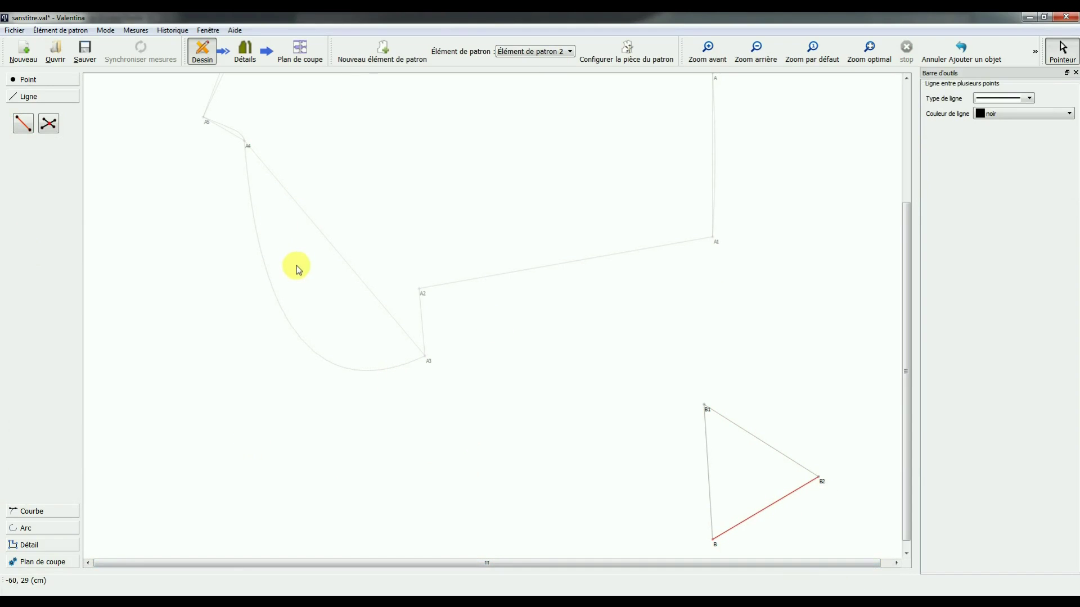
Create a closed detail through points B, B1 and B2 with a 1.00 cm seam allowance, keeping the name Détail
click(31, 545)
click(23, 174)
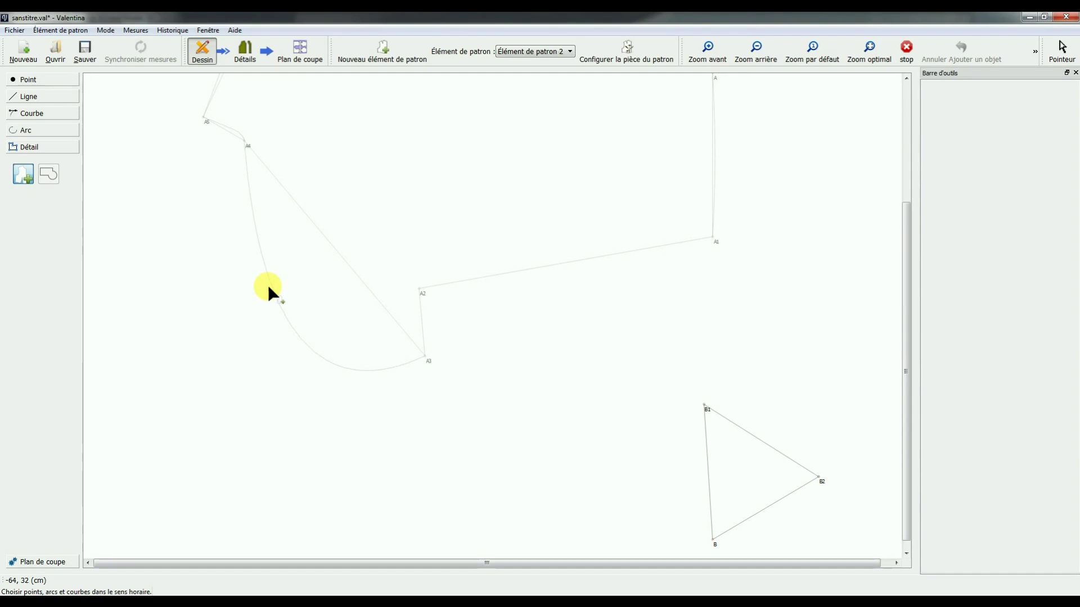
click(713, 539)
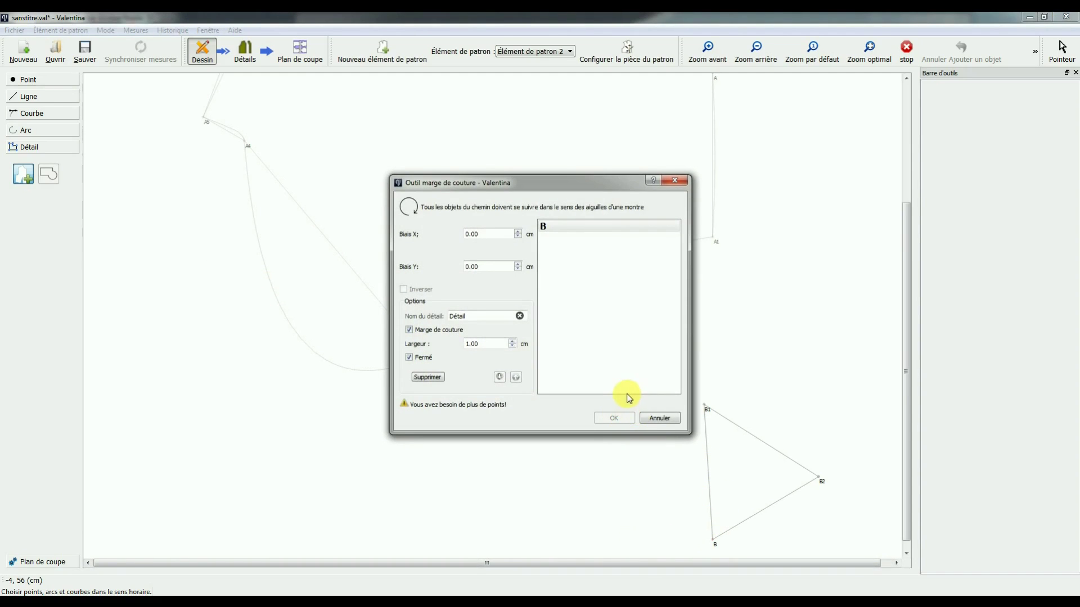
drag(578, 177, 515, 163)
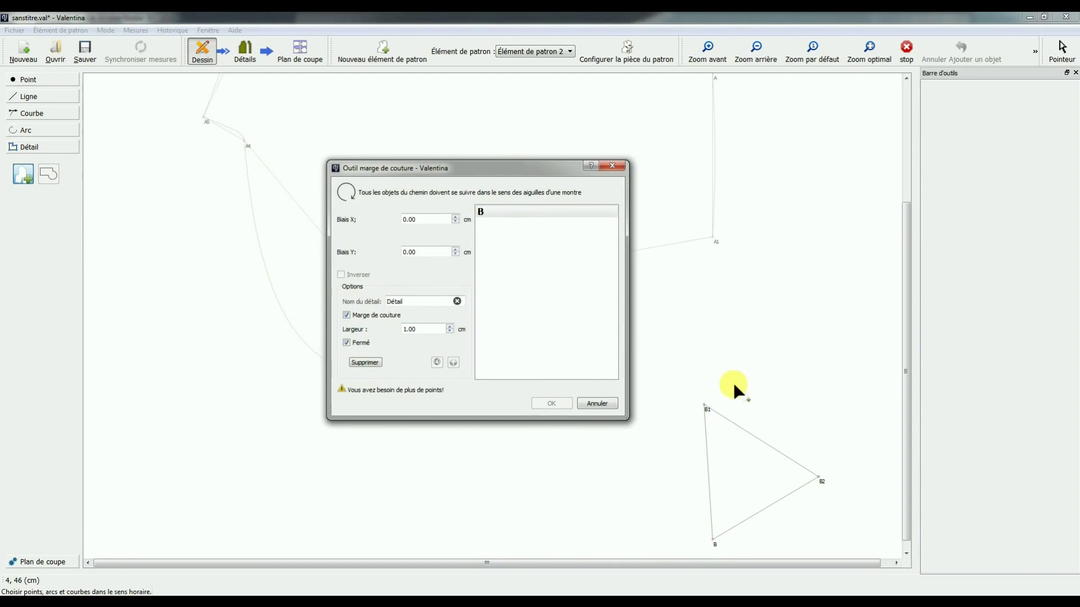
click(704, 406)
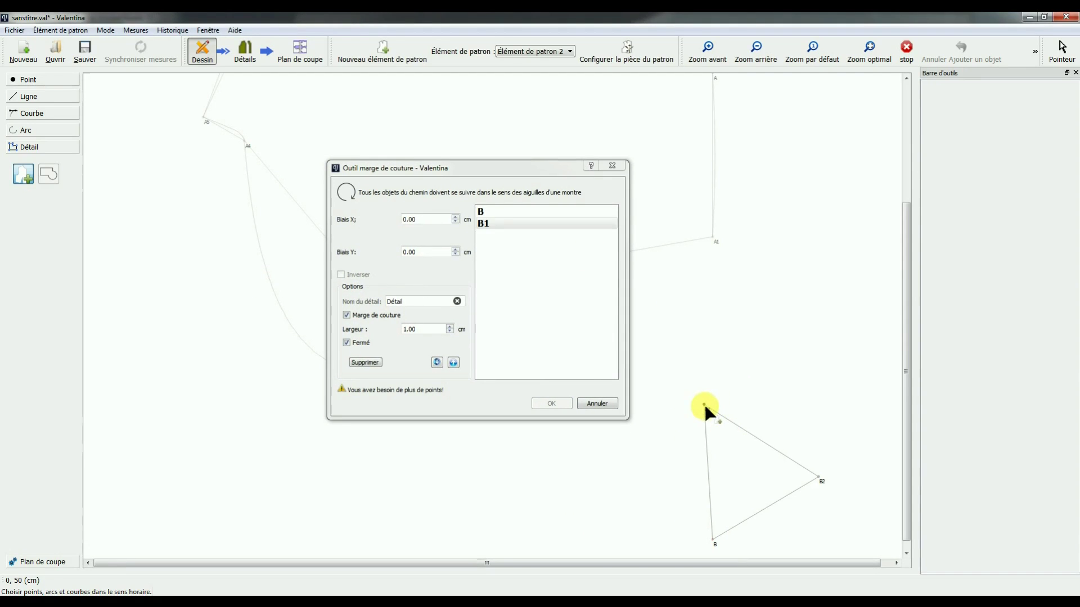
click(818, 478)
click(819, 477)
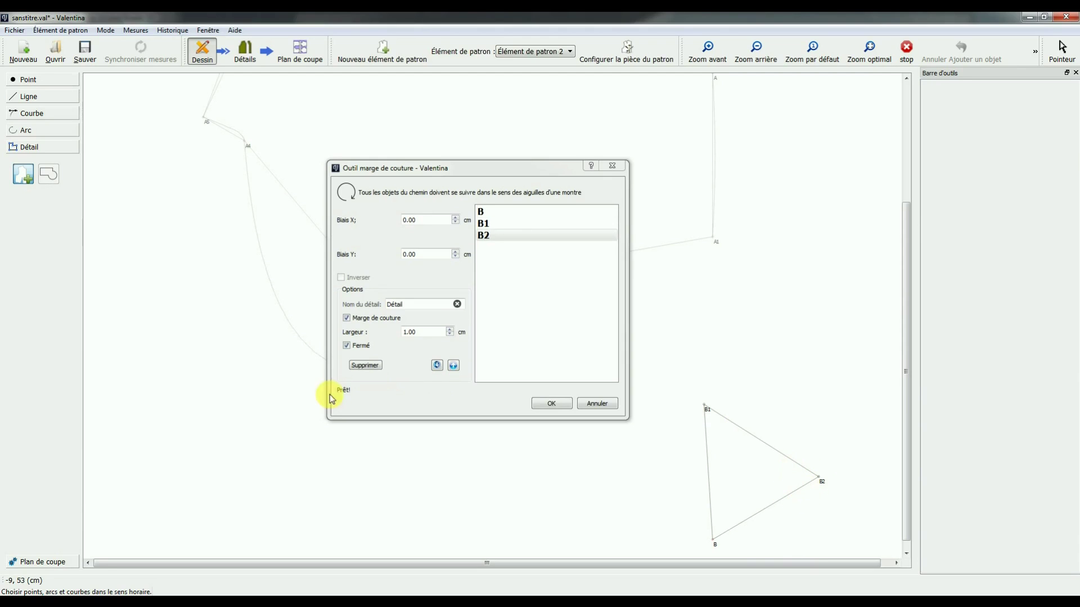
click(547, 404)
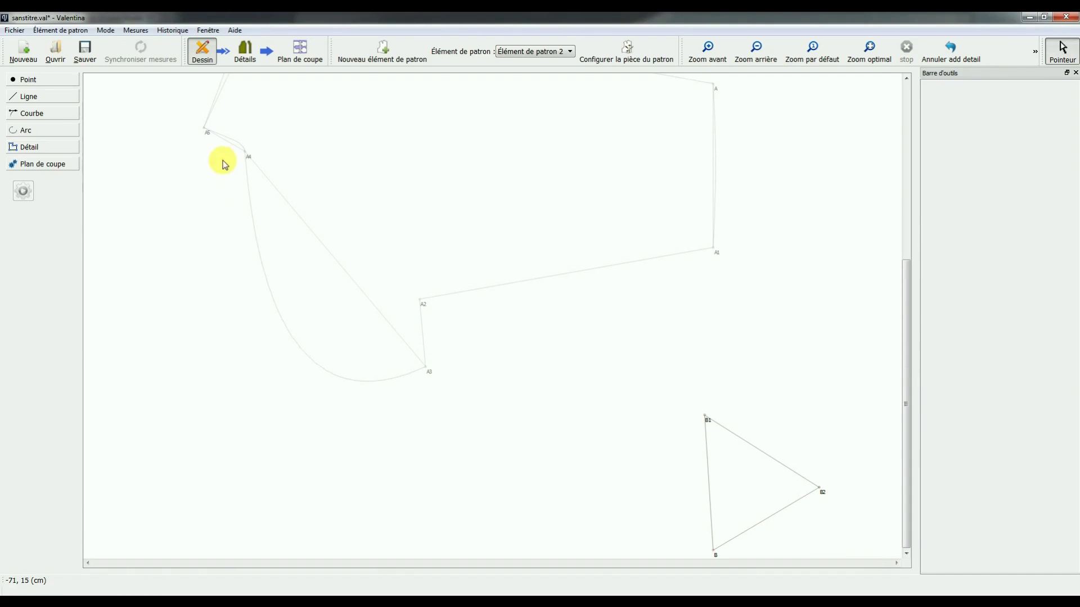
In details mode, move the triangular detail above the A7–A8–A edge of the bolero piece, and generate the cutting layout with both pieces
click(249, 54)
scroll(745, 330, down, 5)
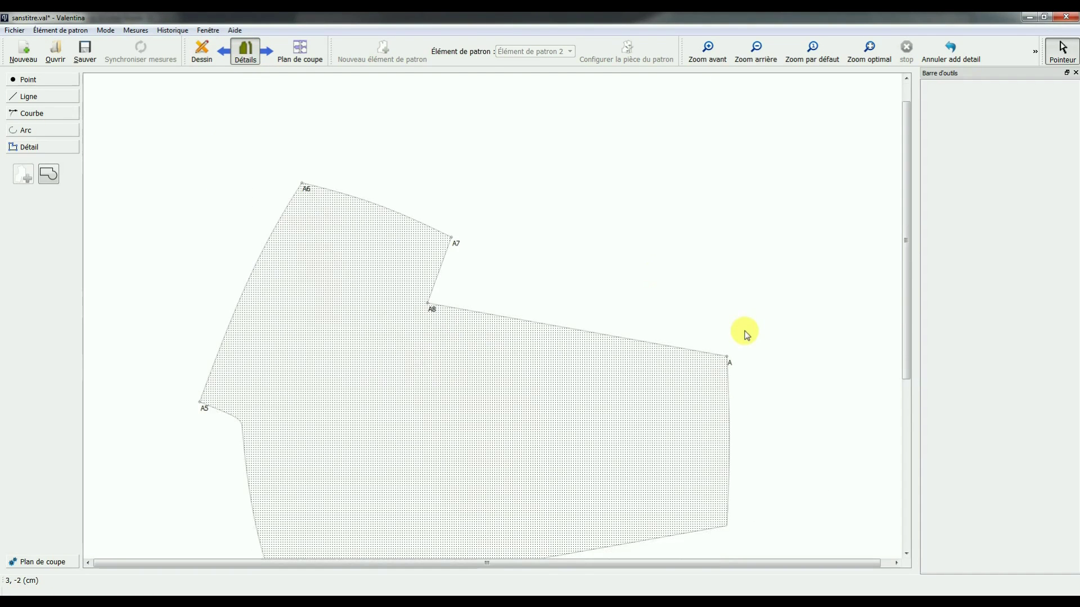
scroll(745, 331, down, 1)
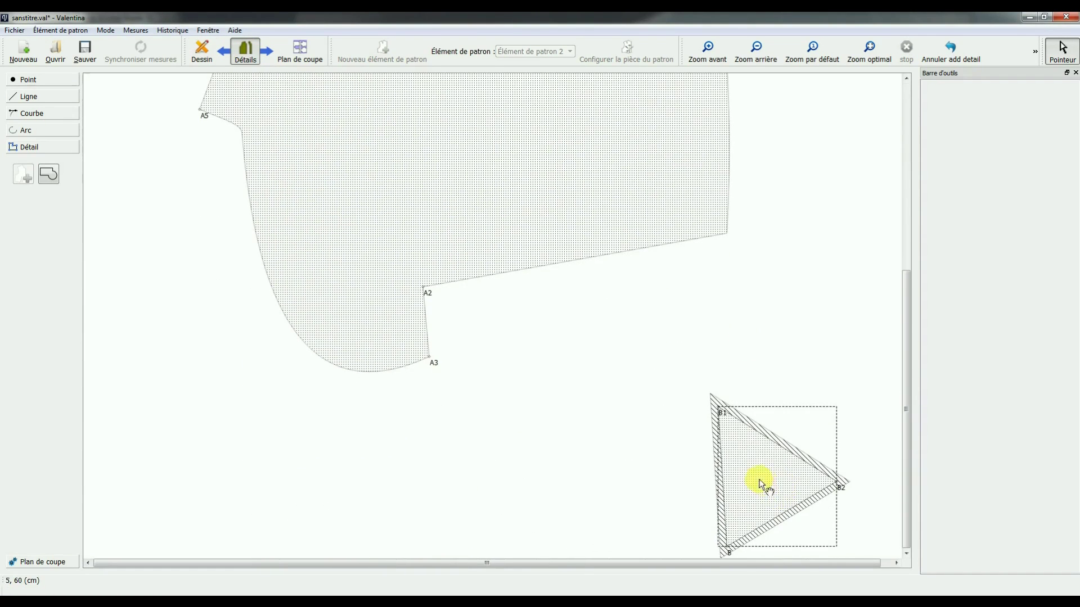
scroll(456, 315, up, 2)
scroll(460, 319, down, 2)
drag(771, 482, 542, 216)
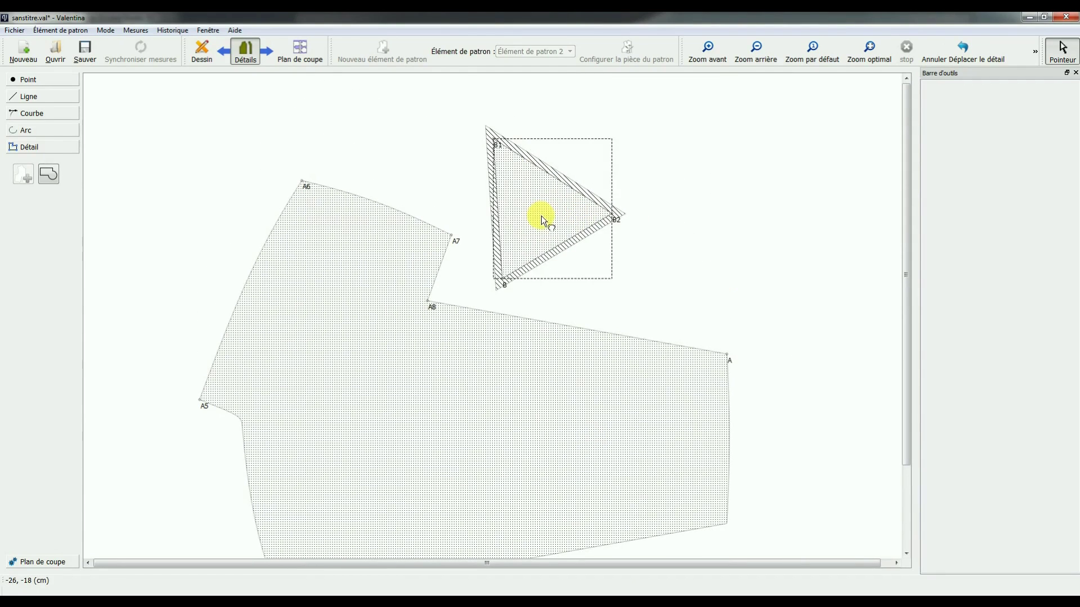
click(703, 283)
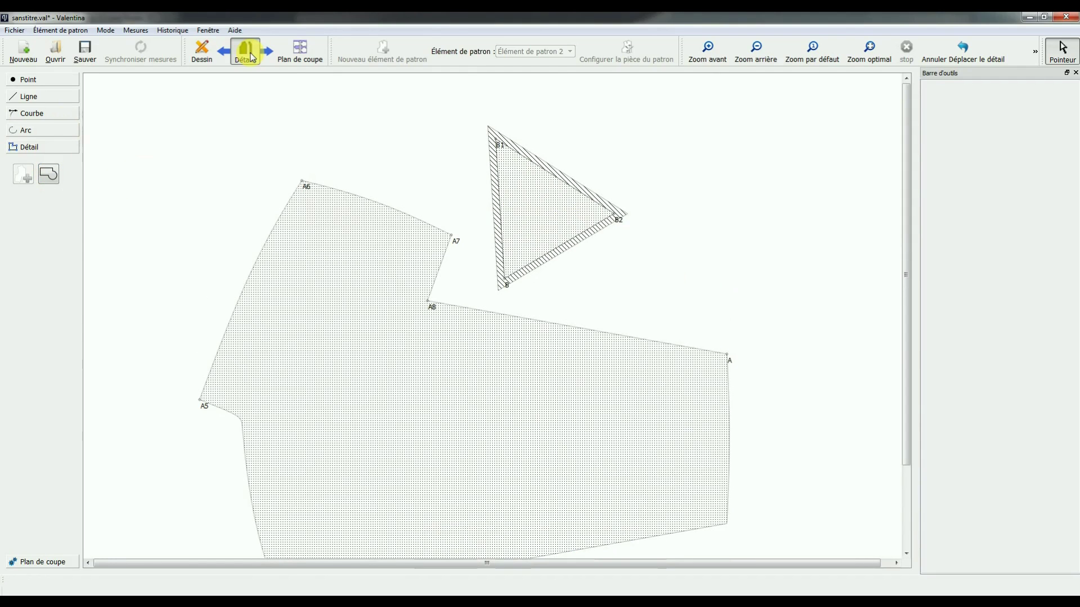
click(300, 54)
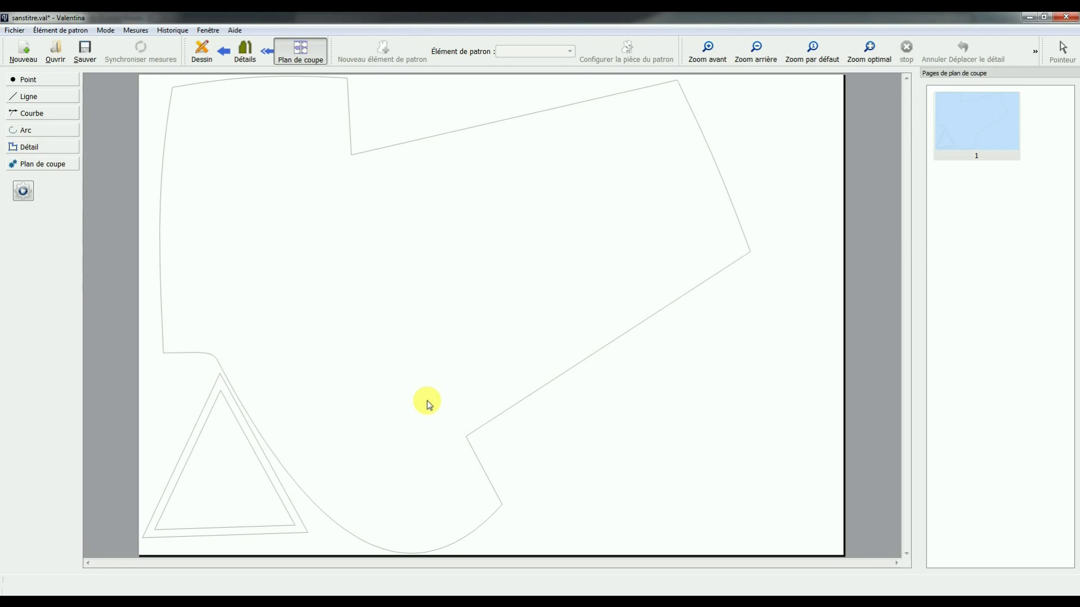
Return to drawing mode and bring the triangle B, B1, B2 into close view for adding points
click(200, 50)
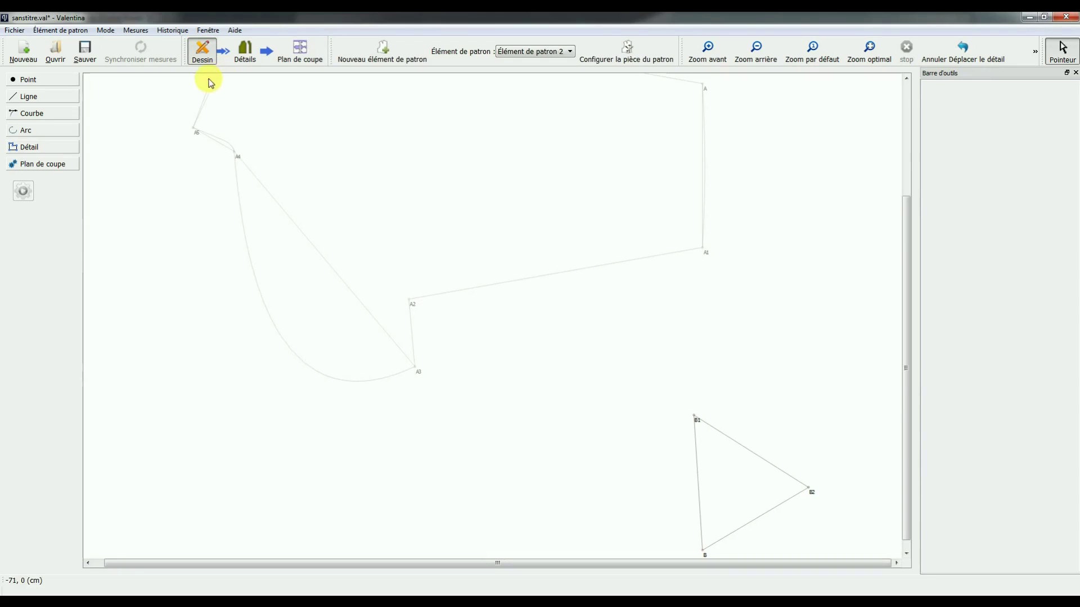
click(37, 80)
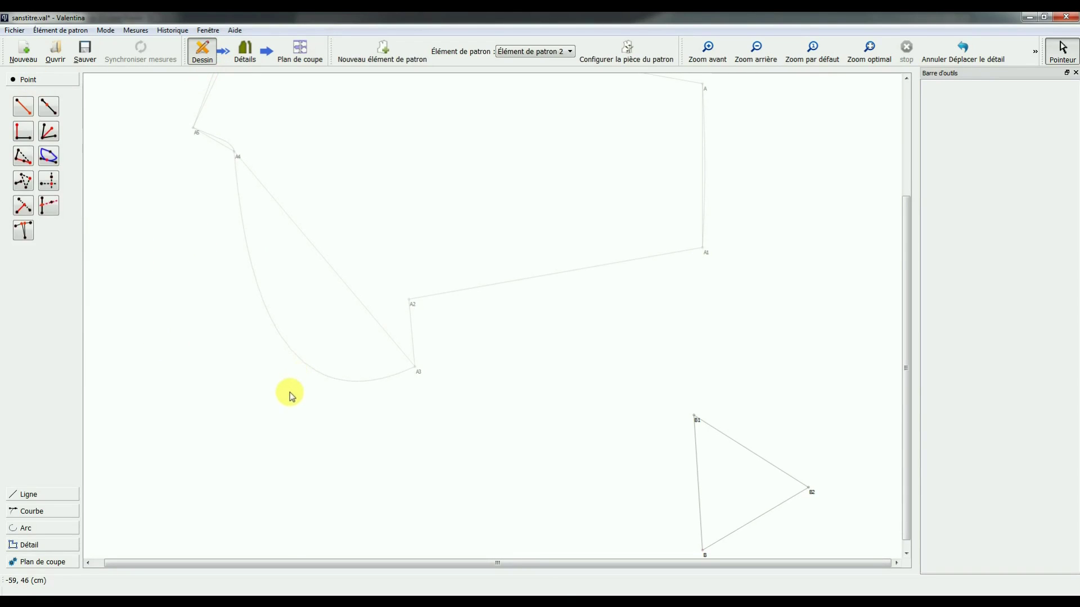
click(20, 107)
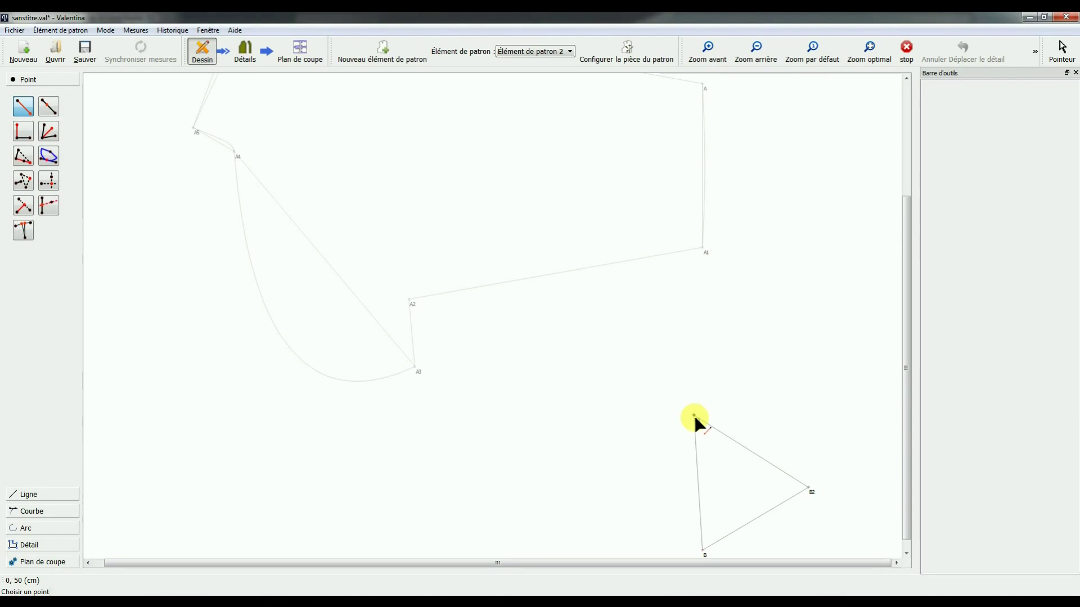
scroll(905, 444, down, 1)
click(712, 57)
click(711, 57)
click(711, 56)
click(711, 57)
click(712, 57)
click(711, 57)
click(711, 57)
drag(669, 564, 910, 528)
drag(901, 388, 903, 491)
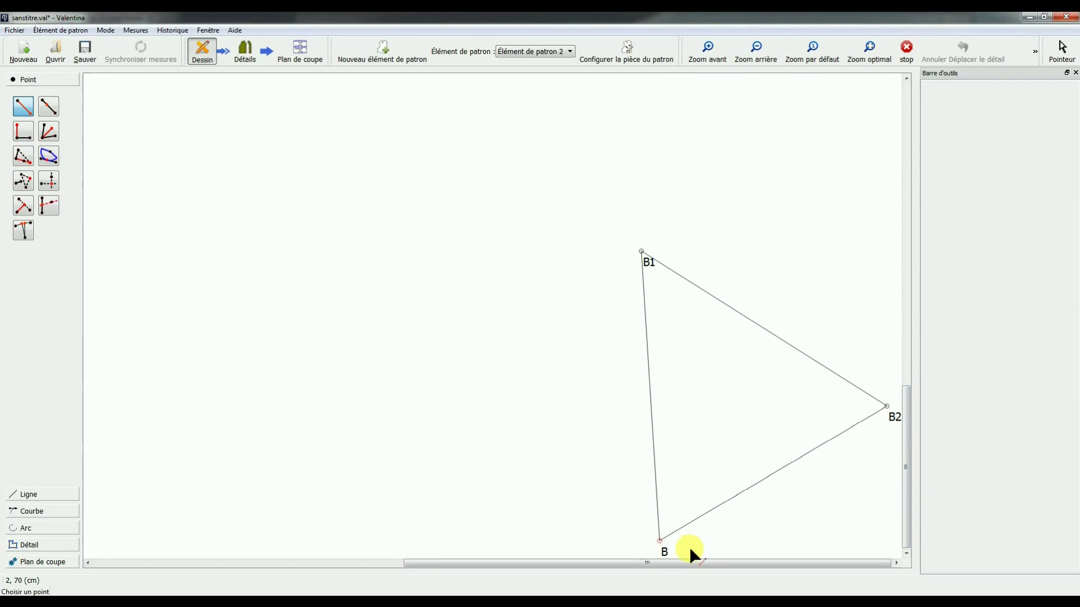
click(660, 548)
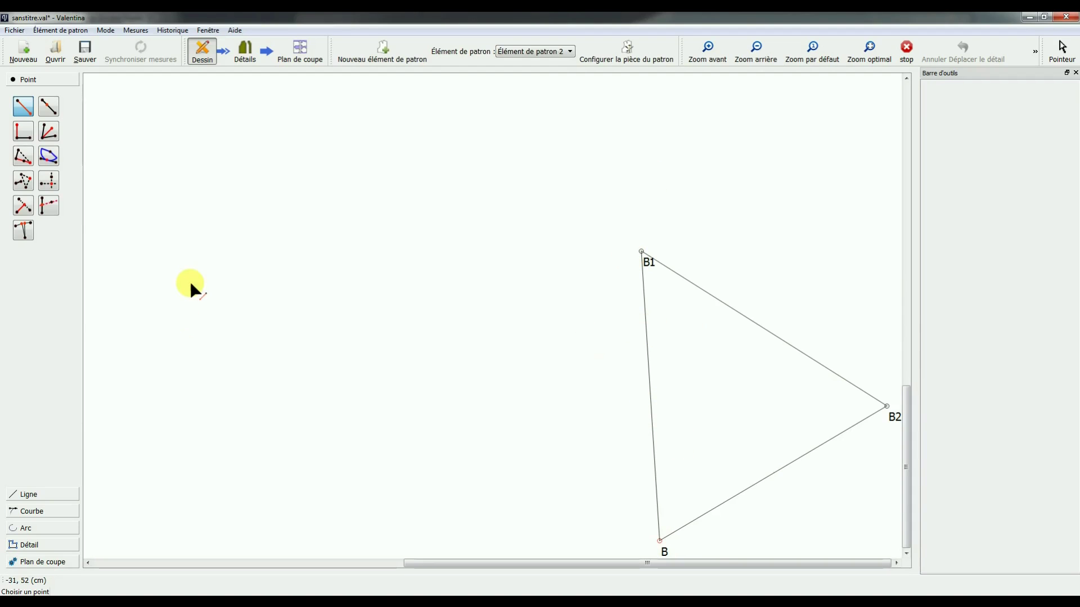
Create point B3 on line B–B1 at 10 cm from B, with no visible line type and the colour black
click(49, 108)
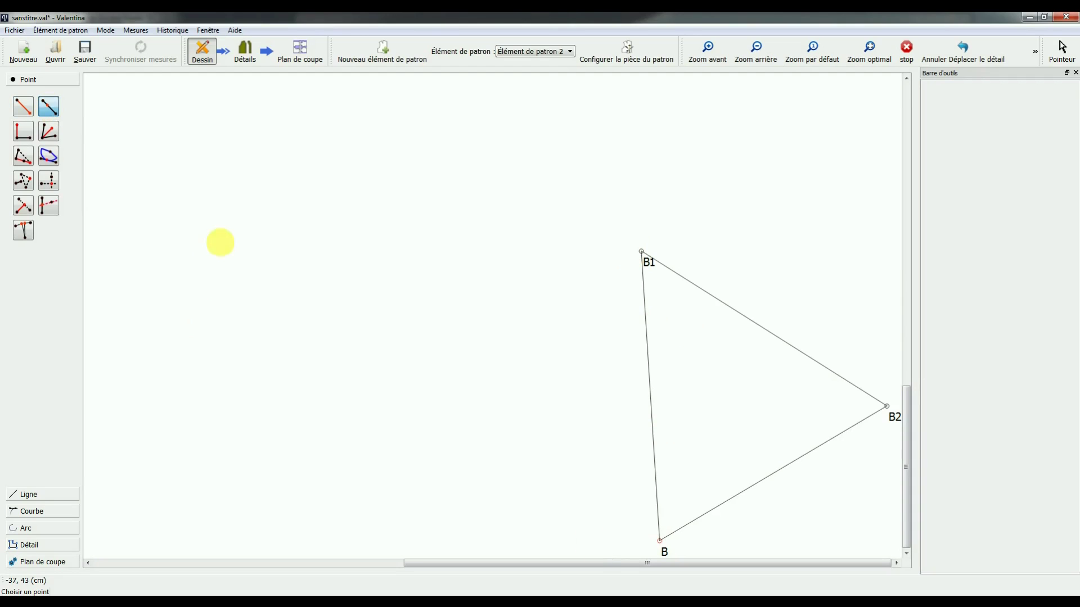
click(660, 541)
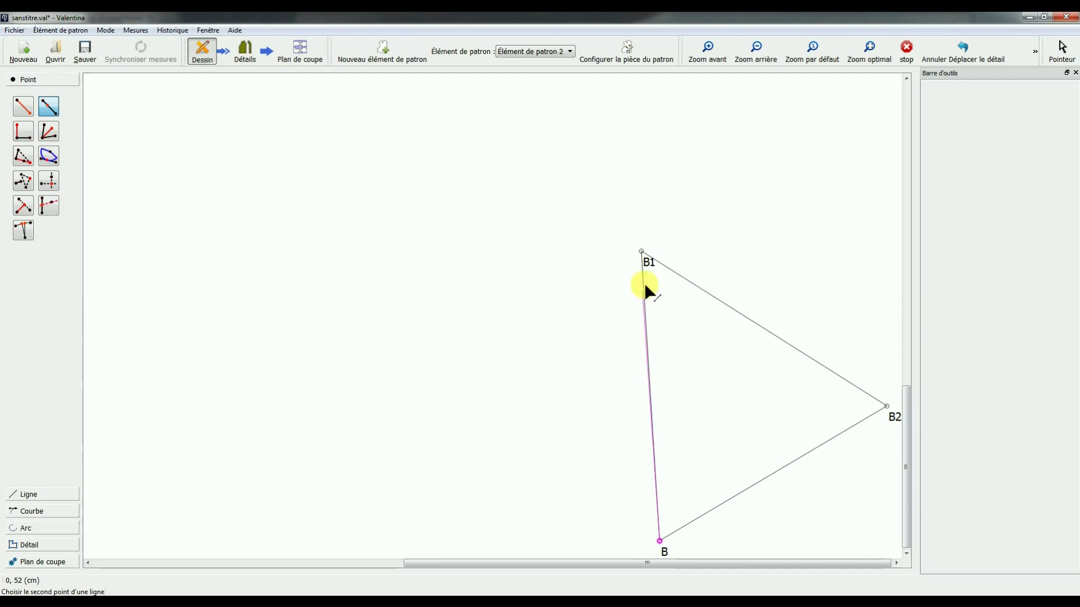
click(642, 251)
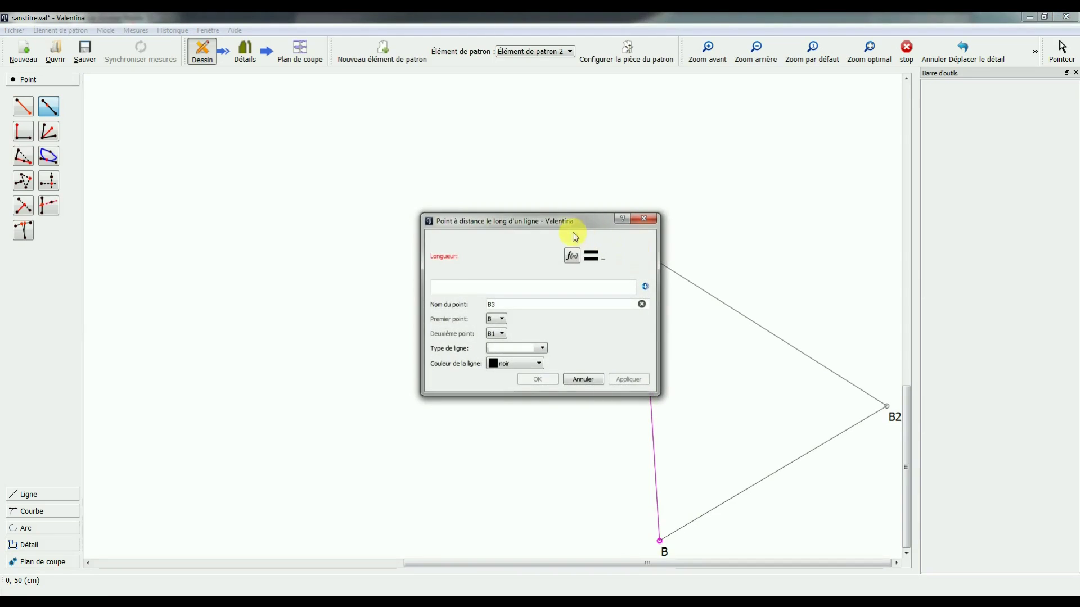
drag(555, 225, 358, 150)
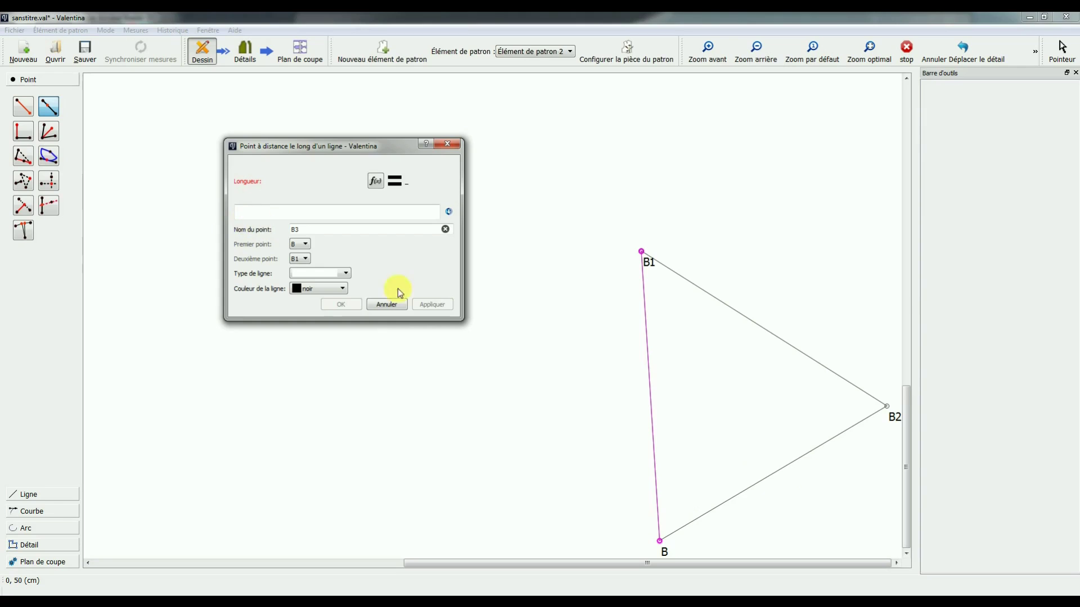
click(272, 214)
text(10)
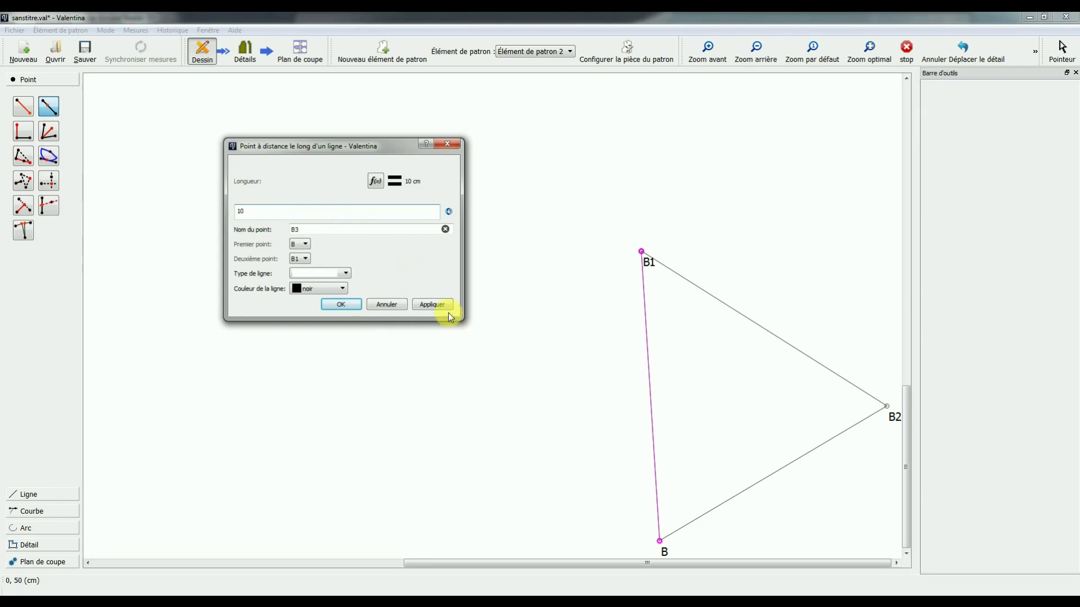
click(434, 305)
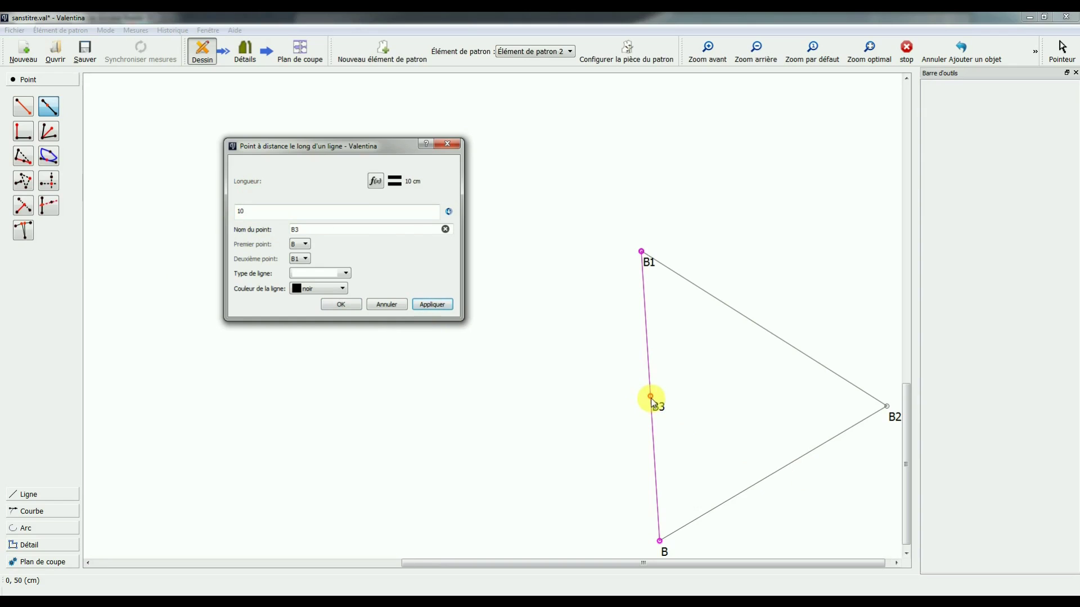
click(336, 305)
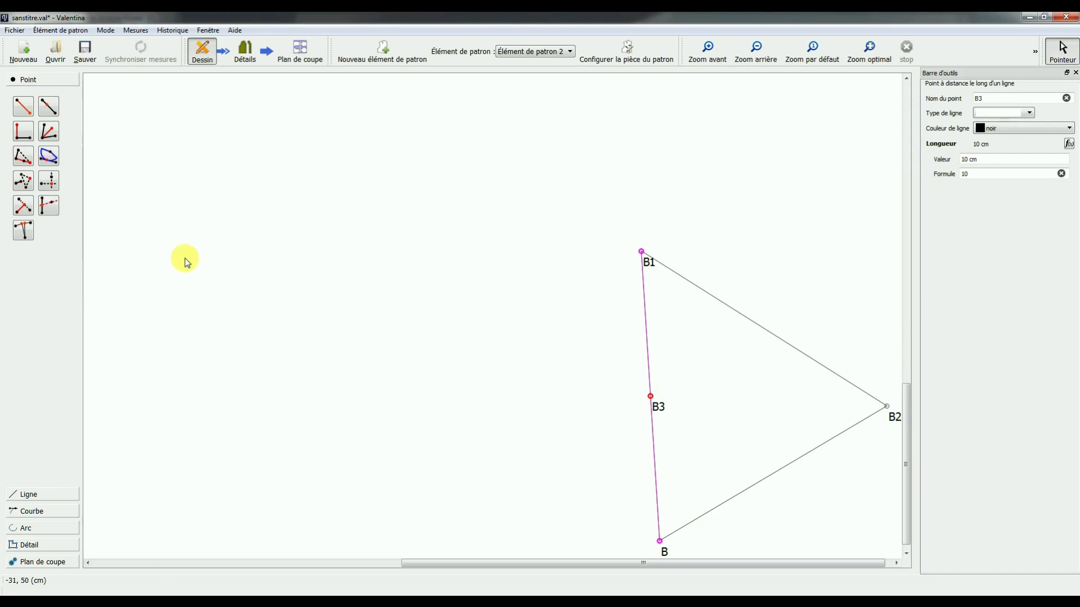
Draw a simple curve between B1 and B2 on the triangle and show the whole draft
click(40, 511)
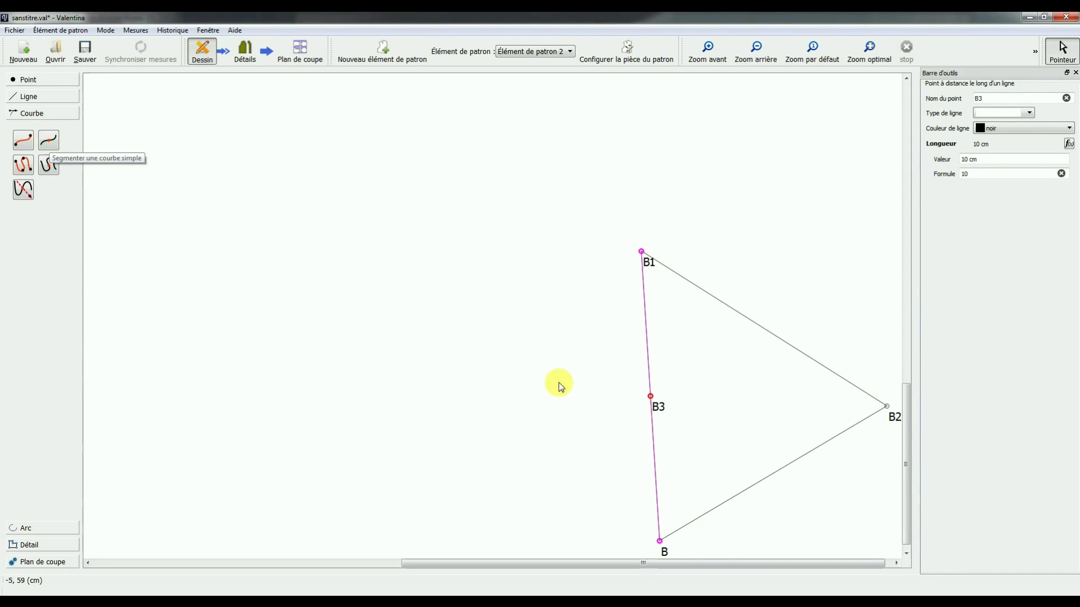
click(23, 141)
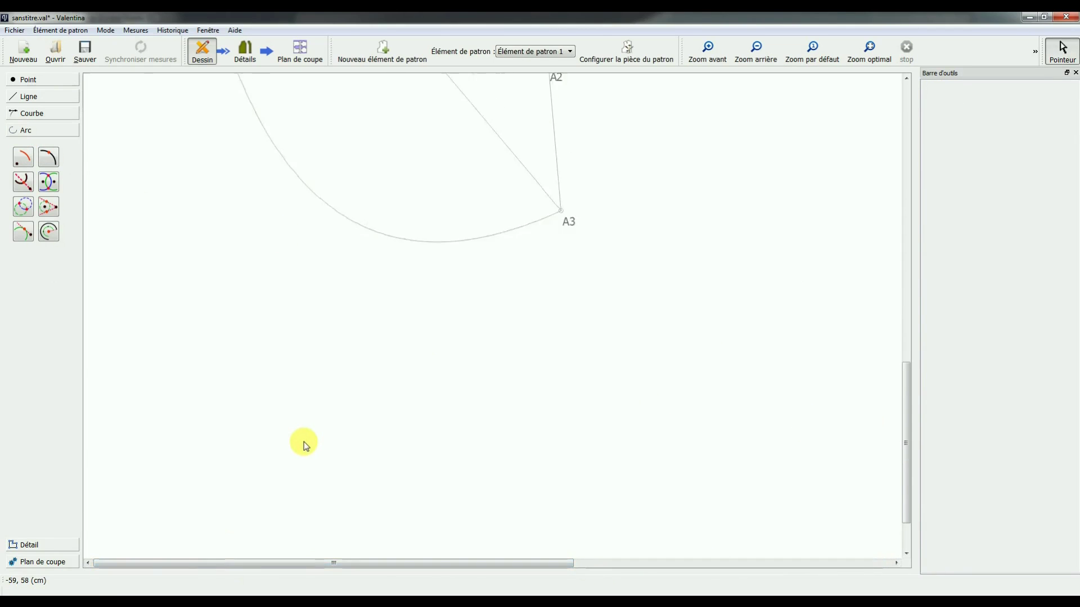
scroll(304, 444, up, 6)
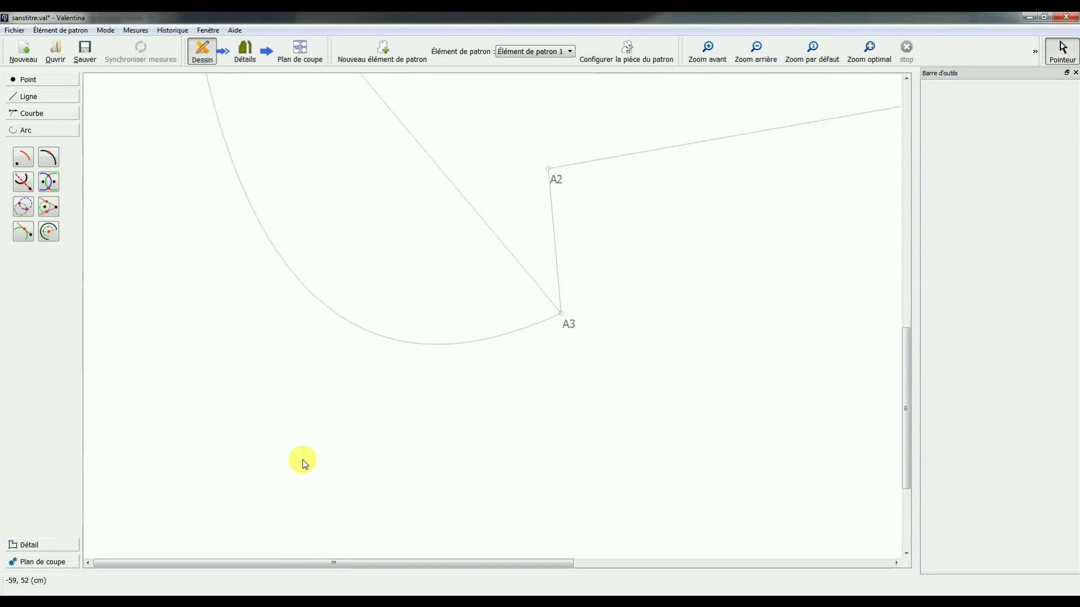
click(869, 49)
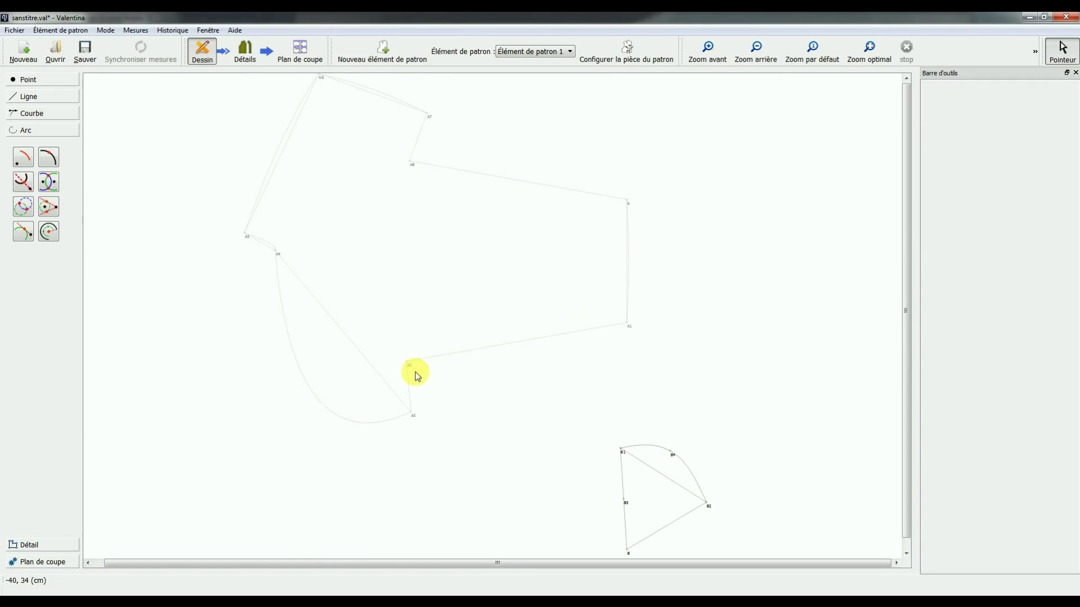
Open the Tape measurement editor from Valentina, examine its empty start window, and close it
click(134, 31)
click(155, 89)
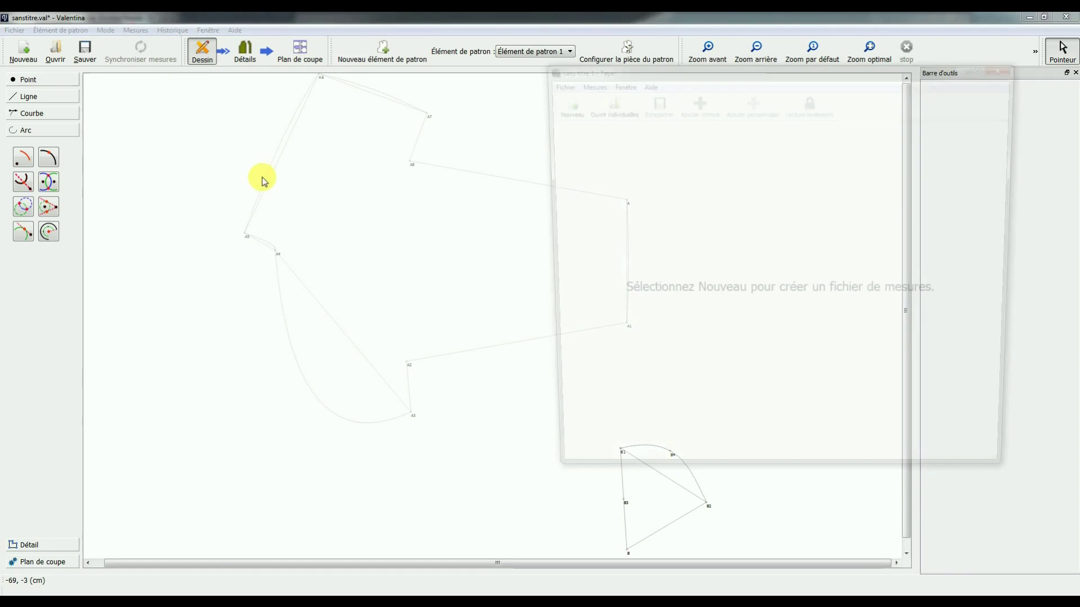
drag(648, 67, 463, 75)
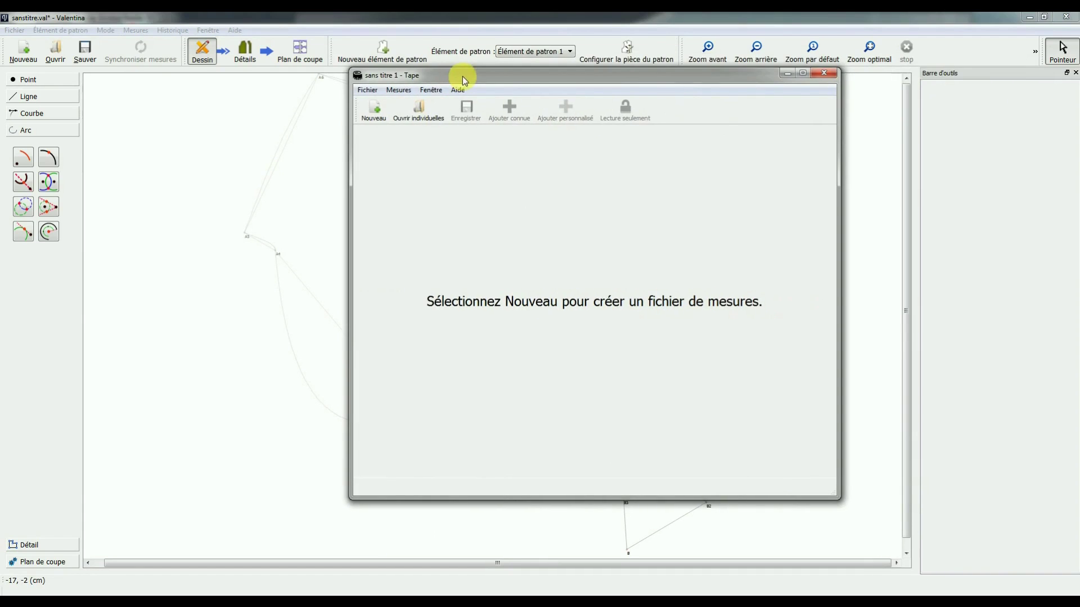
click(825, 75)
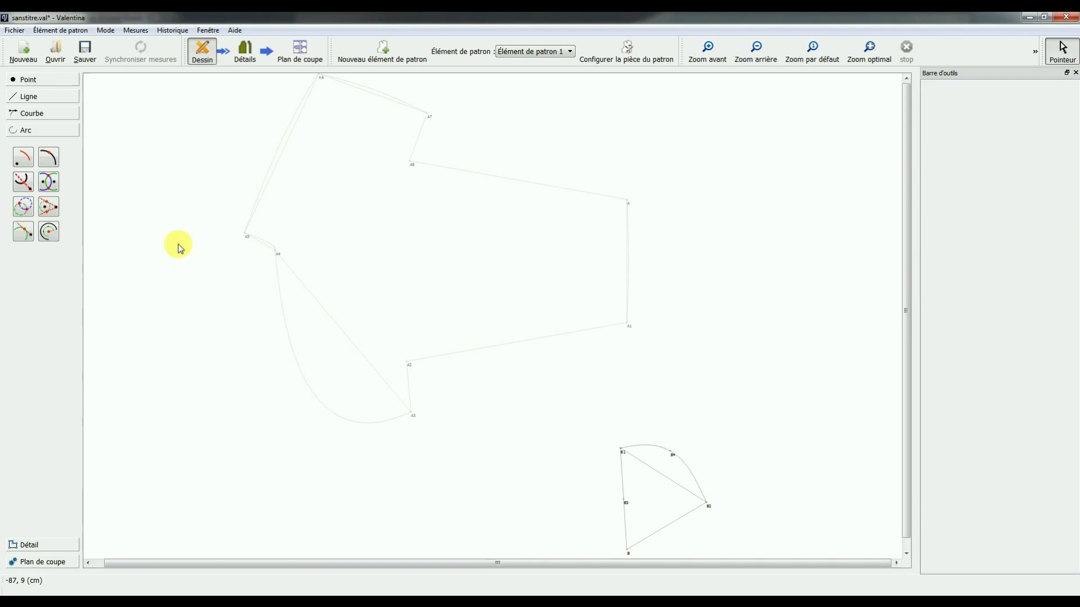
Switch to the Valentina window with the Patron-bolero.val pattern
mouse_move(225, 602)
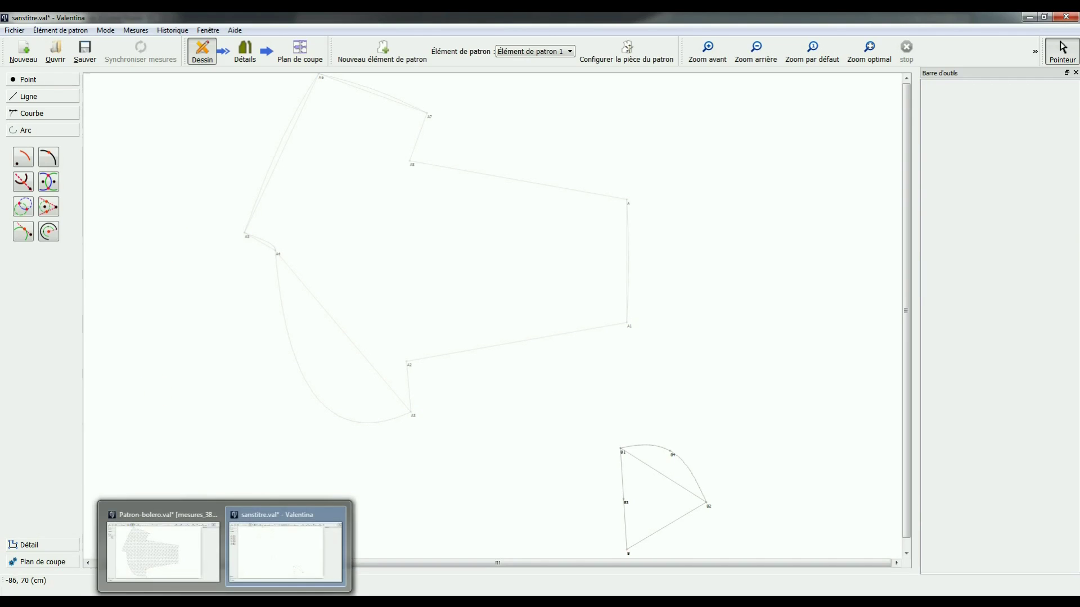